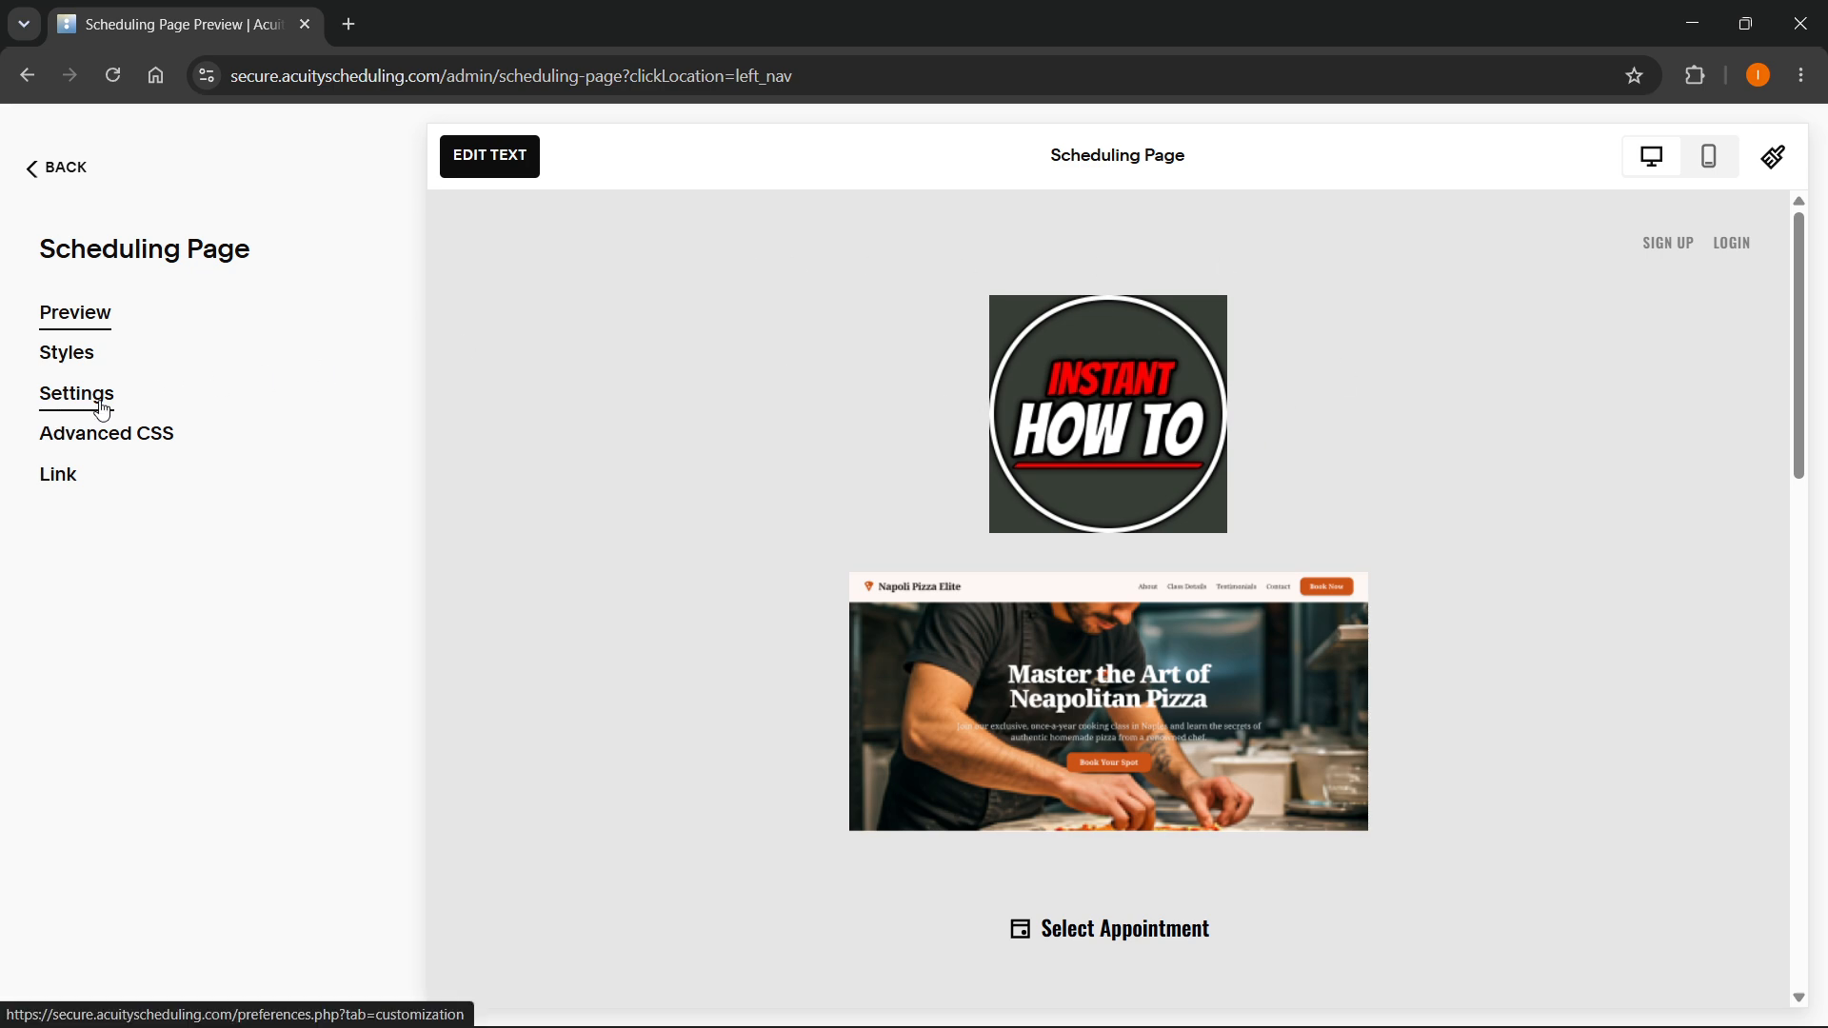
- Open the style settings of the scheduling page and look through the page preview
left_click(81, 371)
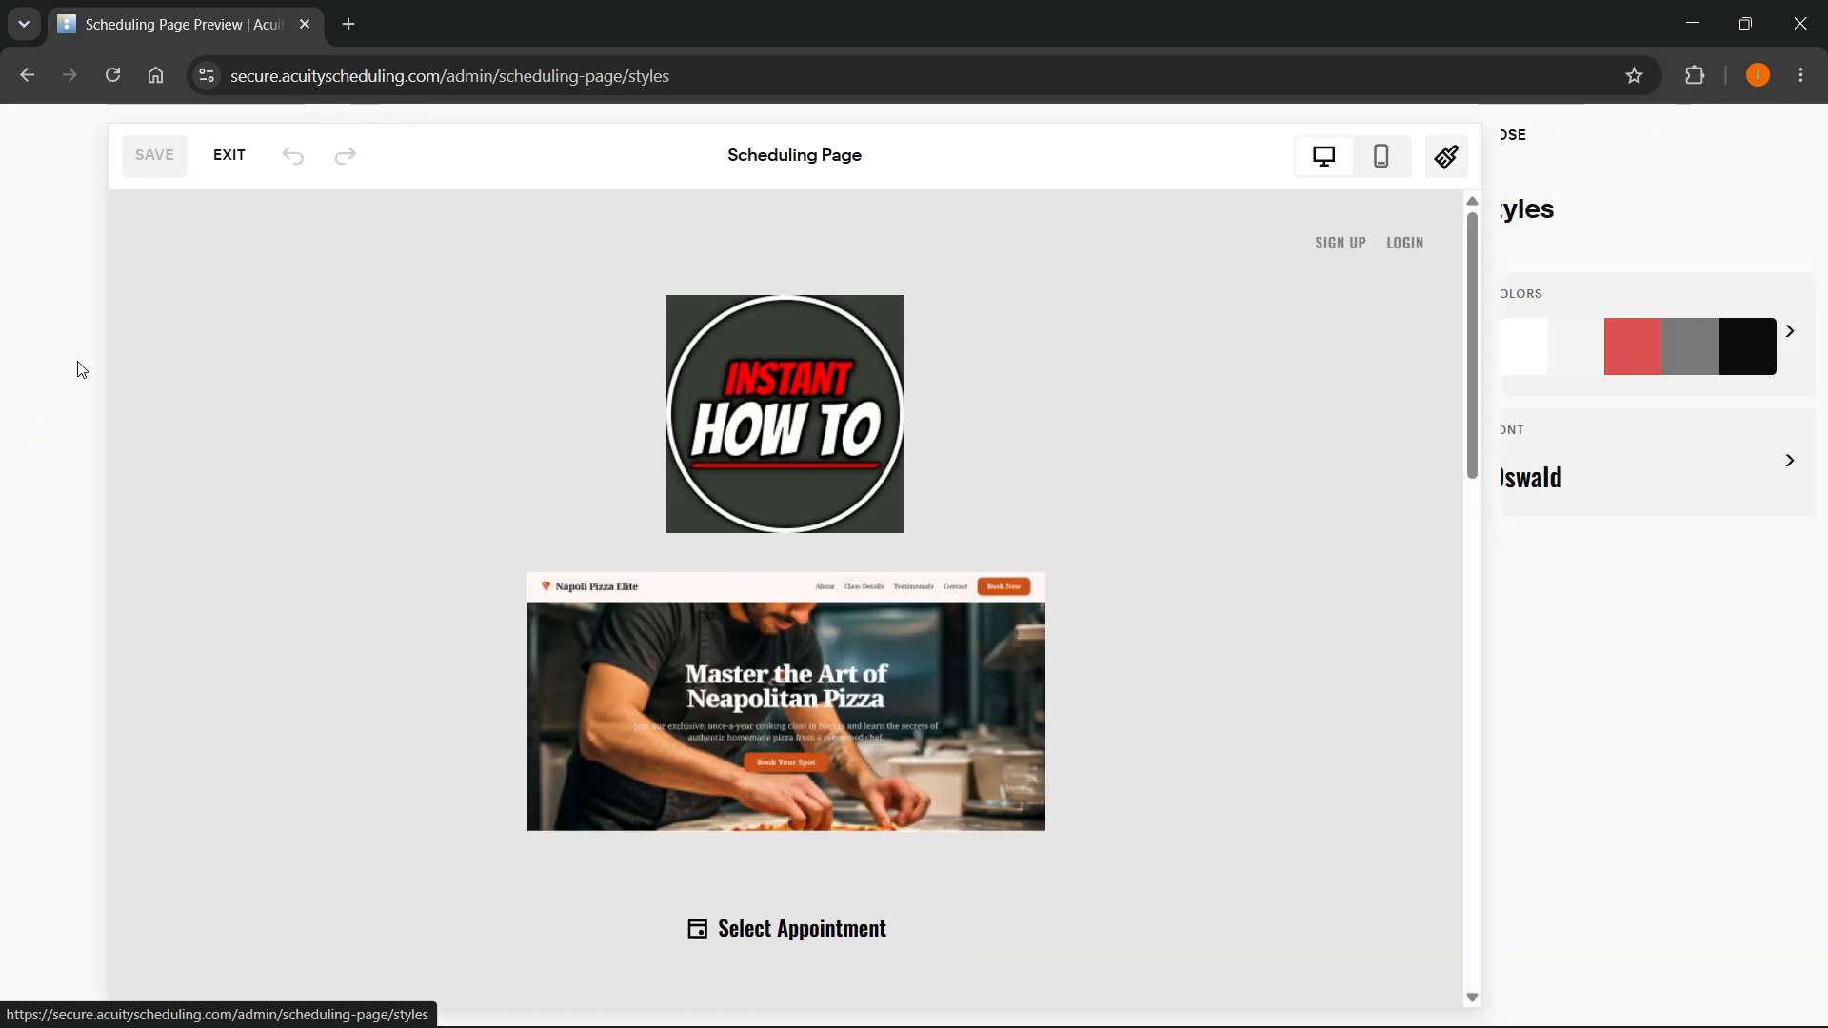
scroll(1157, 482, "down", 4)
scroll(1157, 483, "up", 4)
scroll(824, 612, "down", 6)
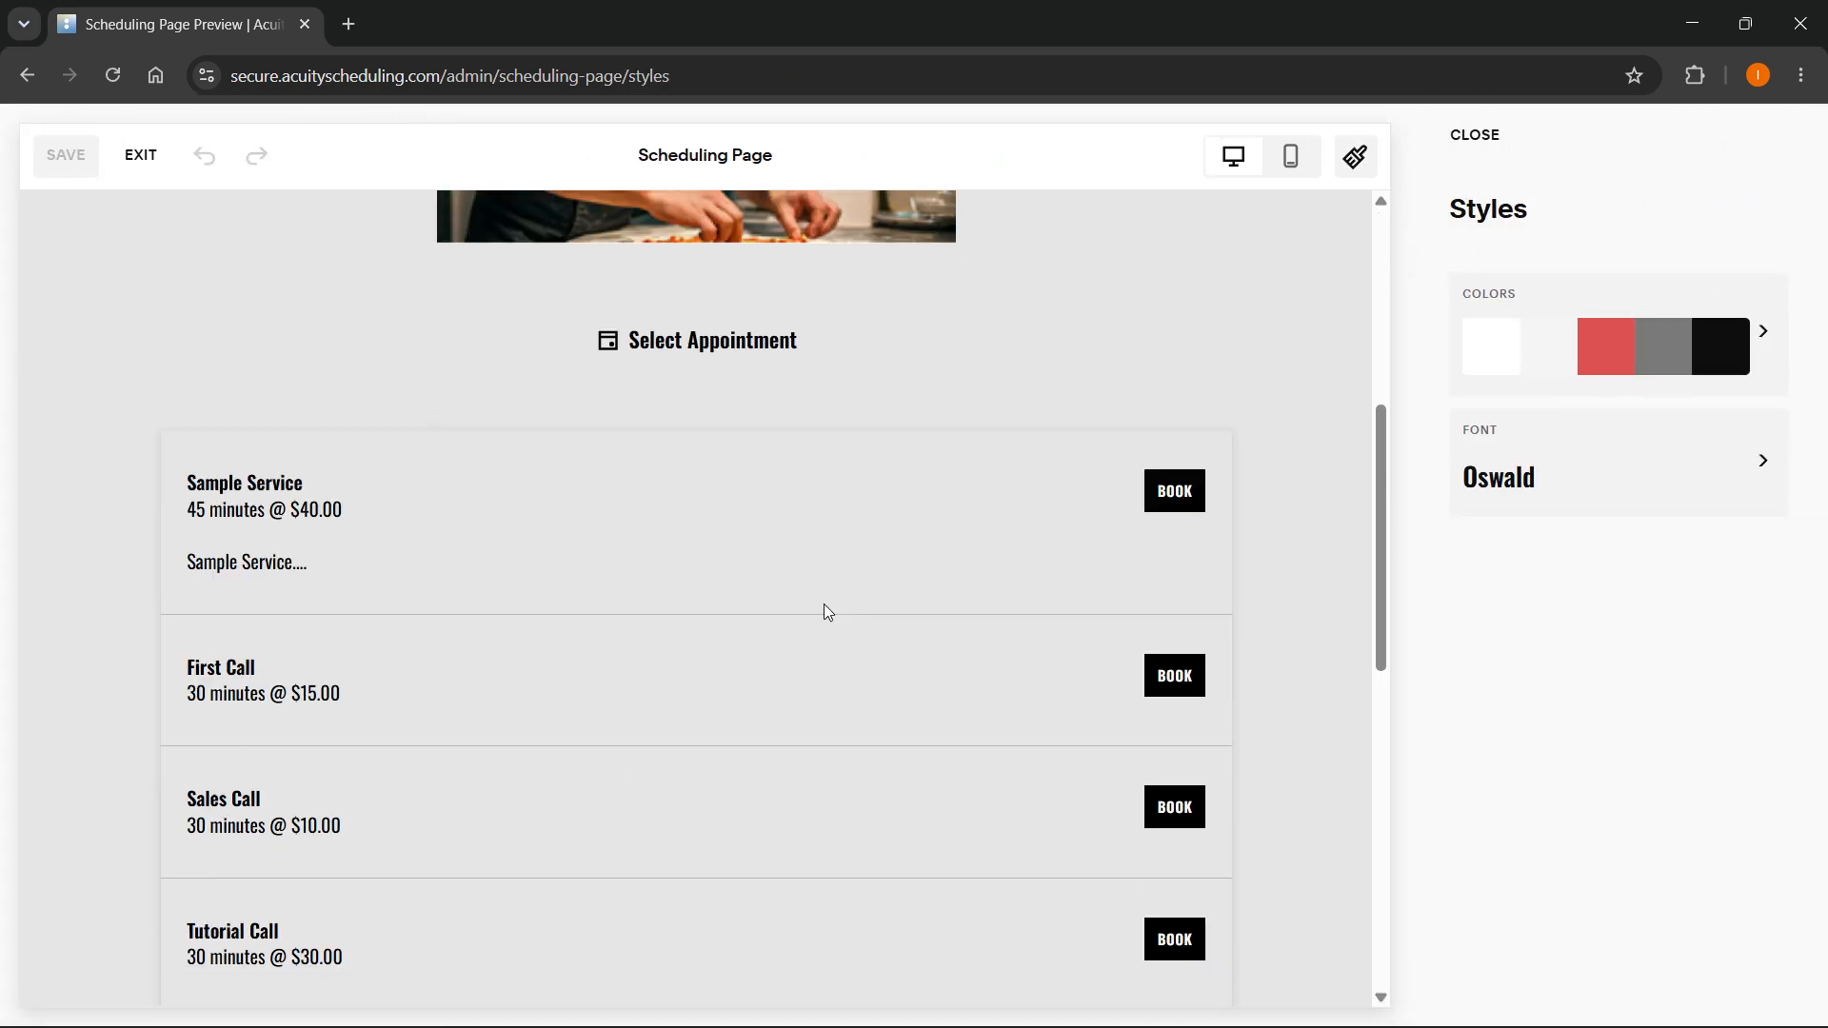
scroll(827, 609, "up", 6)
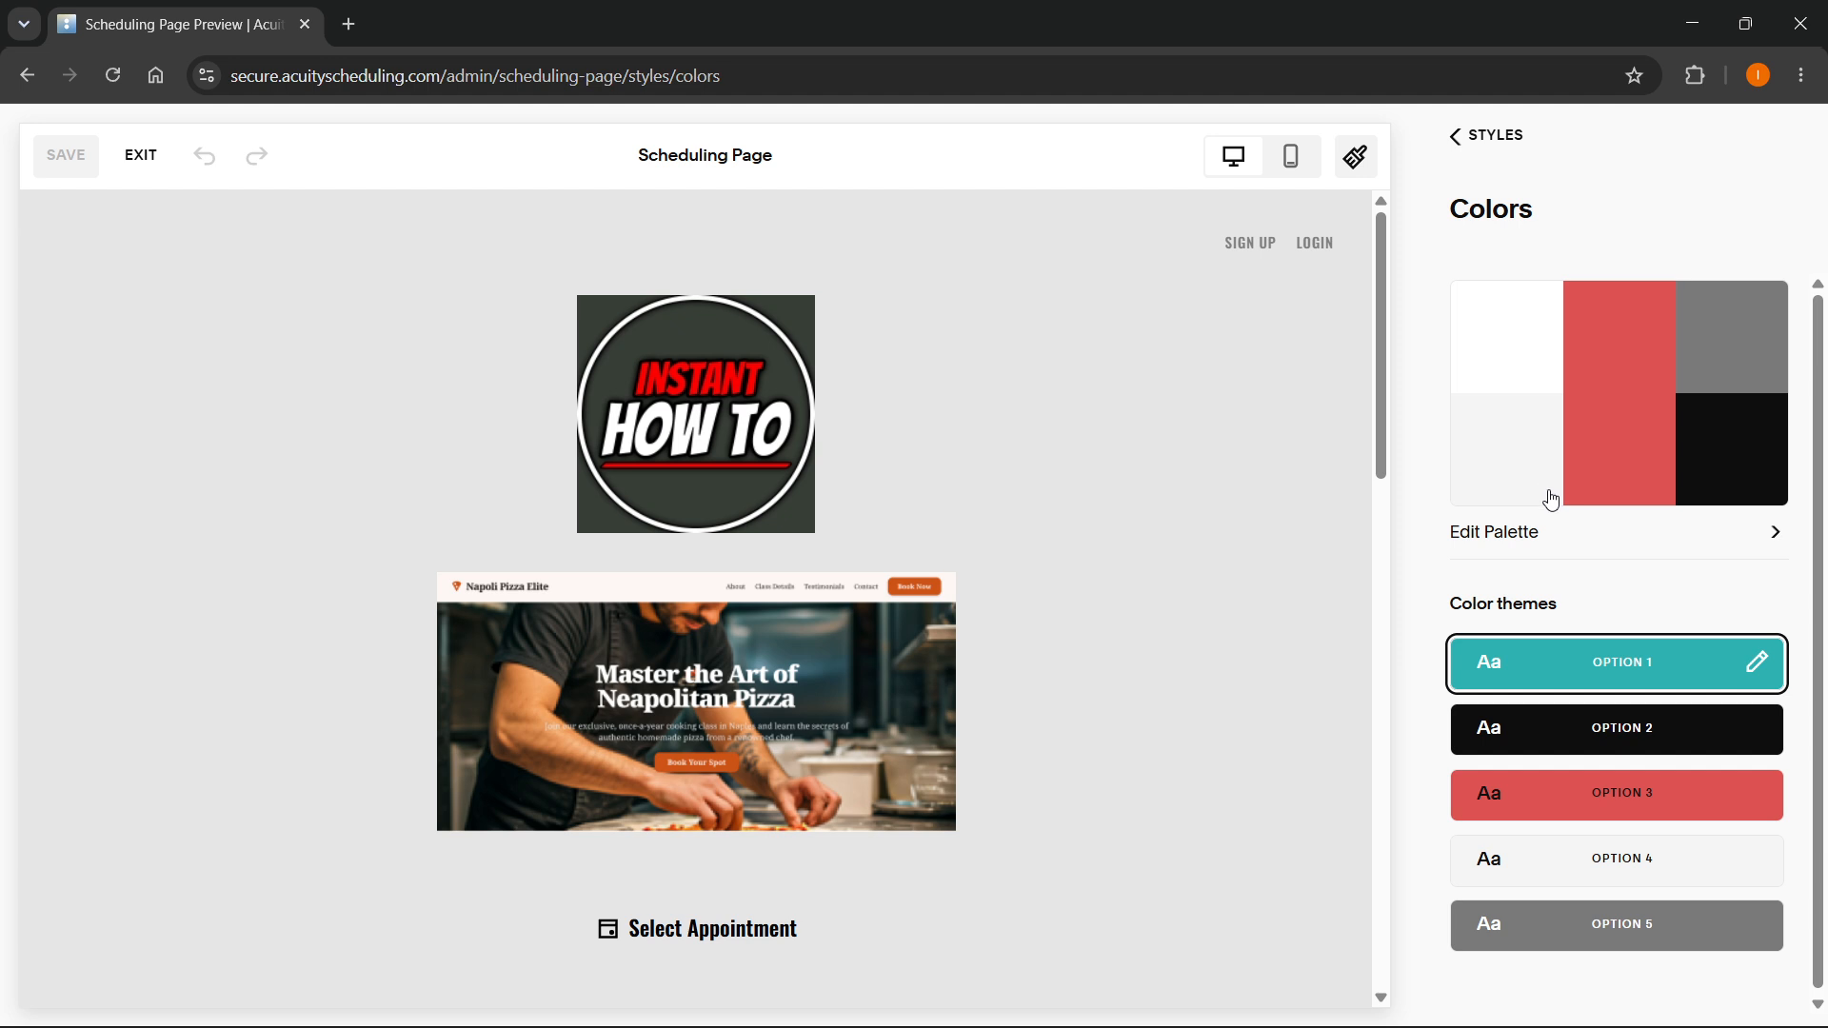
- Open the color palette editor, inspect the light grey and dark grey swatches, and return to the Colors settings
left_click(1533, 334)
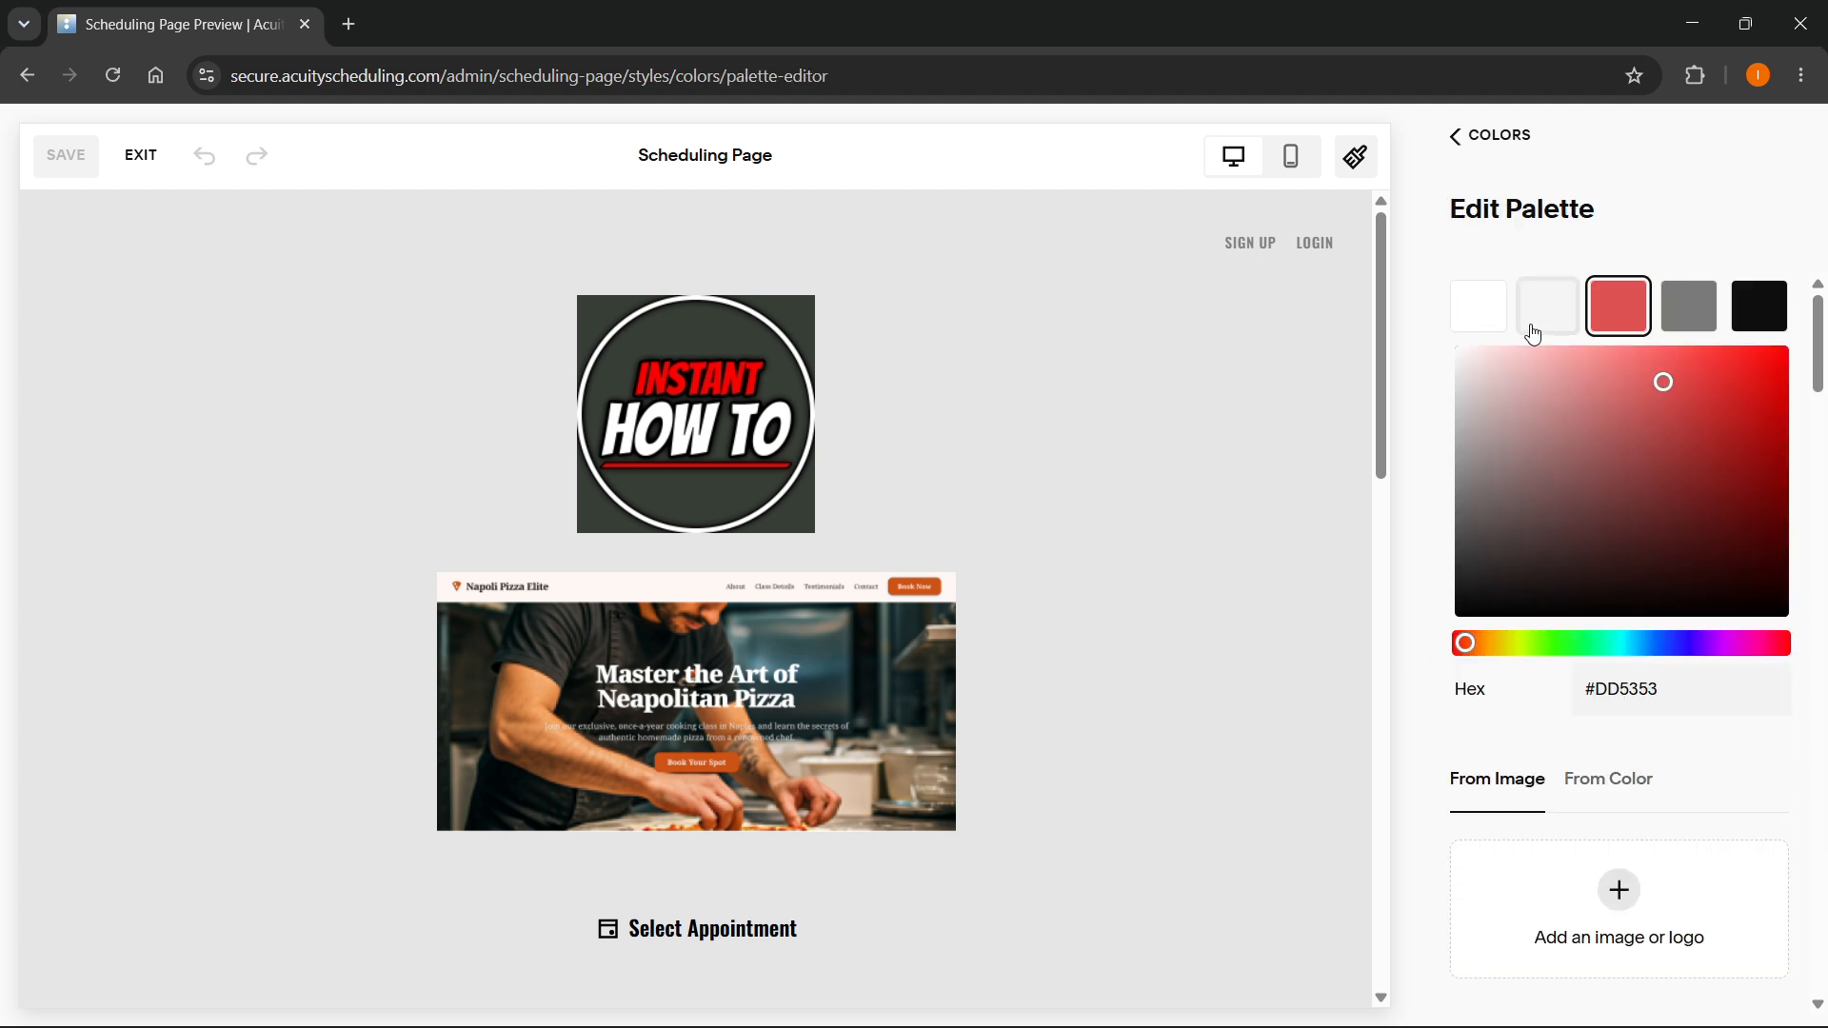
left_click(1552, 308)
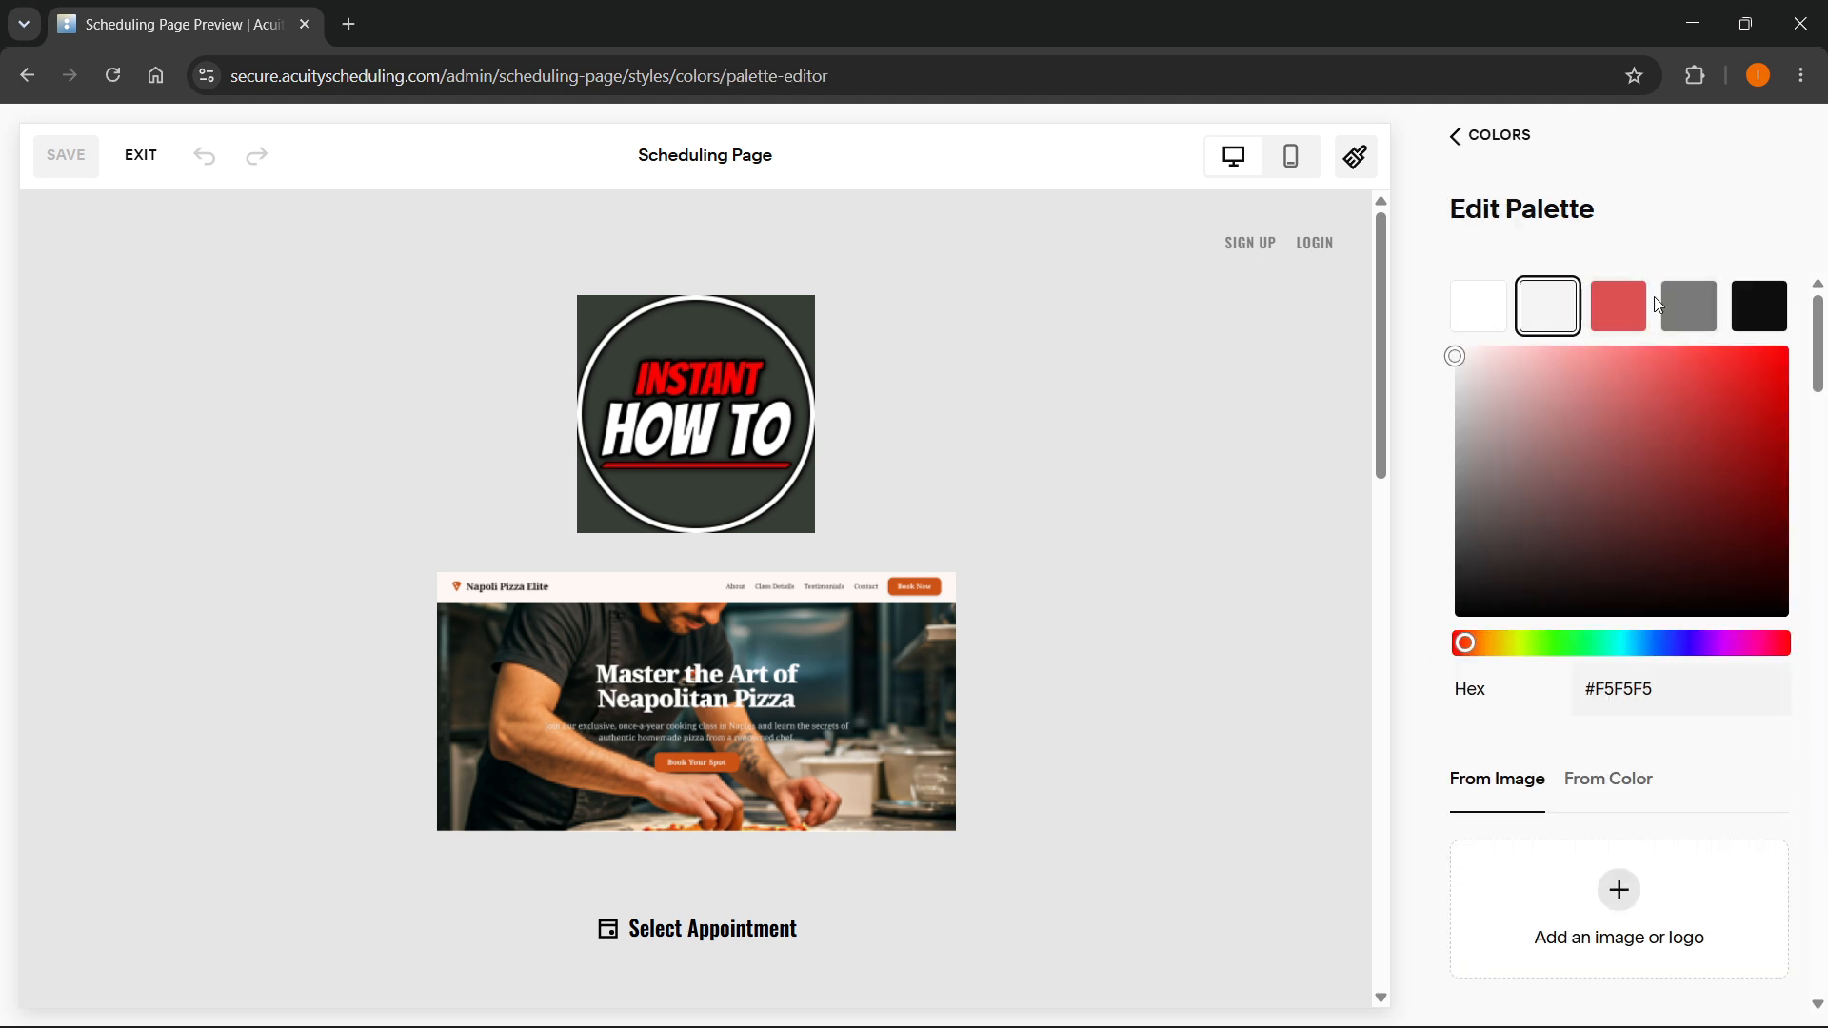
left_click(1681, 304)
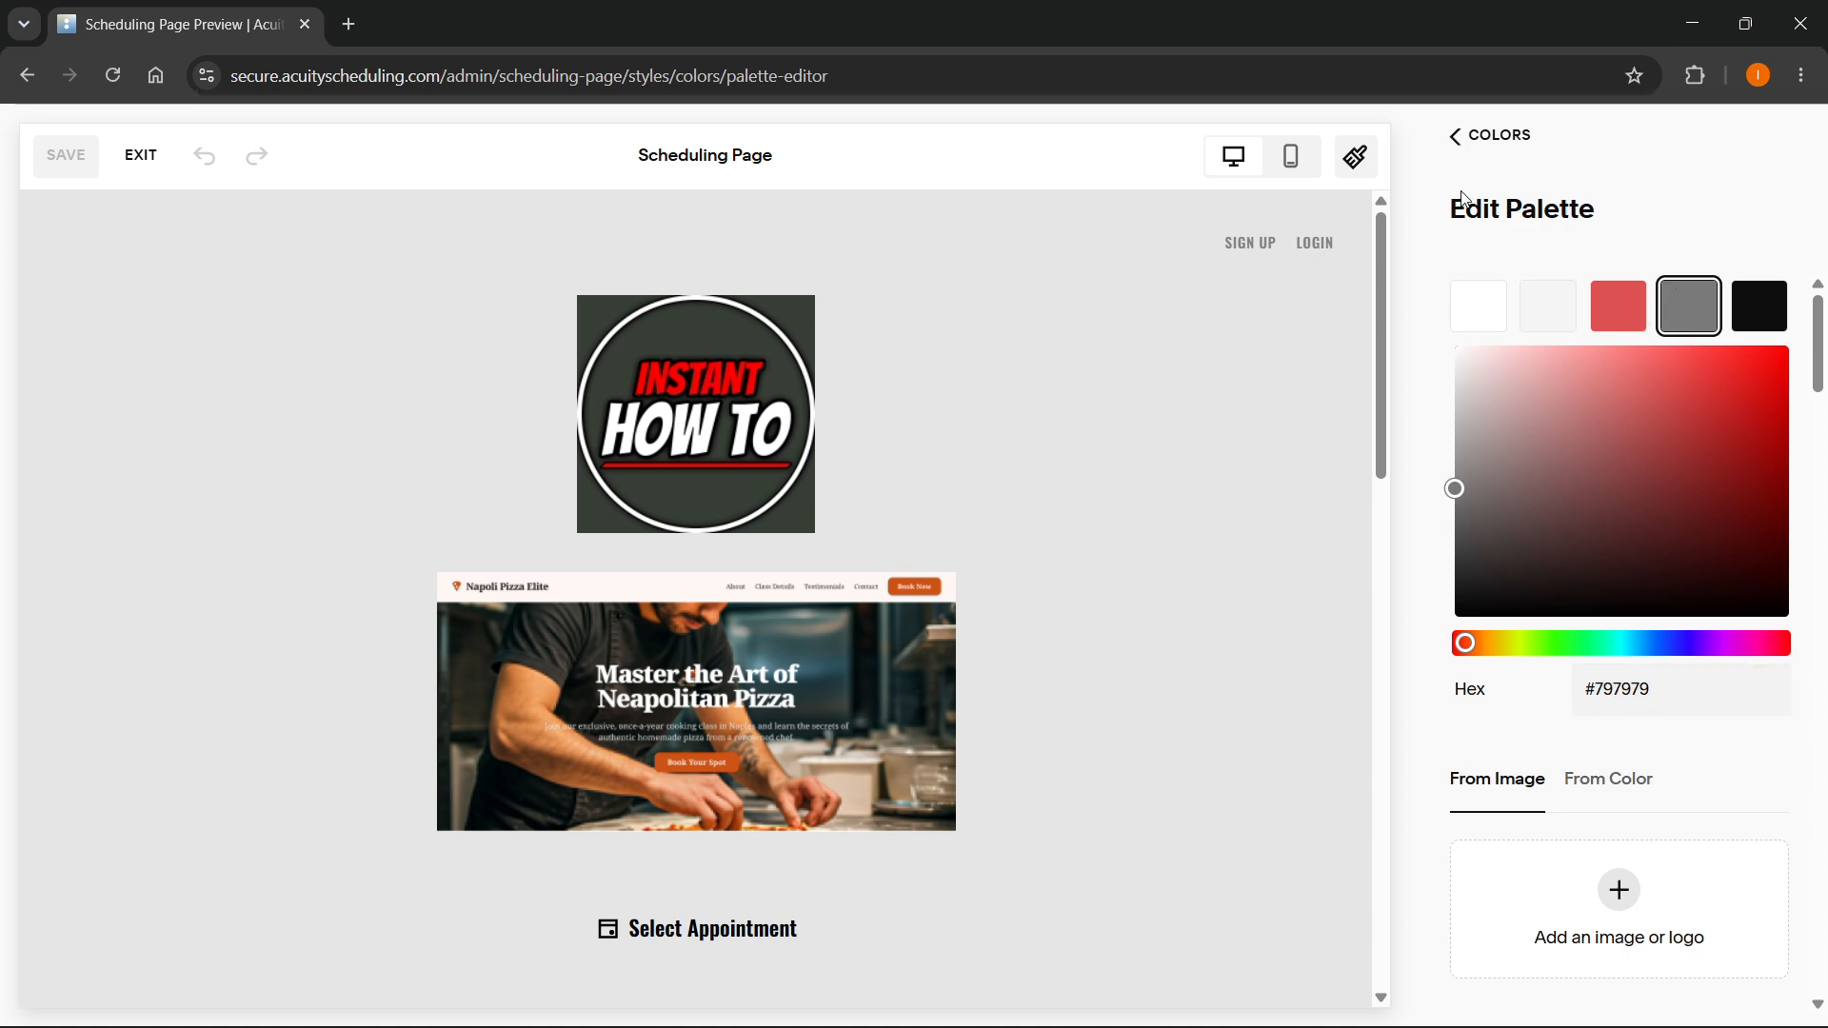
left_click(1455, 136)
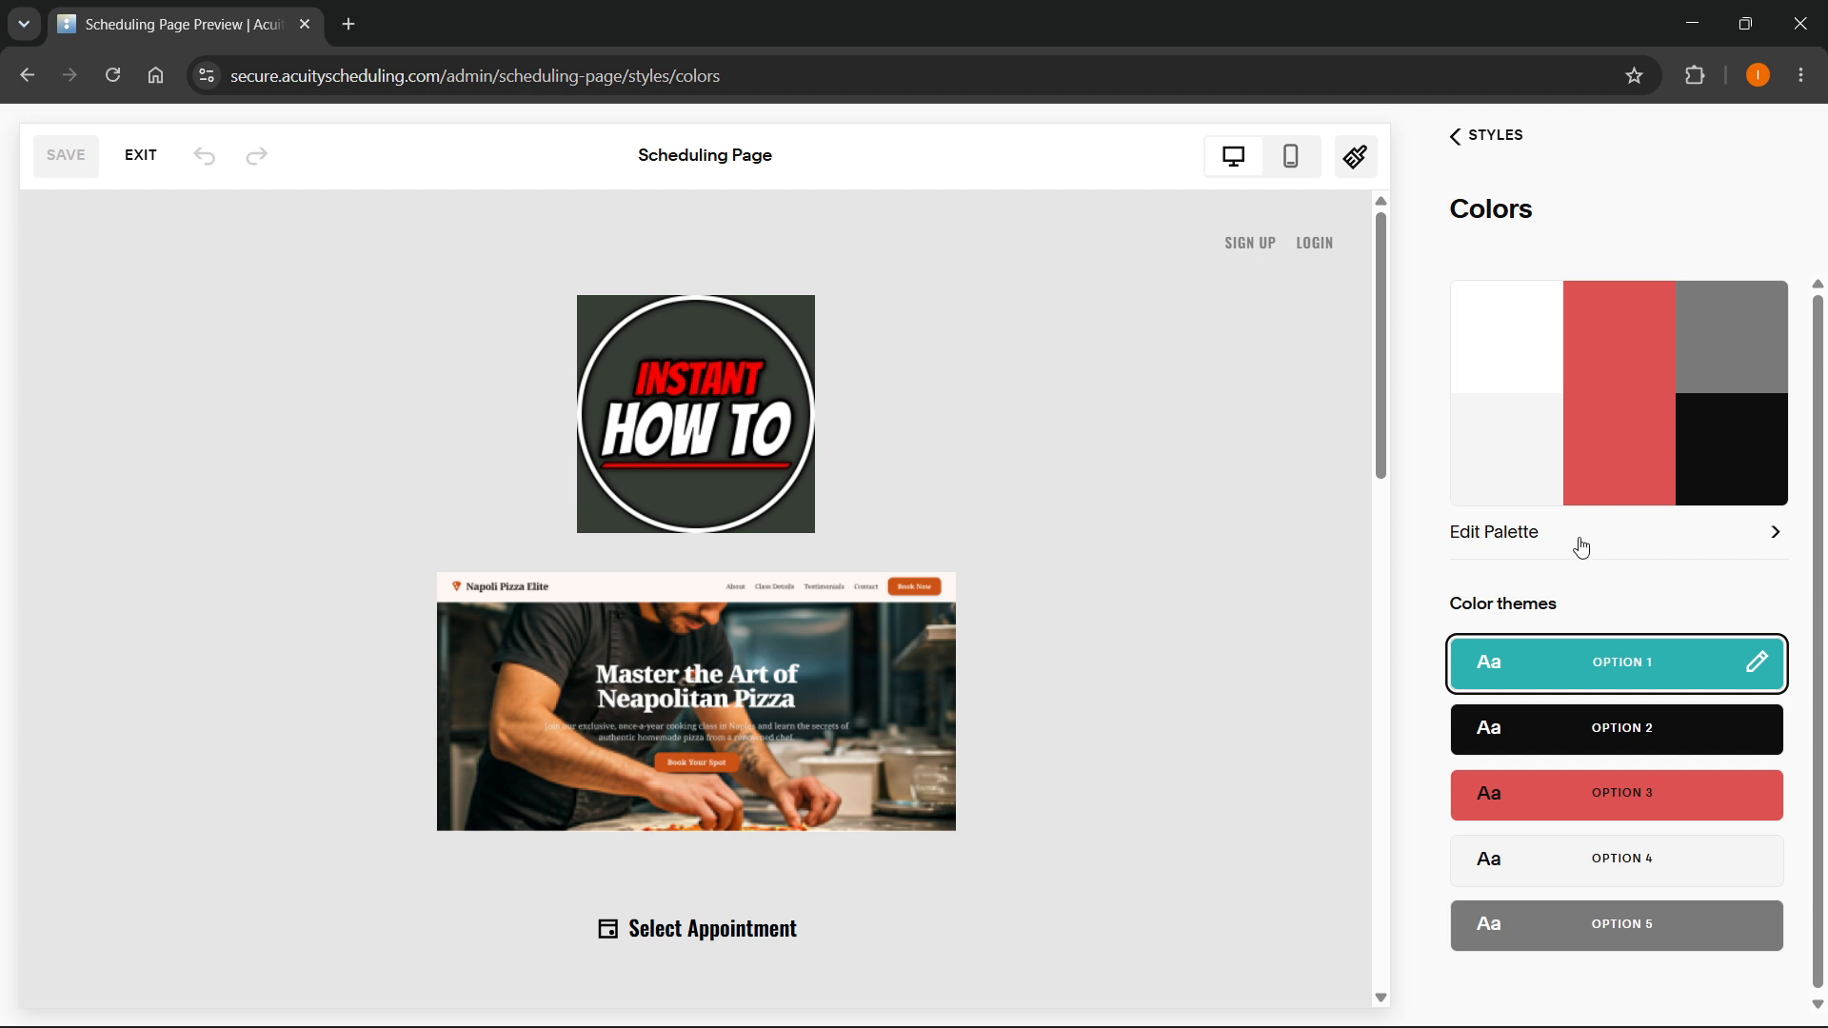
- Reopen the palette editor and change the black swatch to blue #203B99
left_click(1738, 533)
left_click(1759, 304)
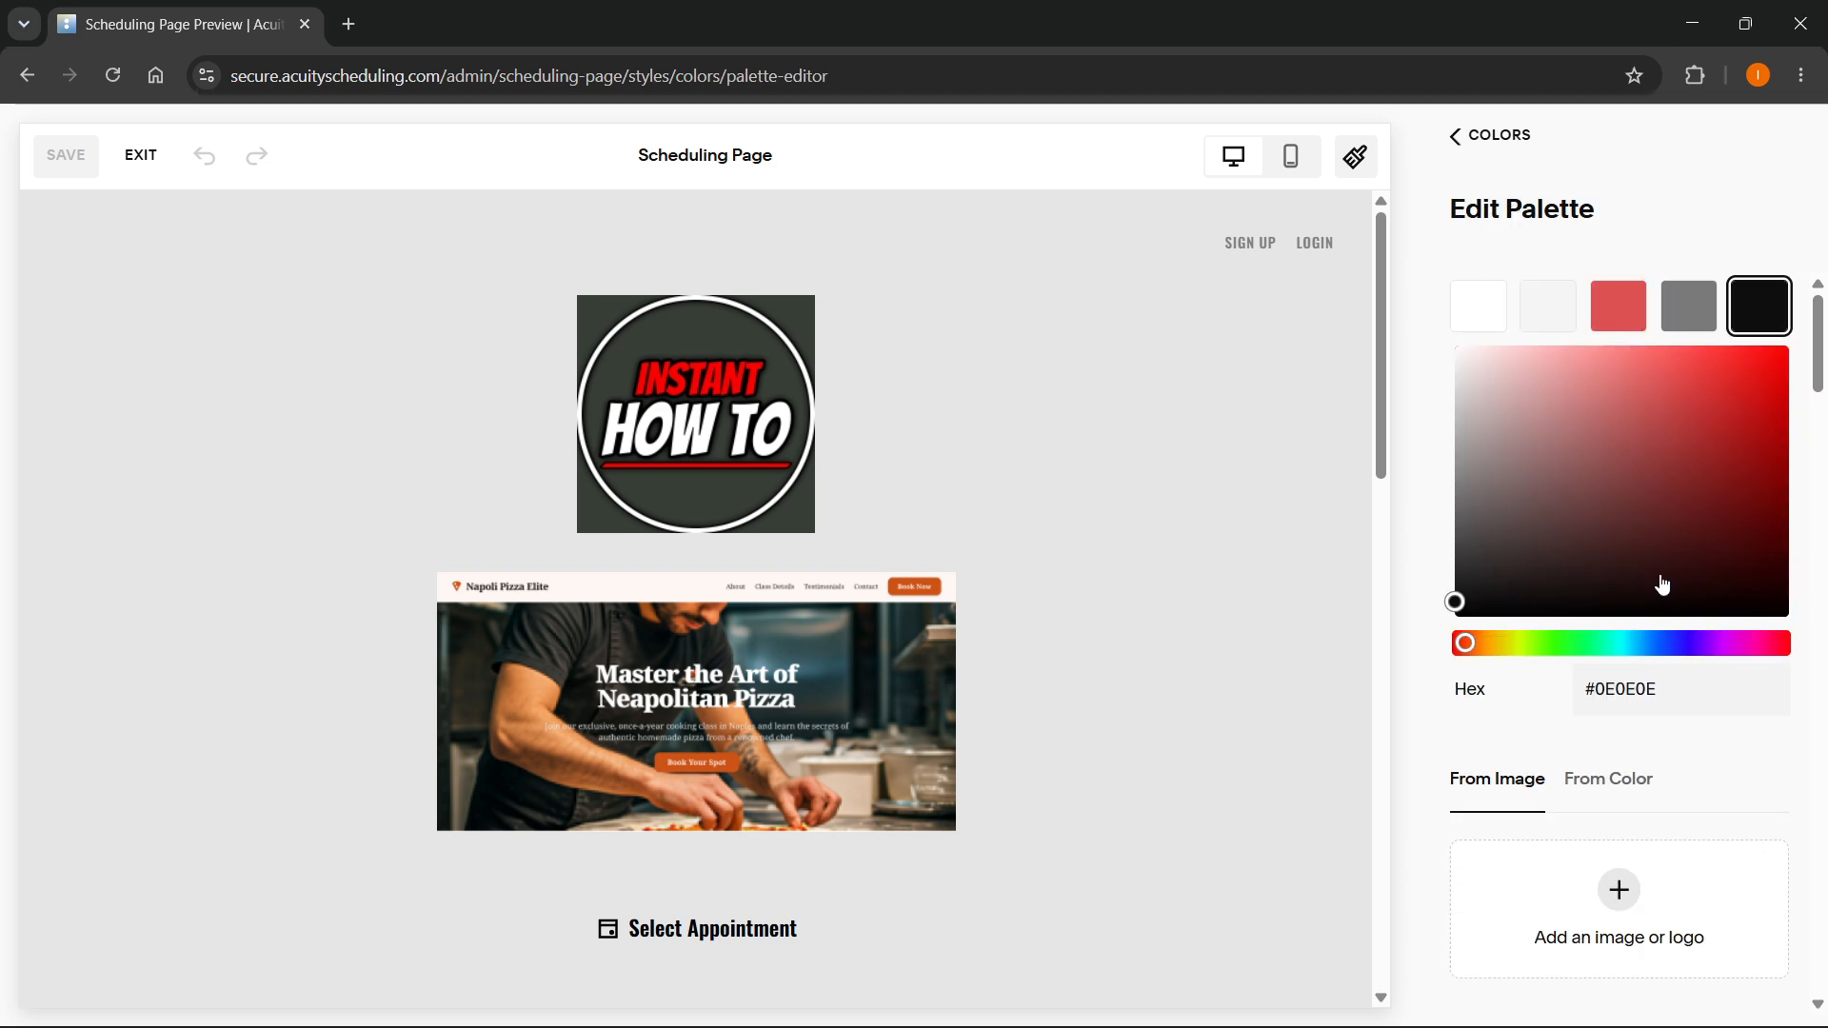
left_click(1663, 643)
left_click_drag(1700, 523, 1720, 455)
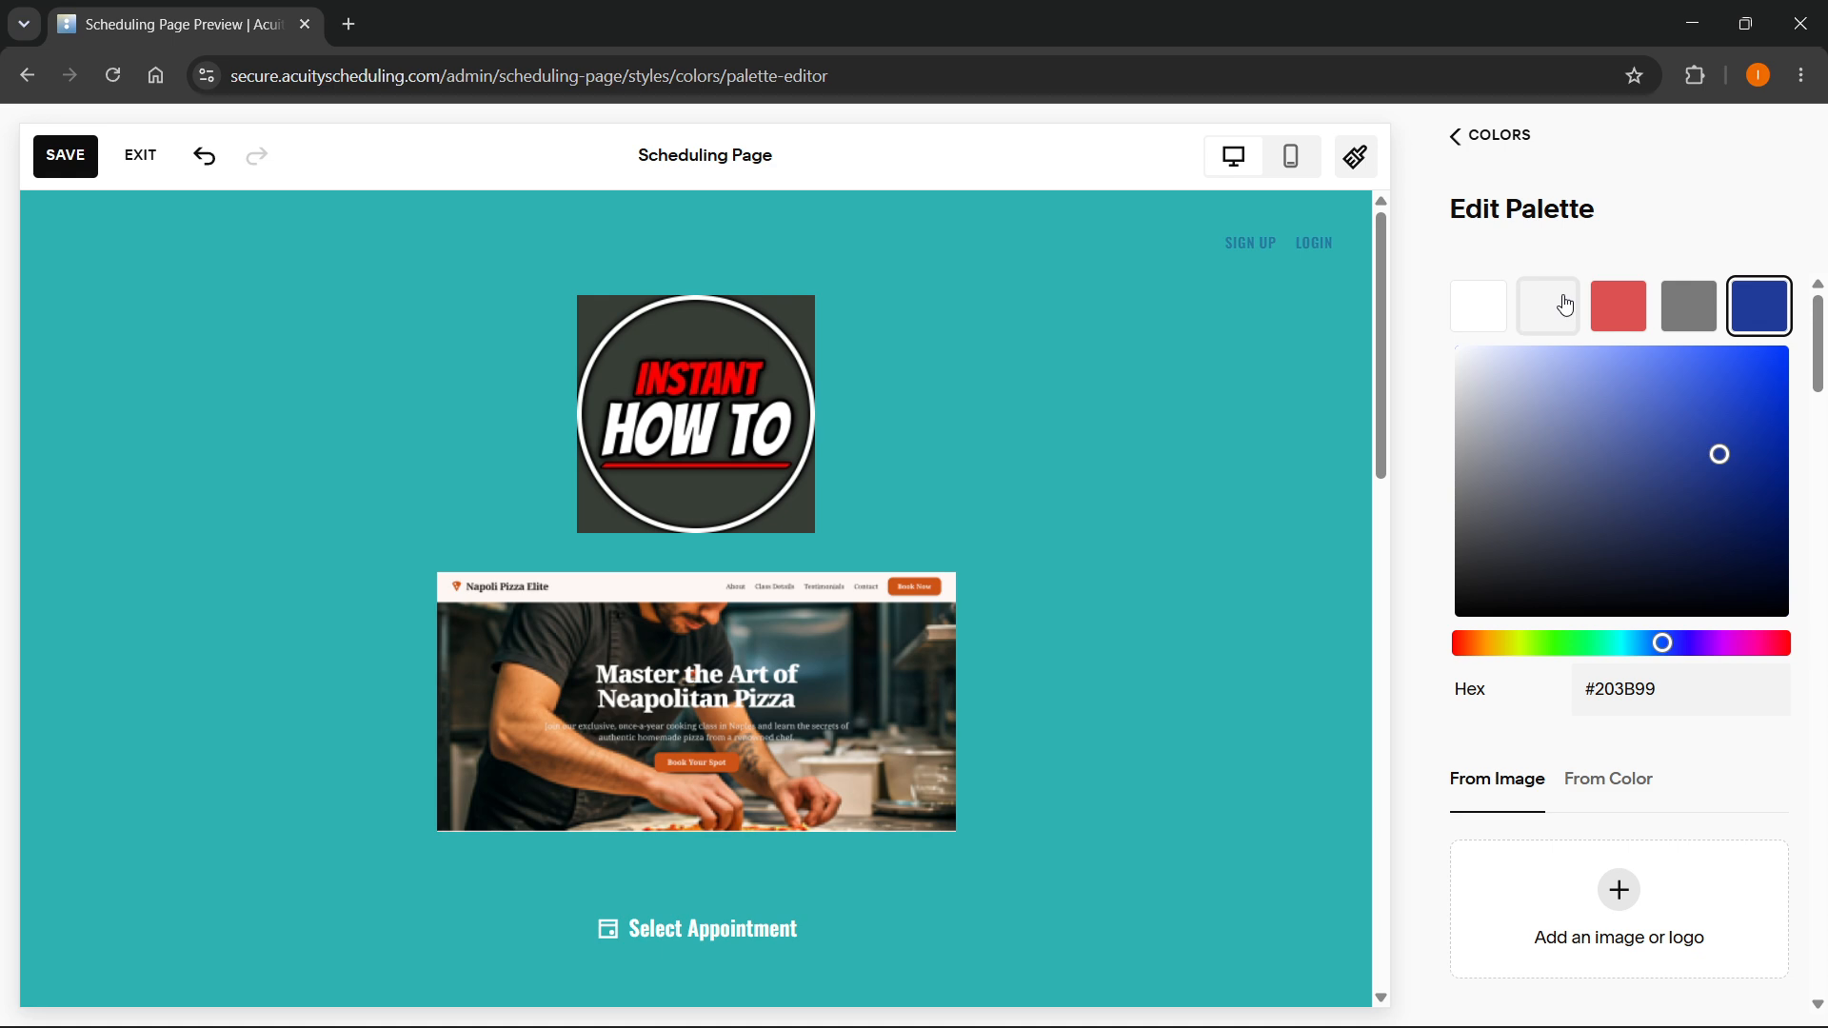
scroll(645, 535, "down", 10)
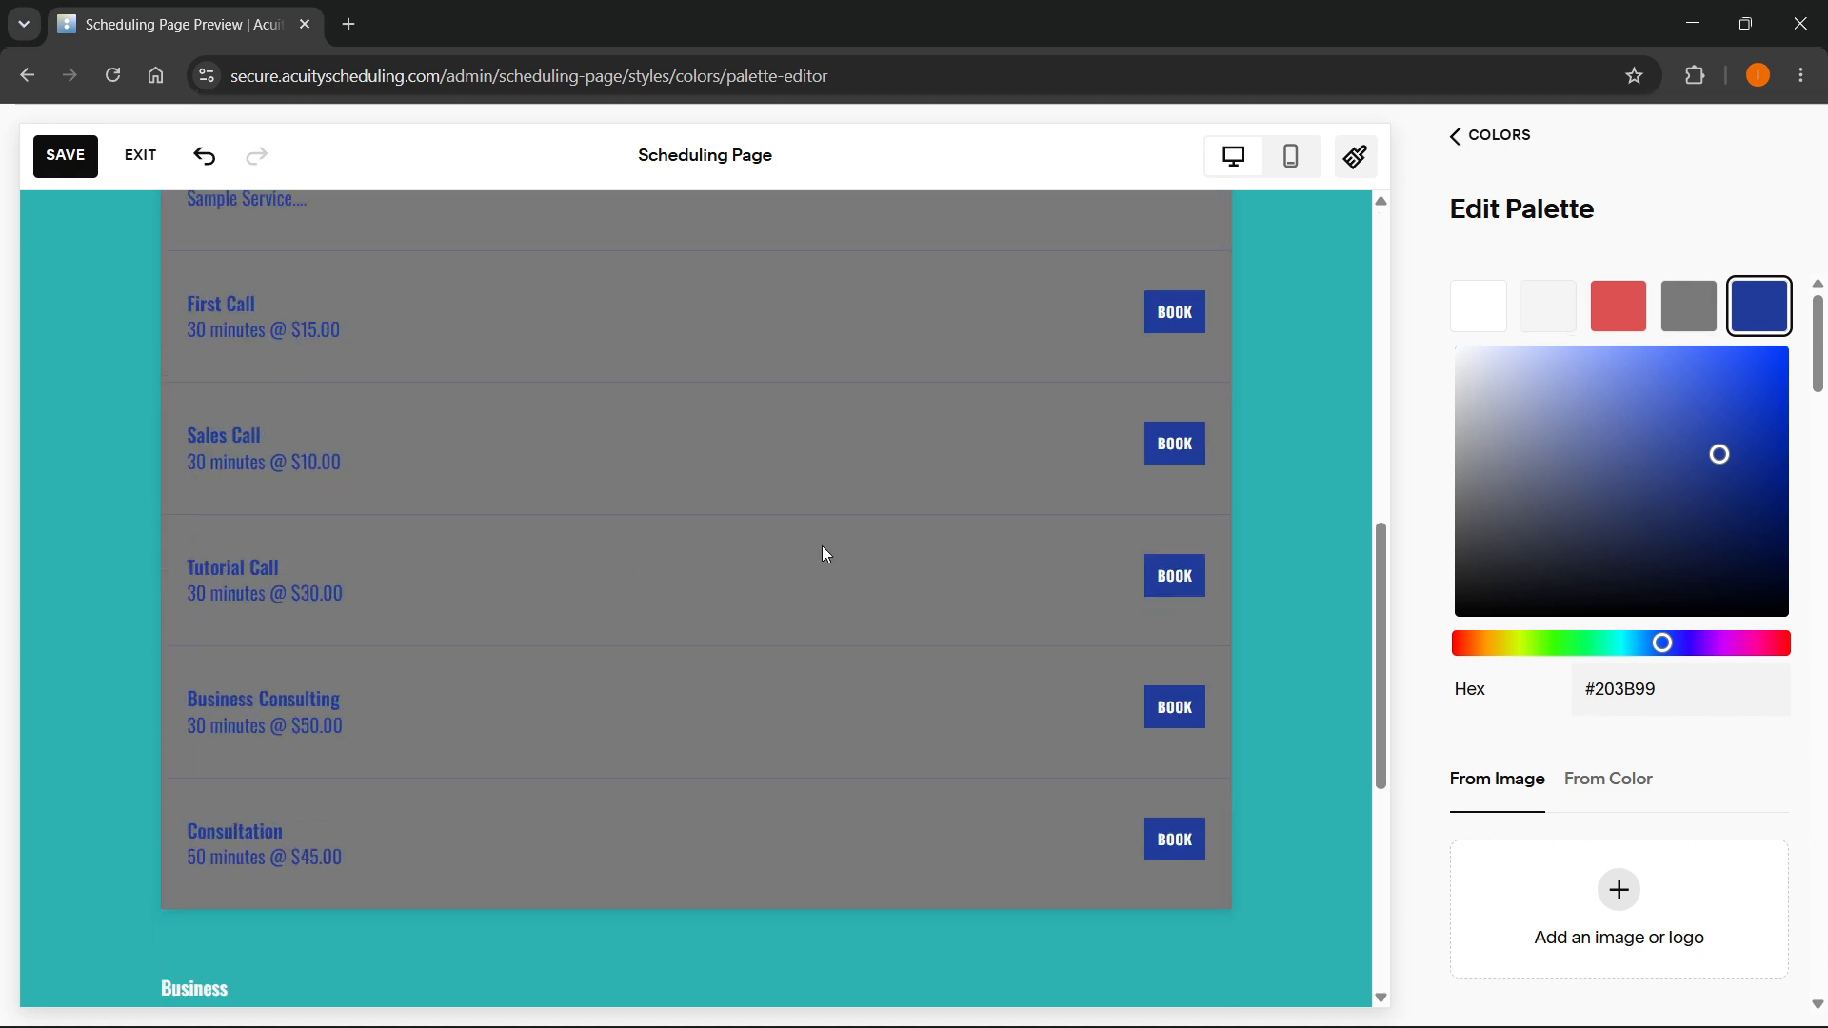
scroll(825, 554, "up", 1)
- Change the dark grey fourth palette swatch to a dark red
left_click(1688, 305)
left_click(1661, 469)
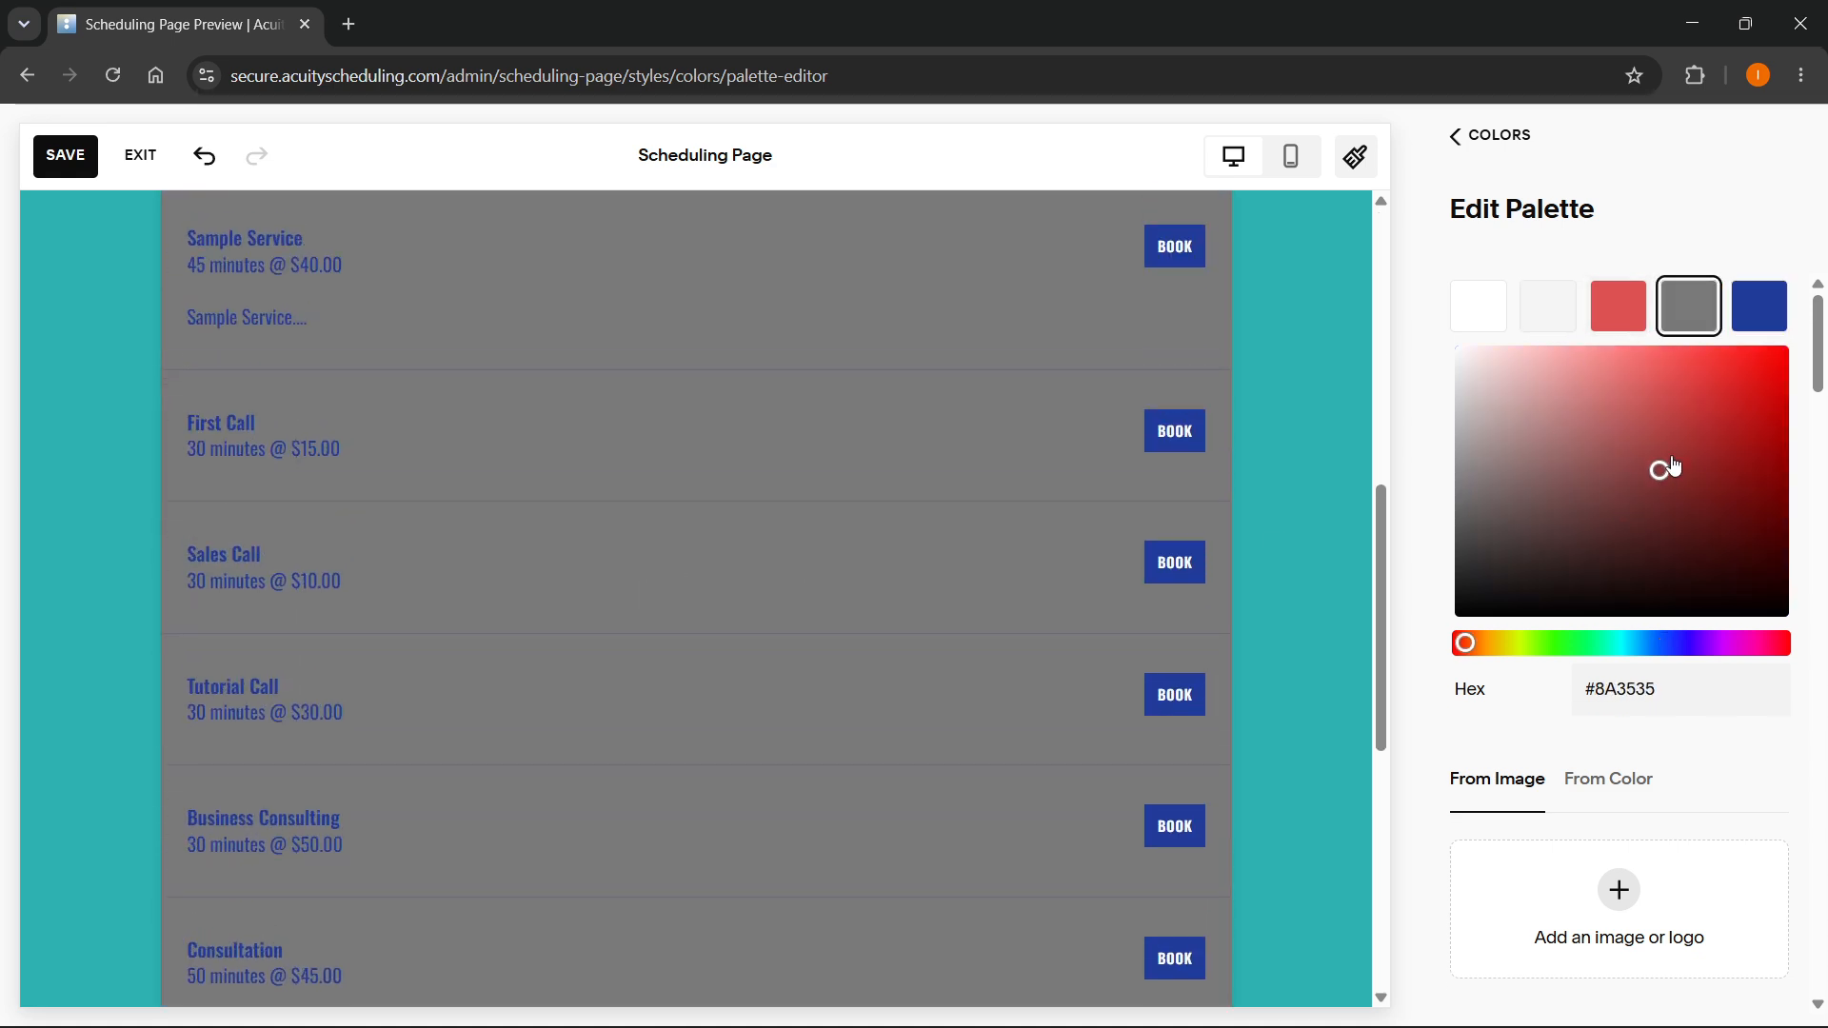
left_click(1699, 442)
- Change the light grey second palette swatch to pale pinkish grey #DACCCC
left_click(1548, 305)
left_click(1677, 420)
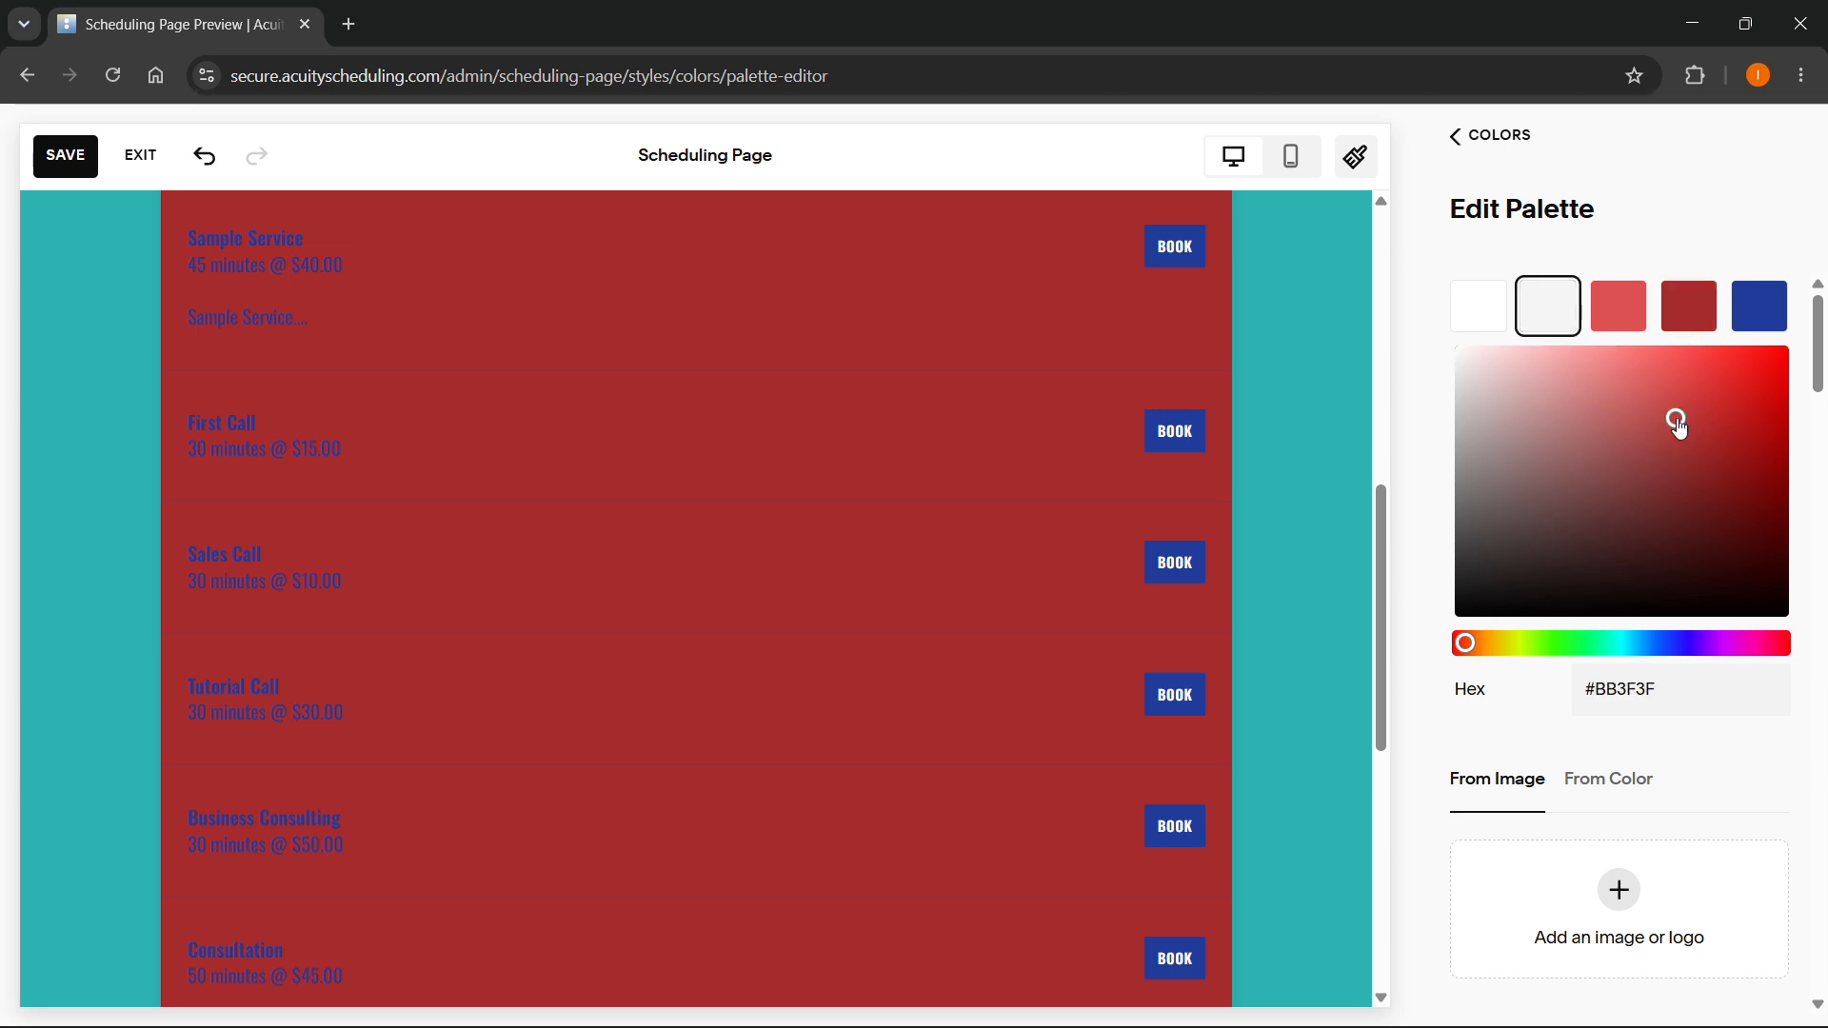
left_click_drag(1641, 517, 1604, 530)
left_click_drag(1505, 462, 1476, 385)
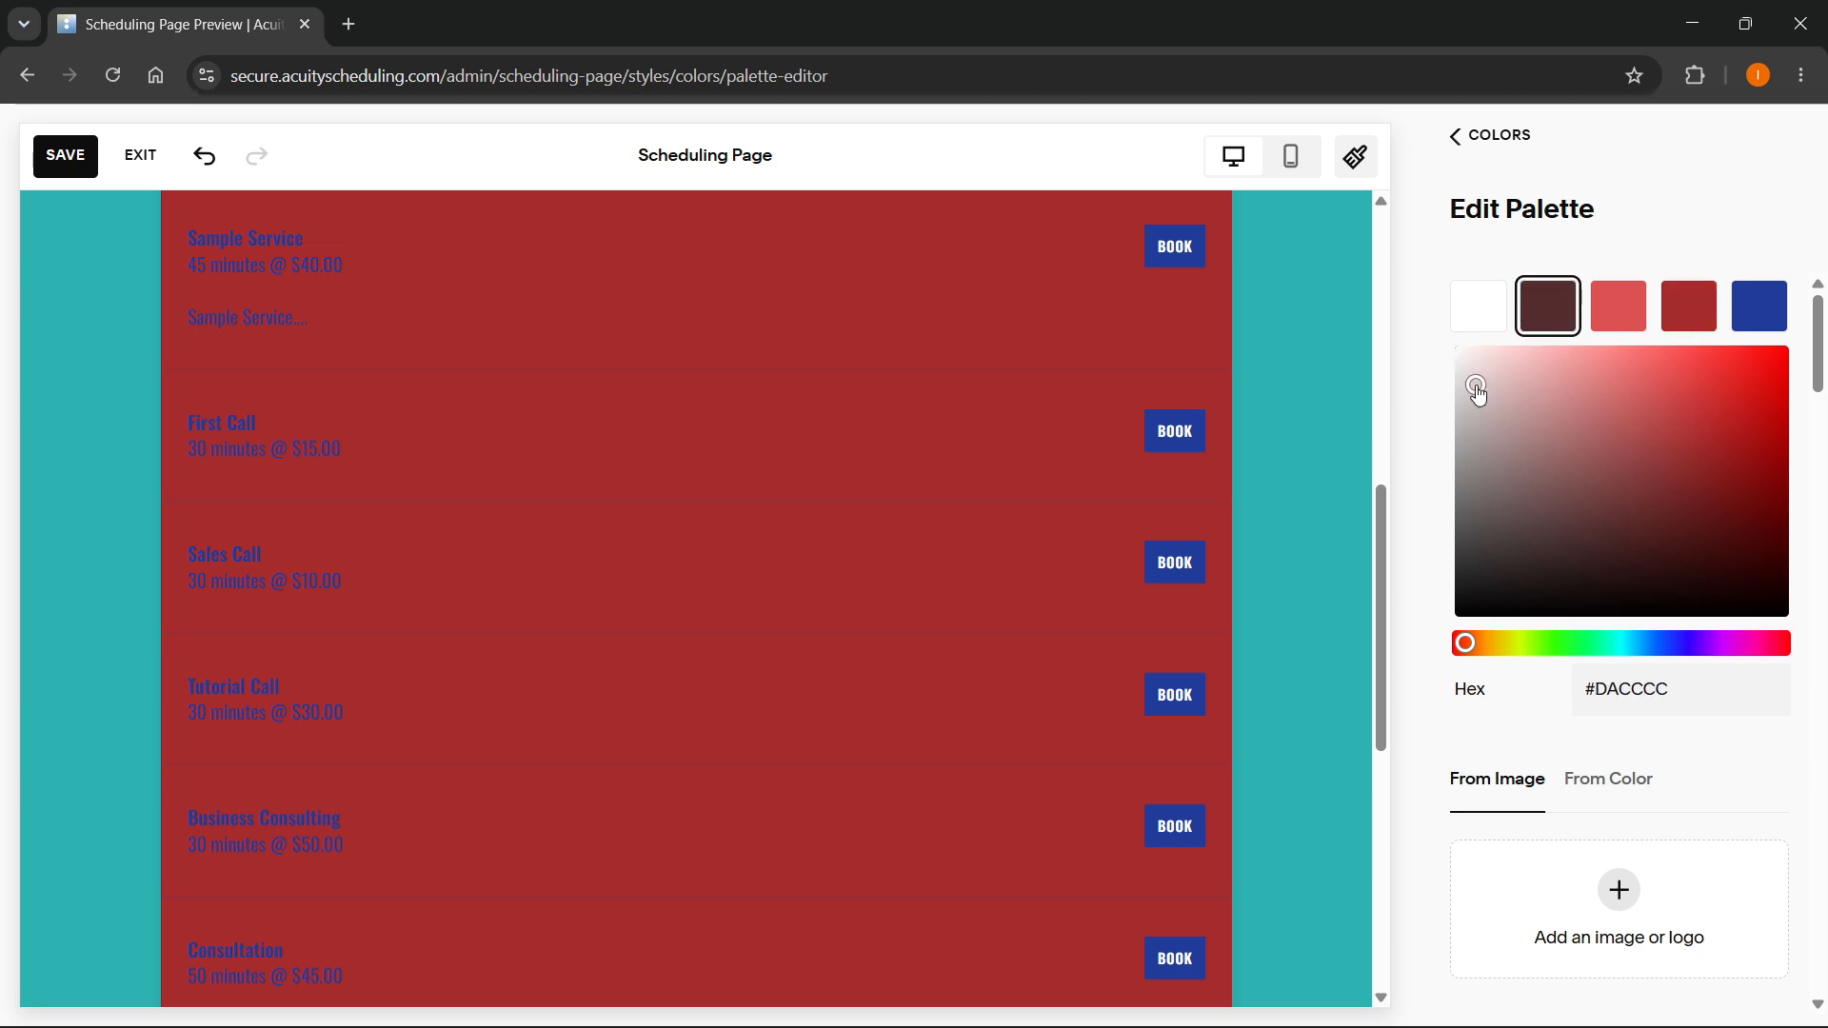
- Change the white first palette swatch to muted brown #563B3B
left_click(1479, 326)
left_click_drag(1641, 534, 1725, 469)
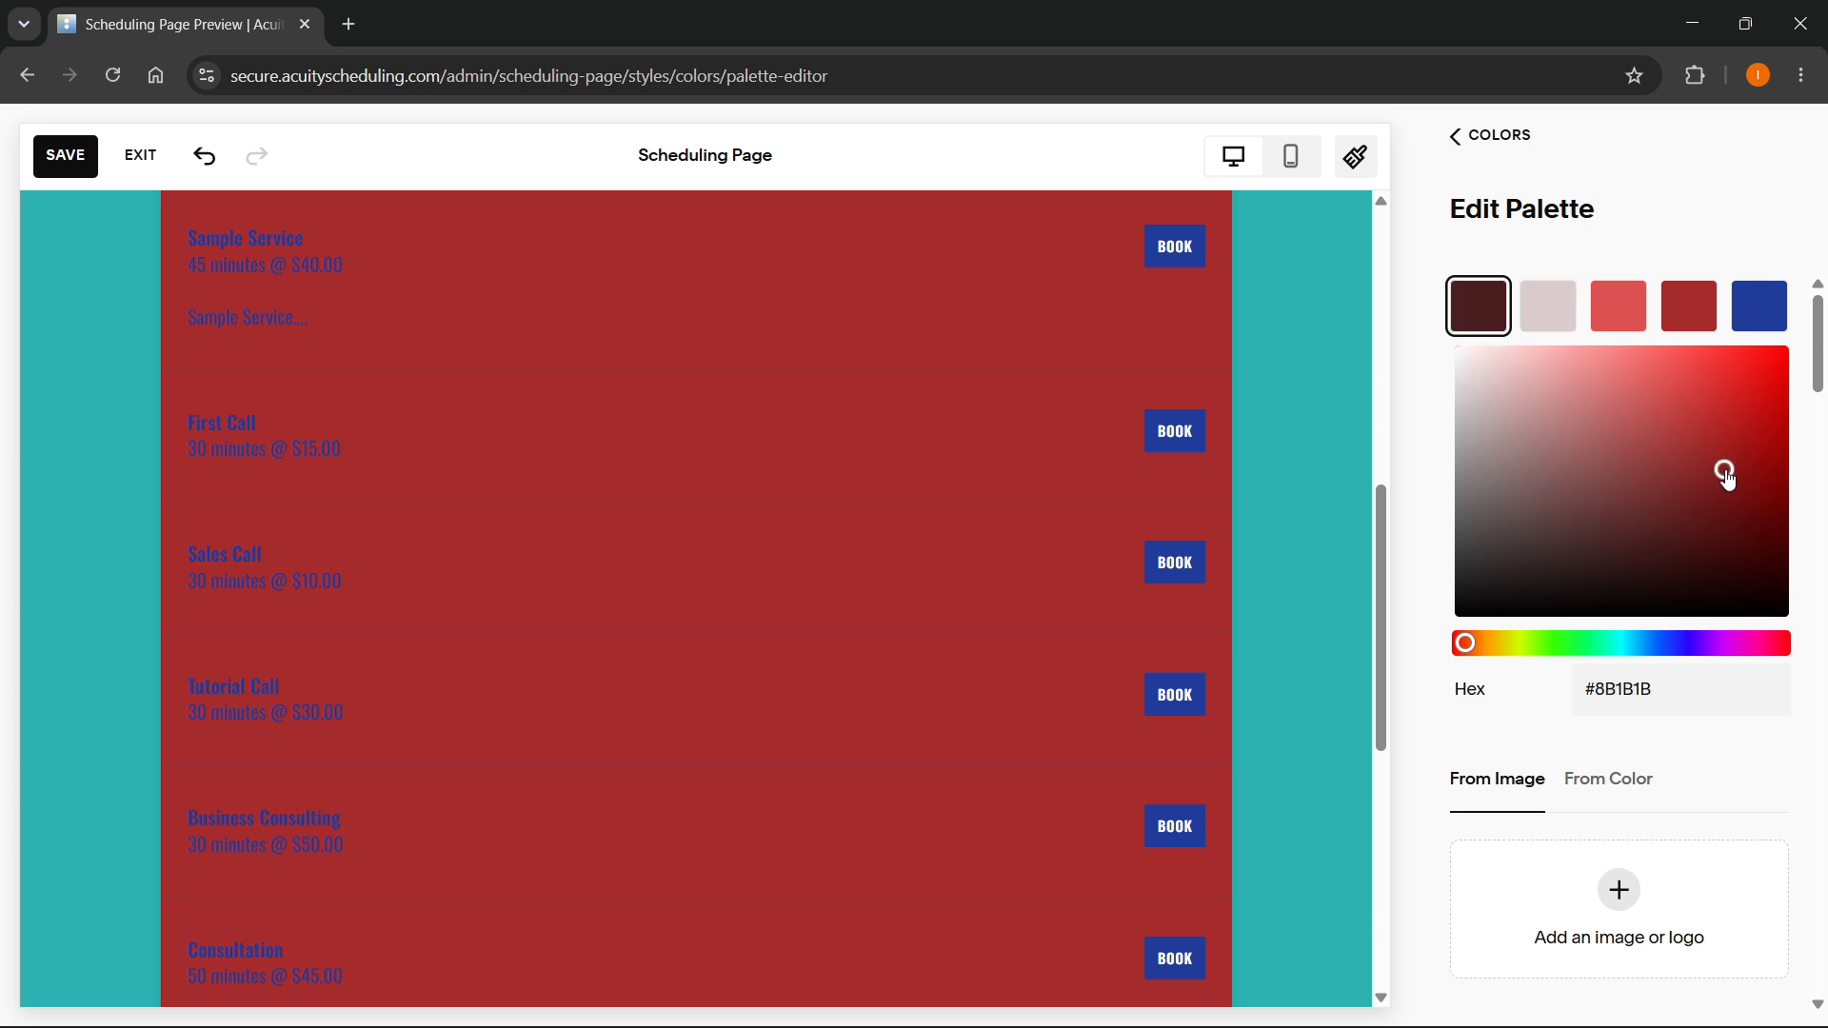
left_click(1738, 574)
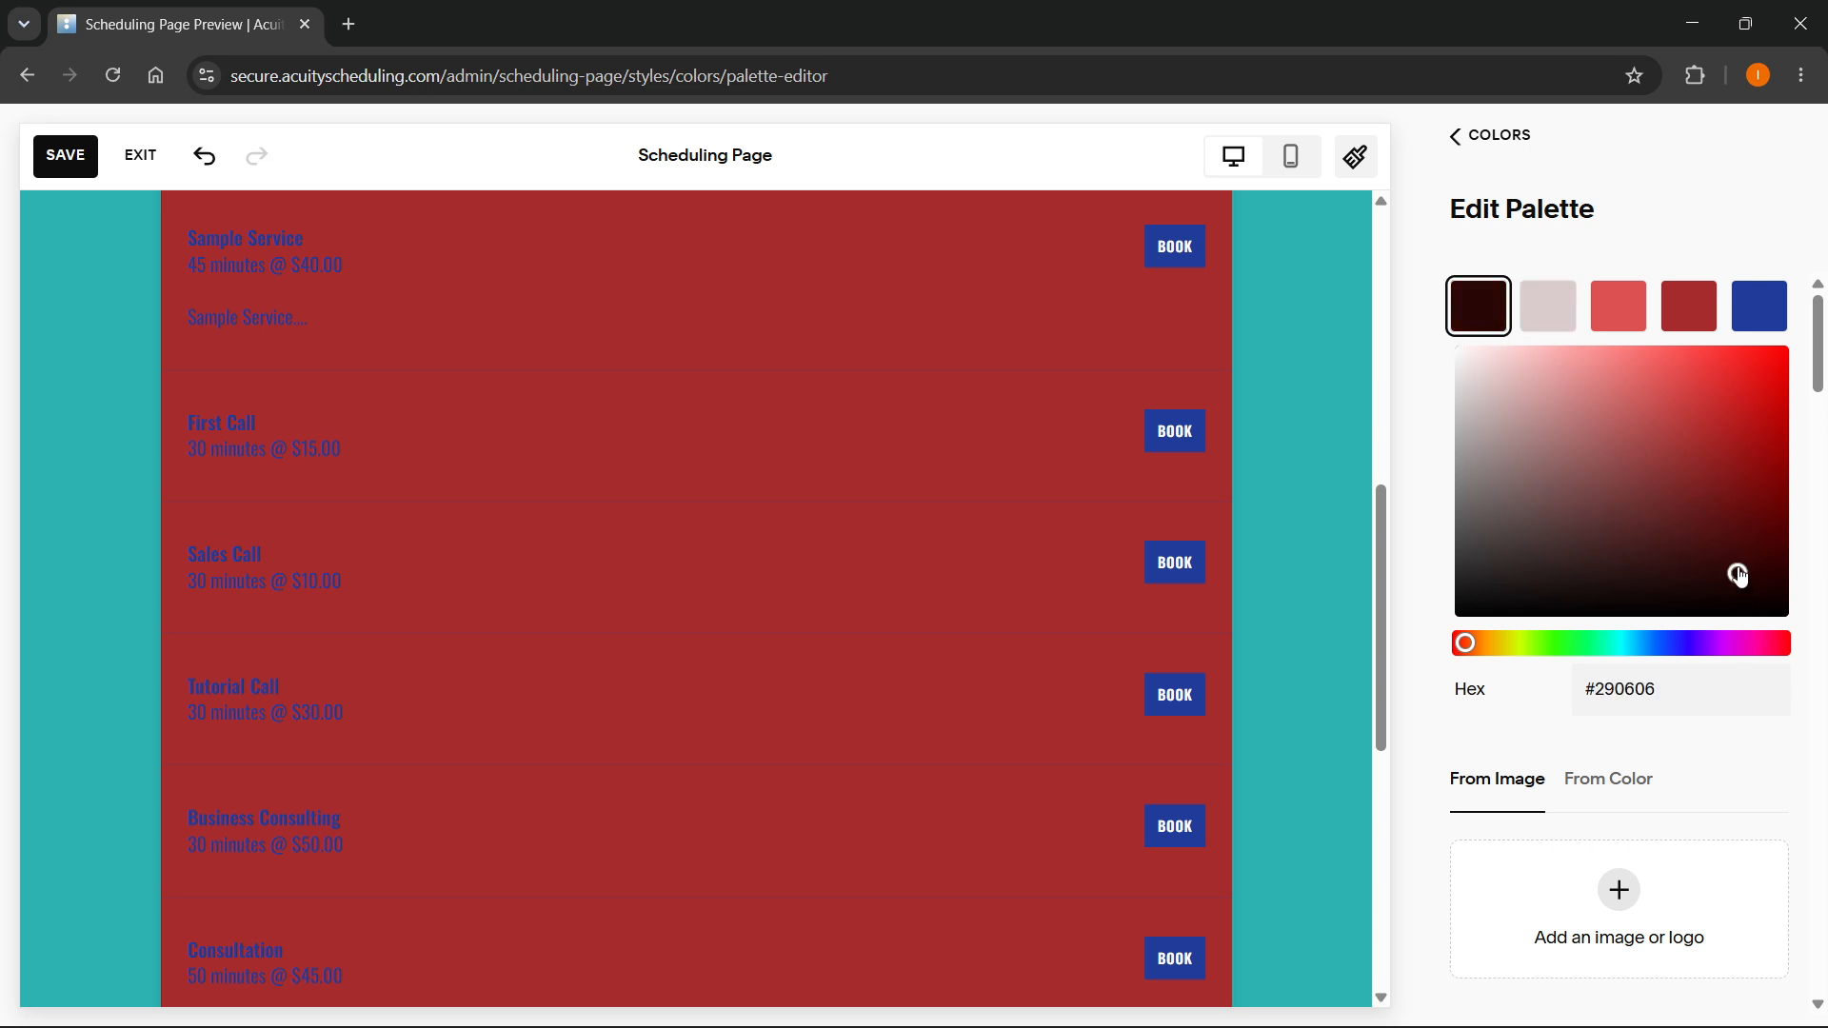
left_click_drag(1738, 574, 1561, 525)
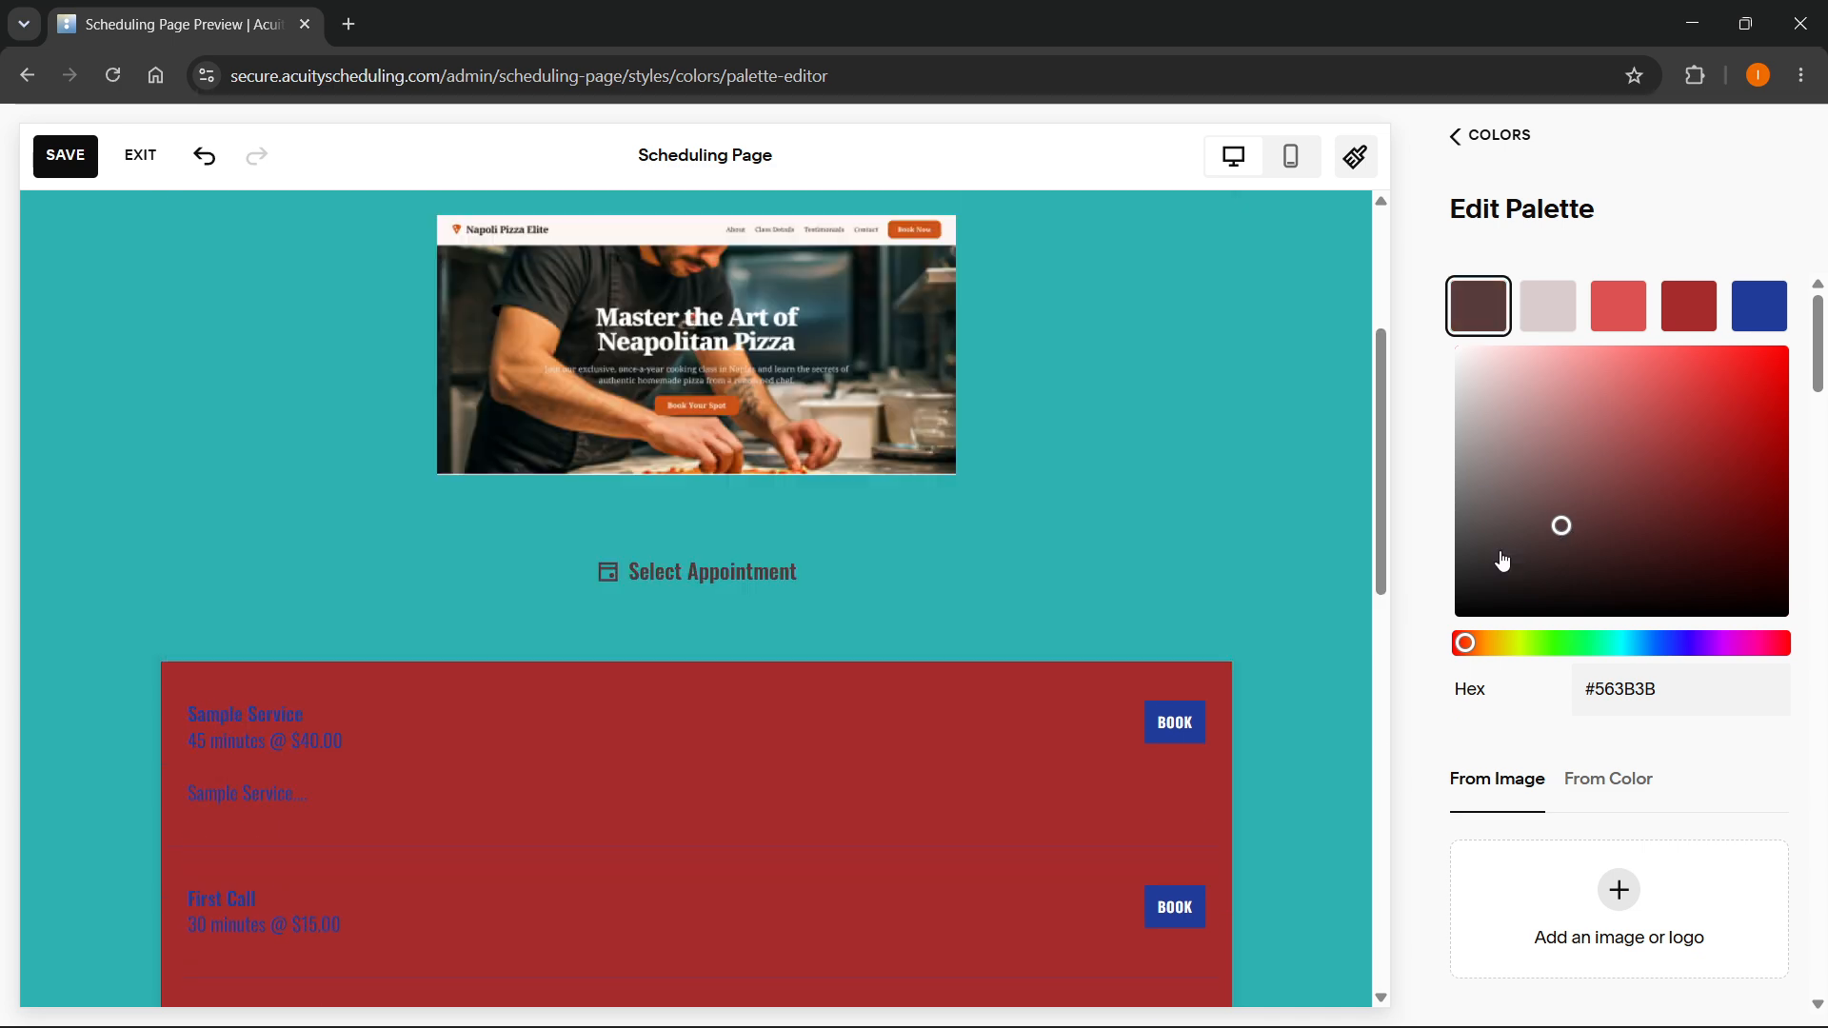
- Set the second palette swatch to charcoal #322C2C and the first swatch to red #CF2626
left_click(1552, 313)
left_click(1497, 560)
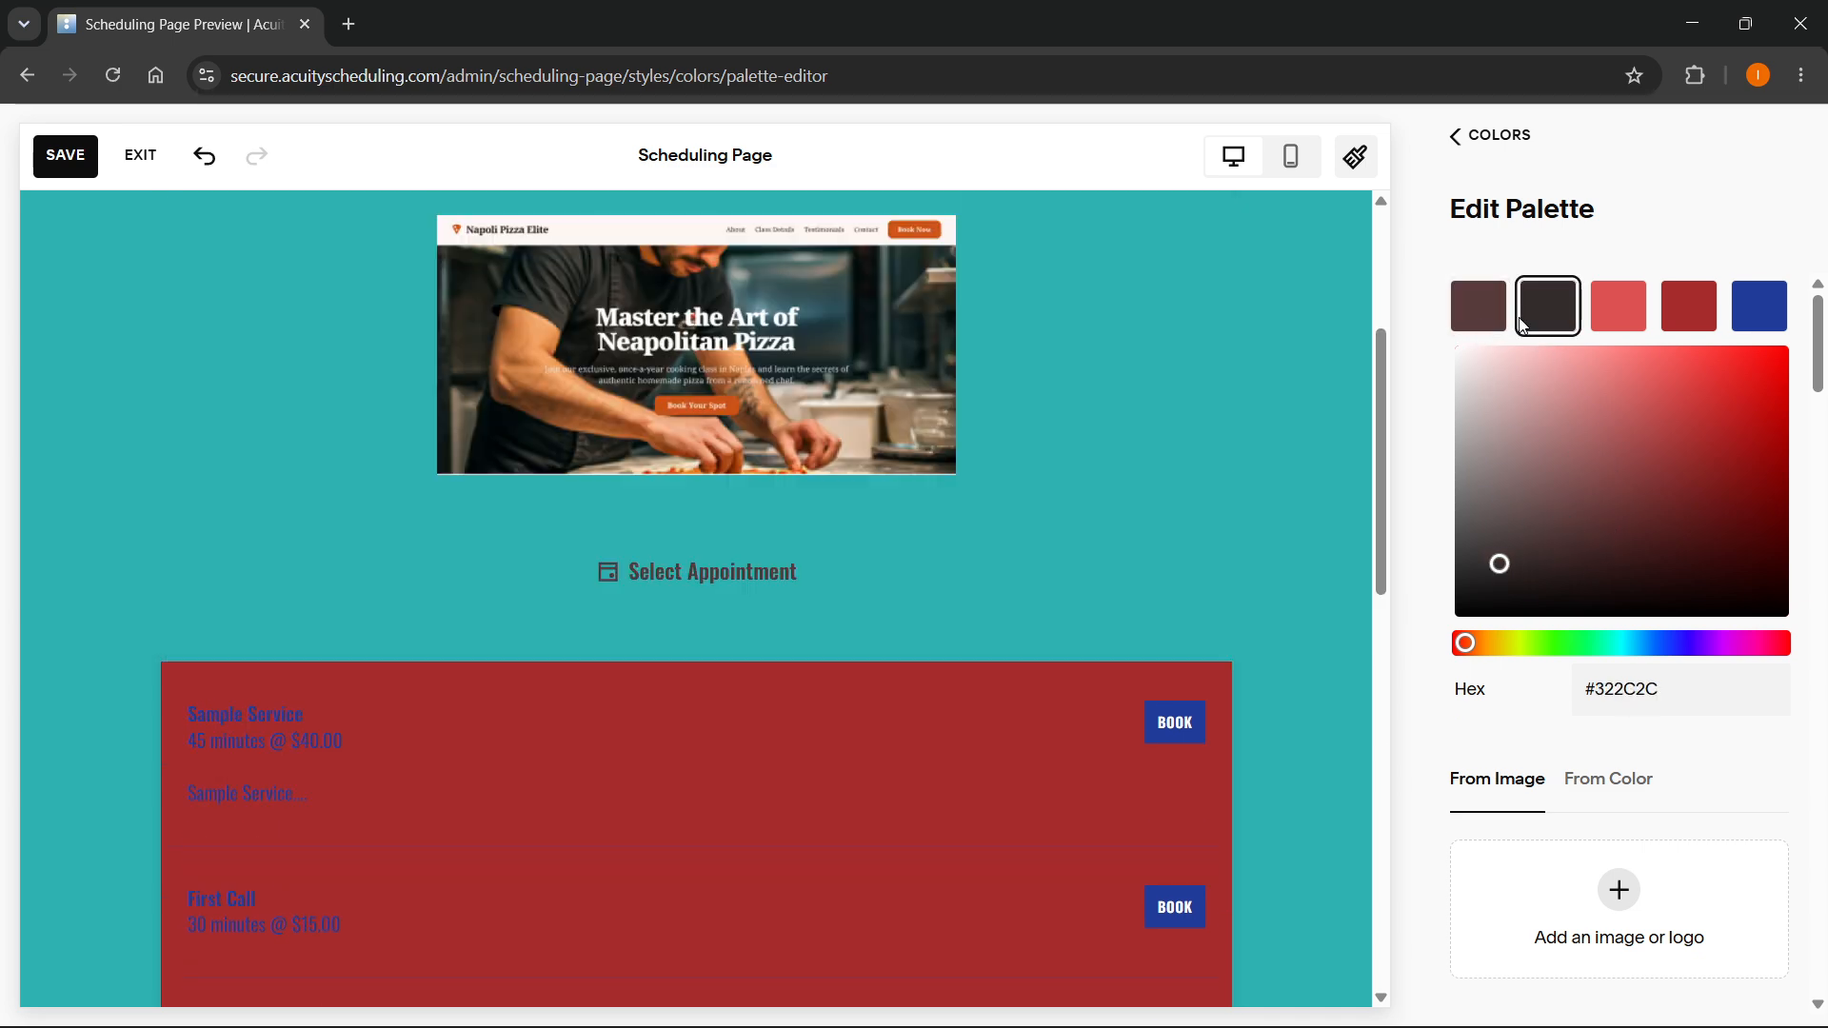
left_click(1490, 318)
left_click_drag(1721, 407, 1683, 572)
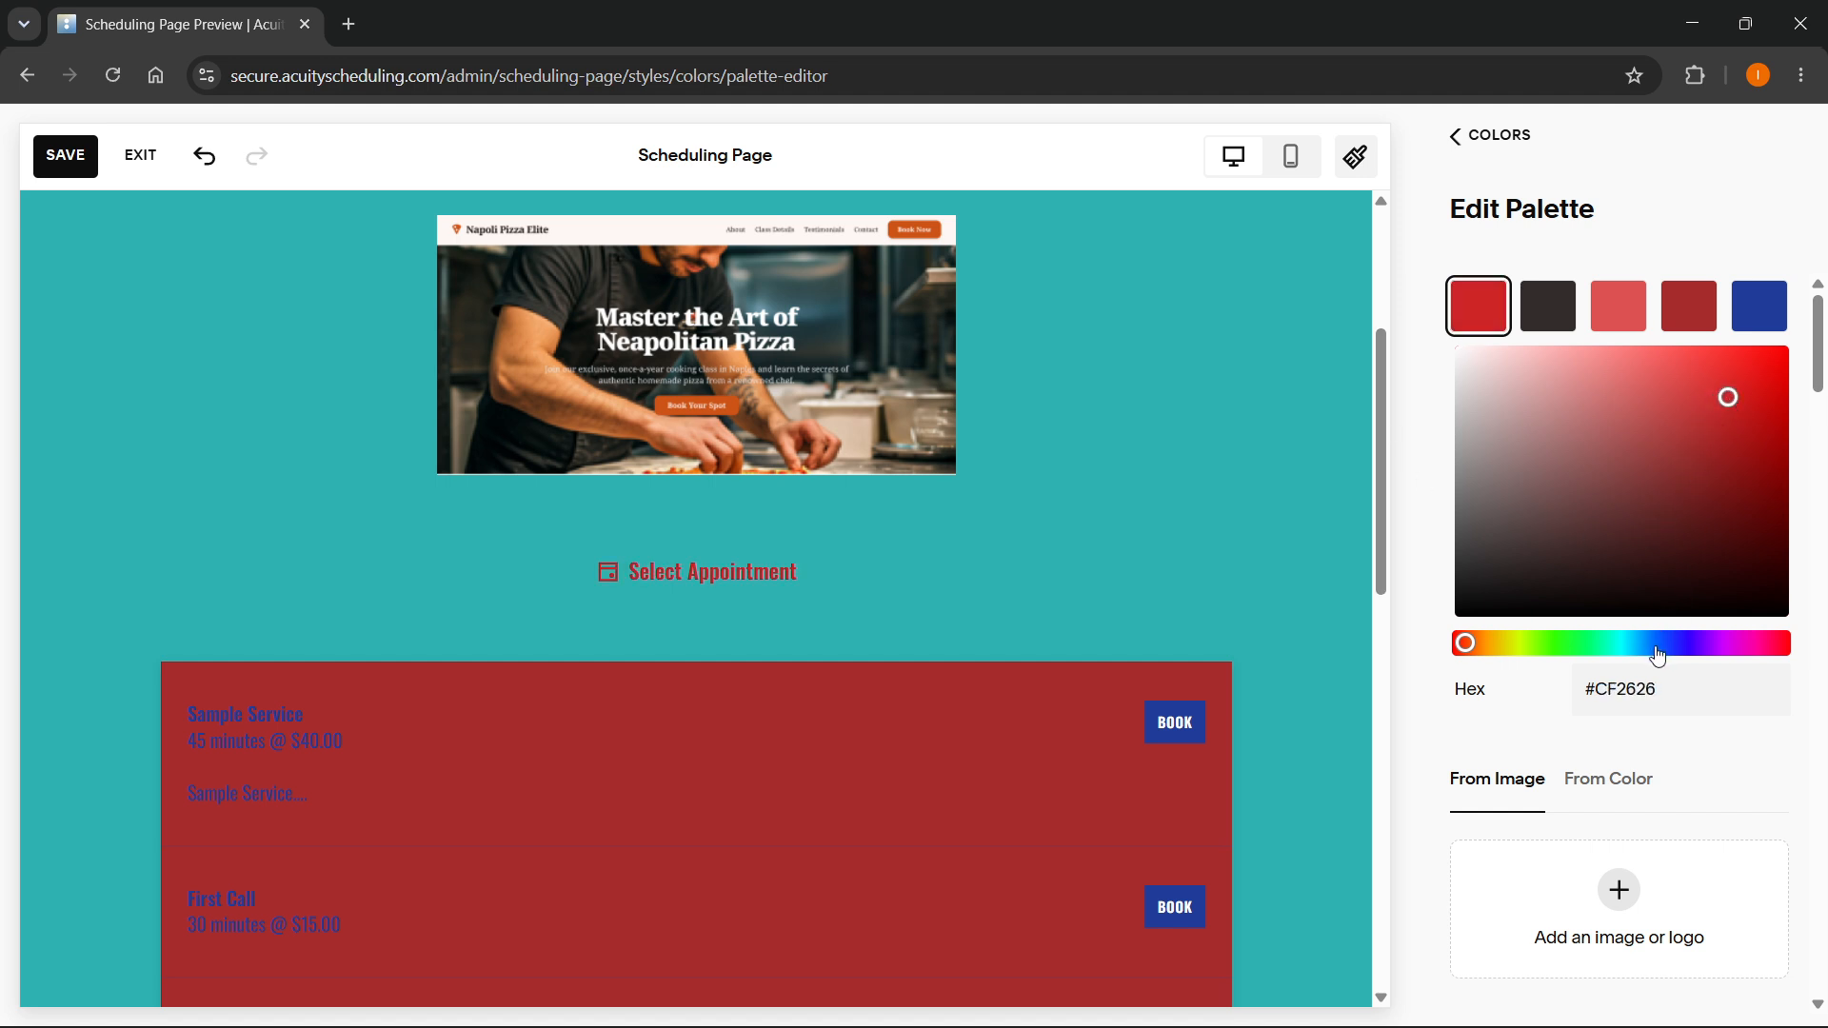
- Set the second palette swatch to very dark red #380404 and check the page preview down to the Business section
left_click(1566, 305)
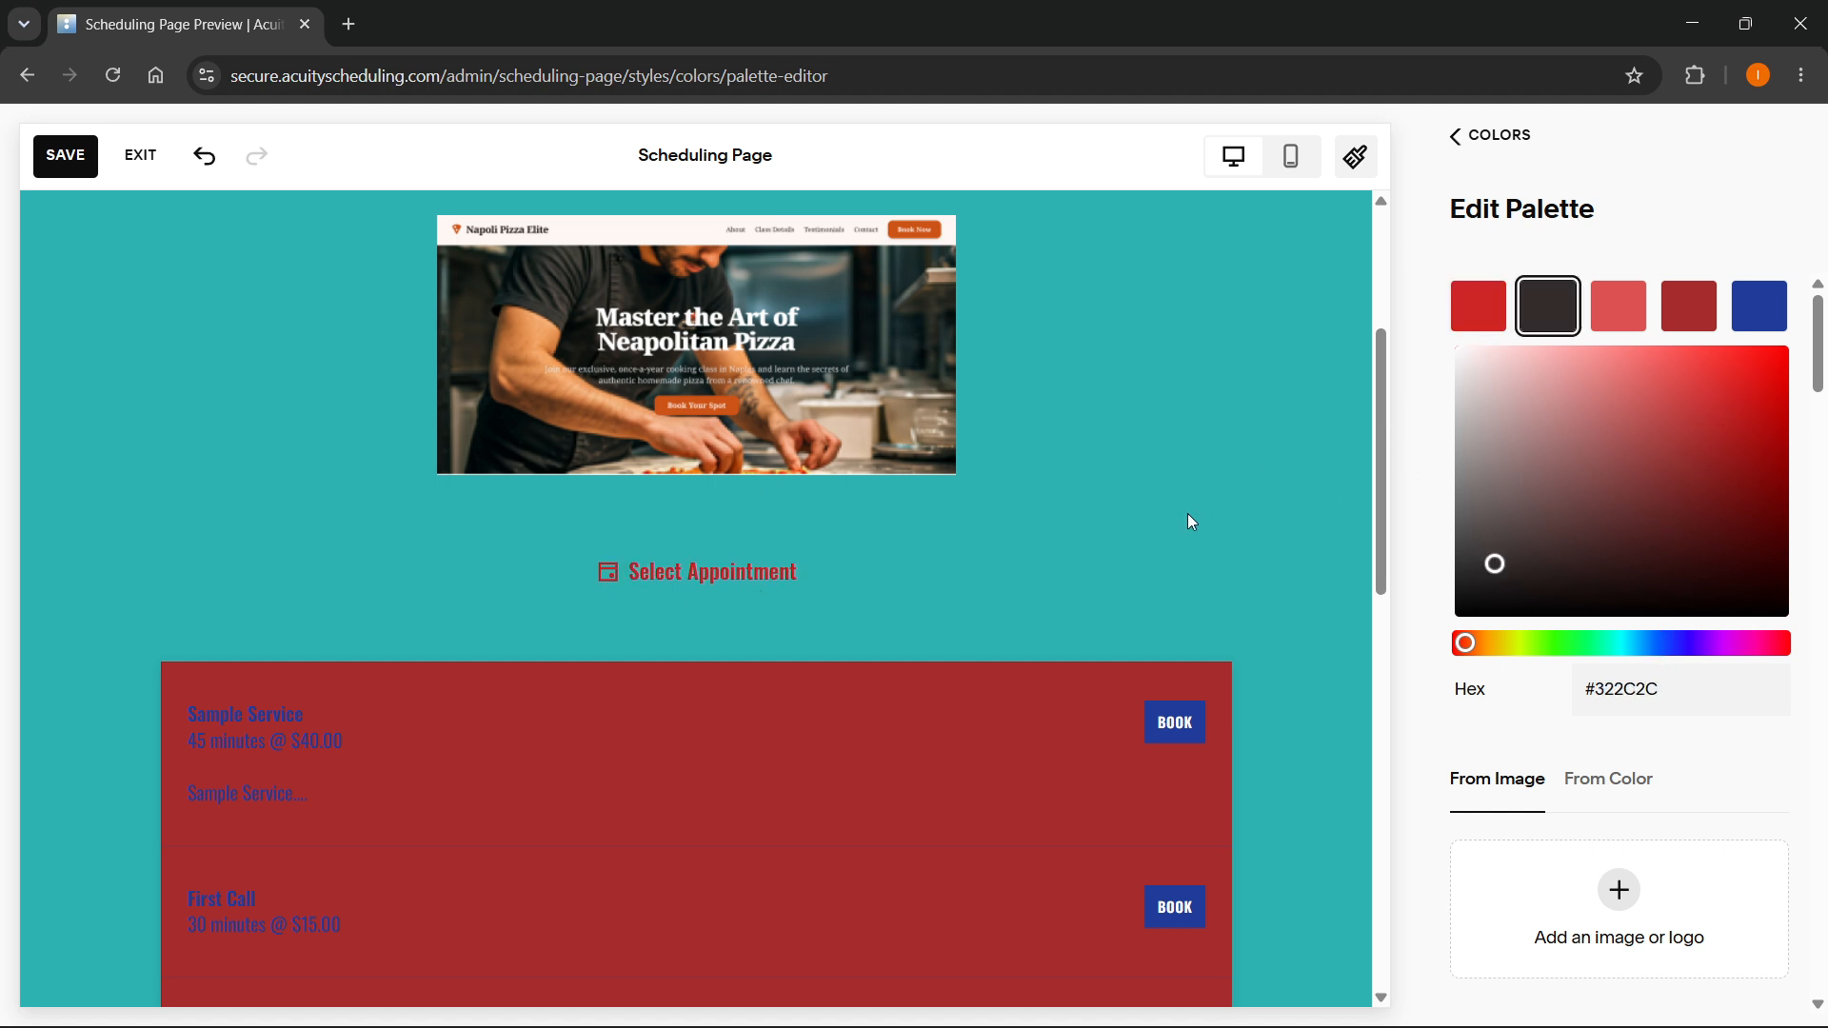
left_click_drag(1728, 423, 1771, 566)
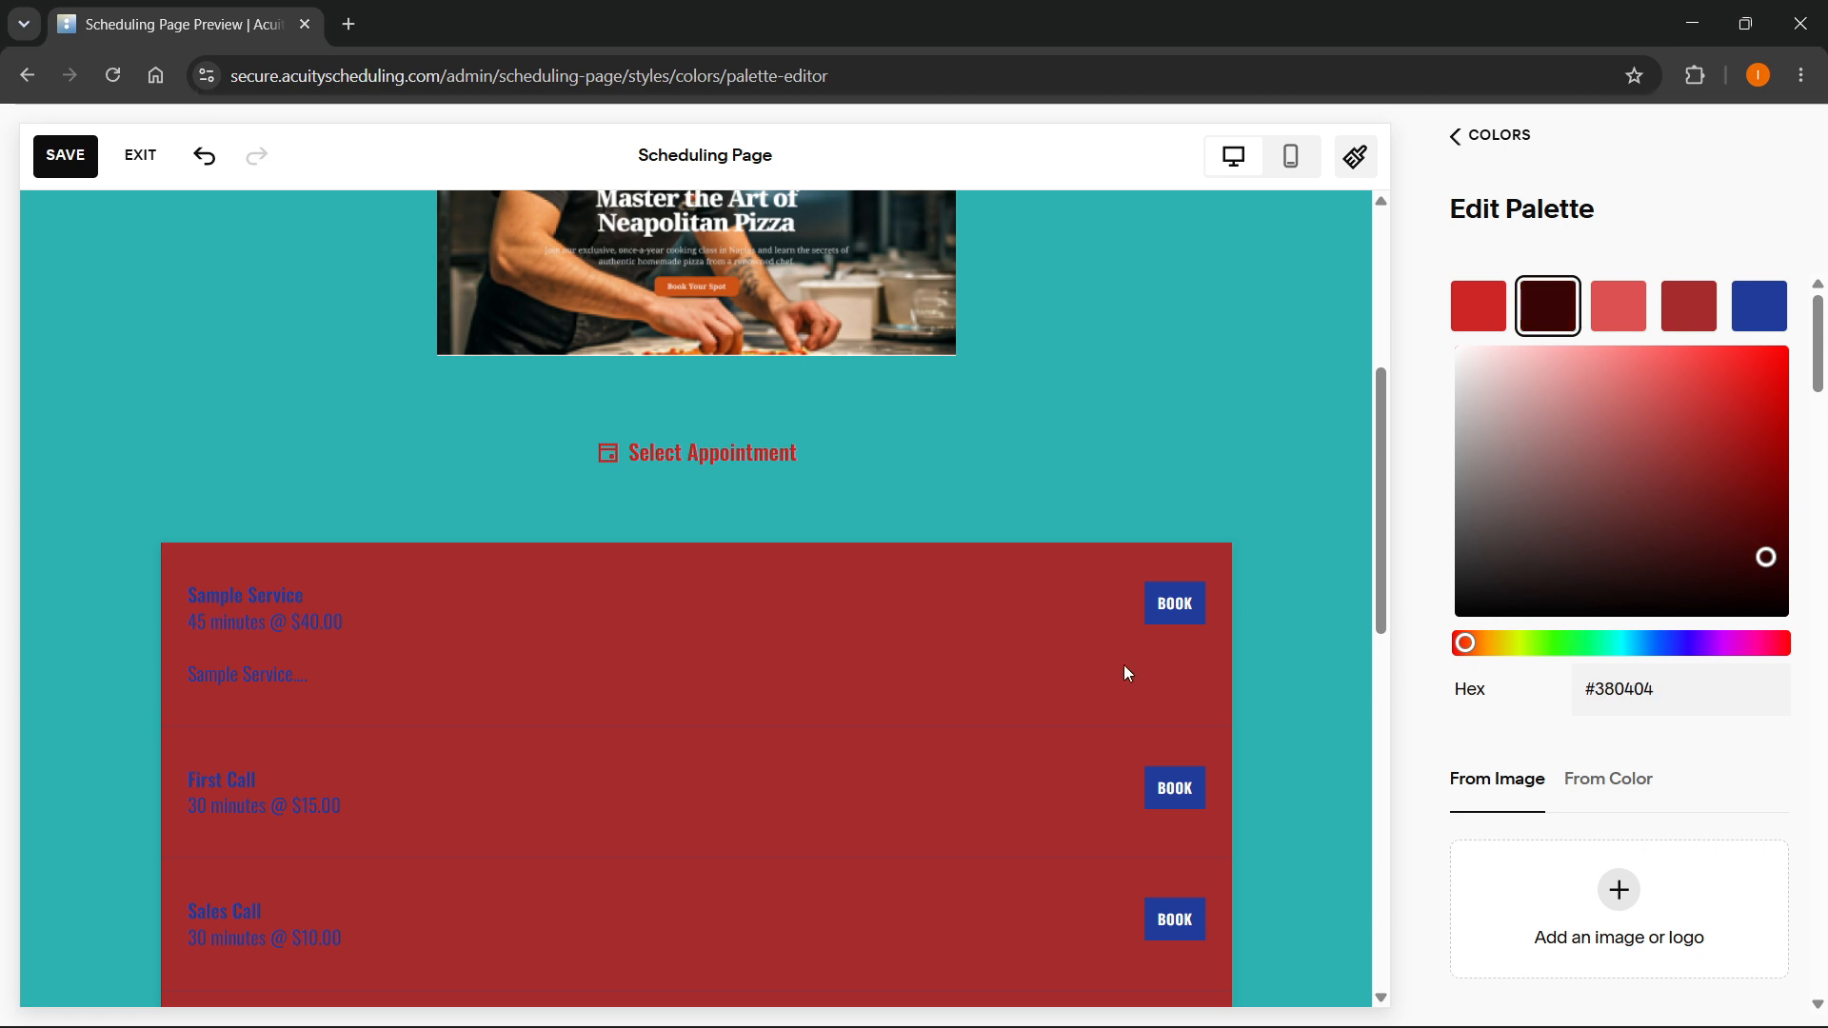
scroll(1047, 619, "down", 10)
scroll(1095, 829, "up", 8)
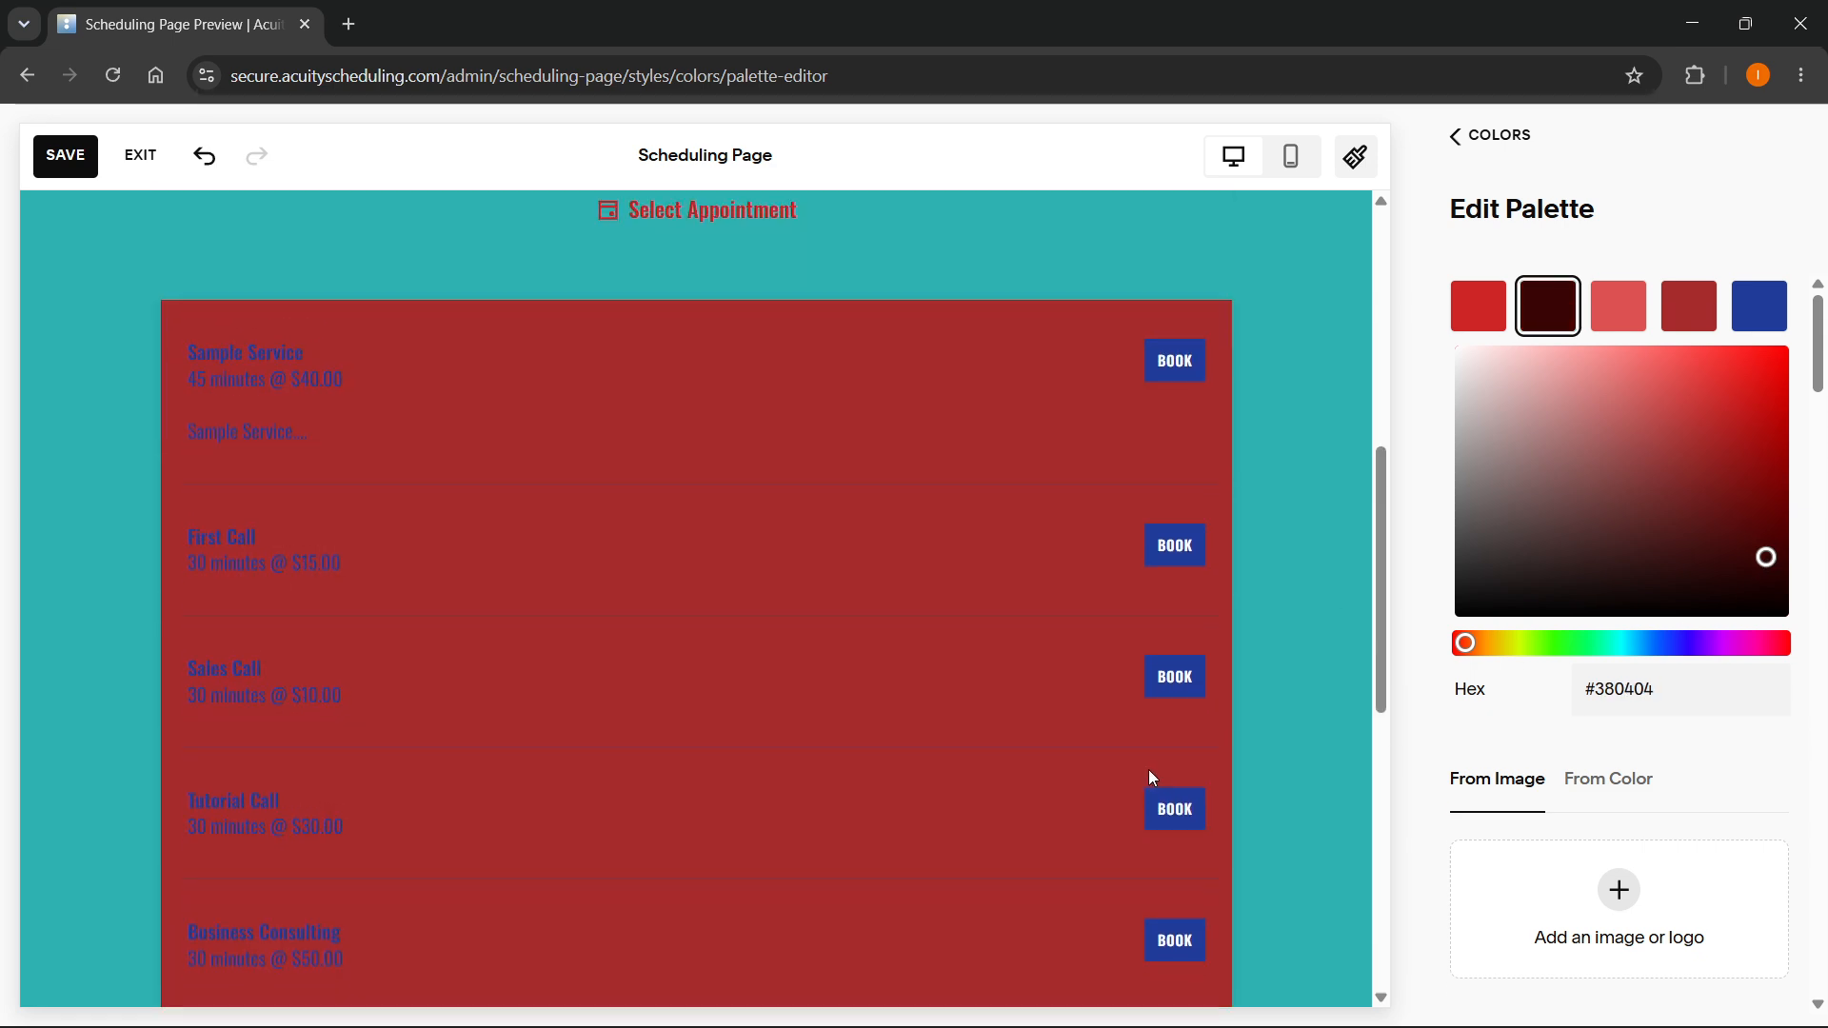
scroll(1164, 648, "down", 7)
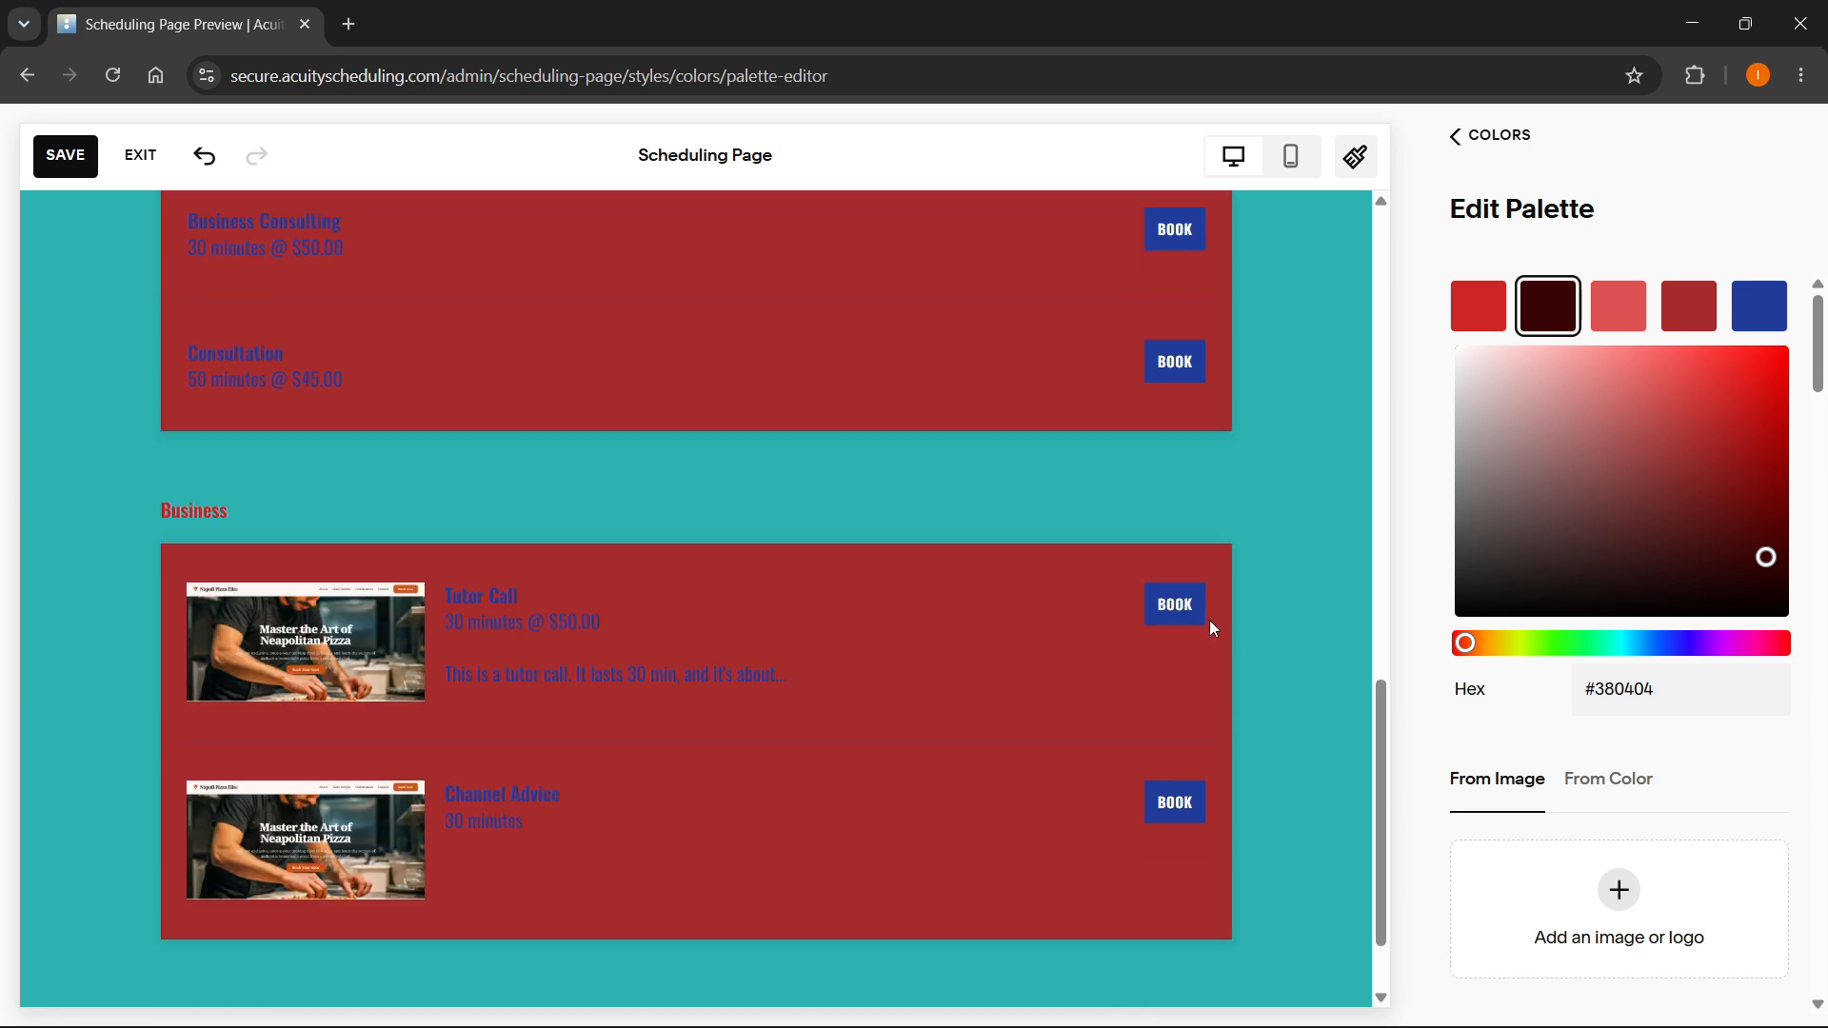
- Change the second palette swatch from the red range to a muted green
left_click(1600, 455)
left_click(1574, 643)
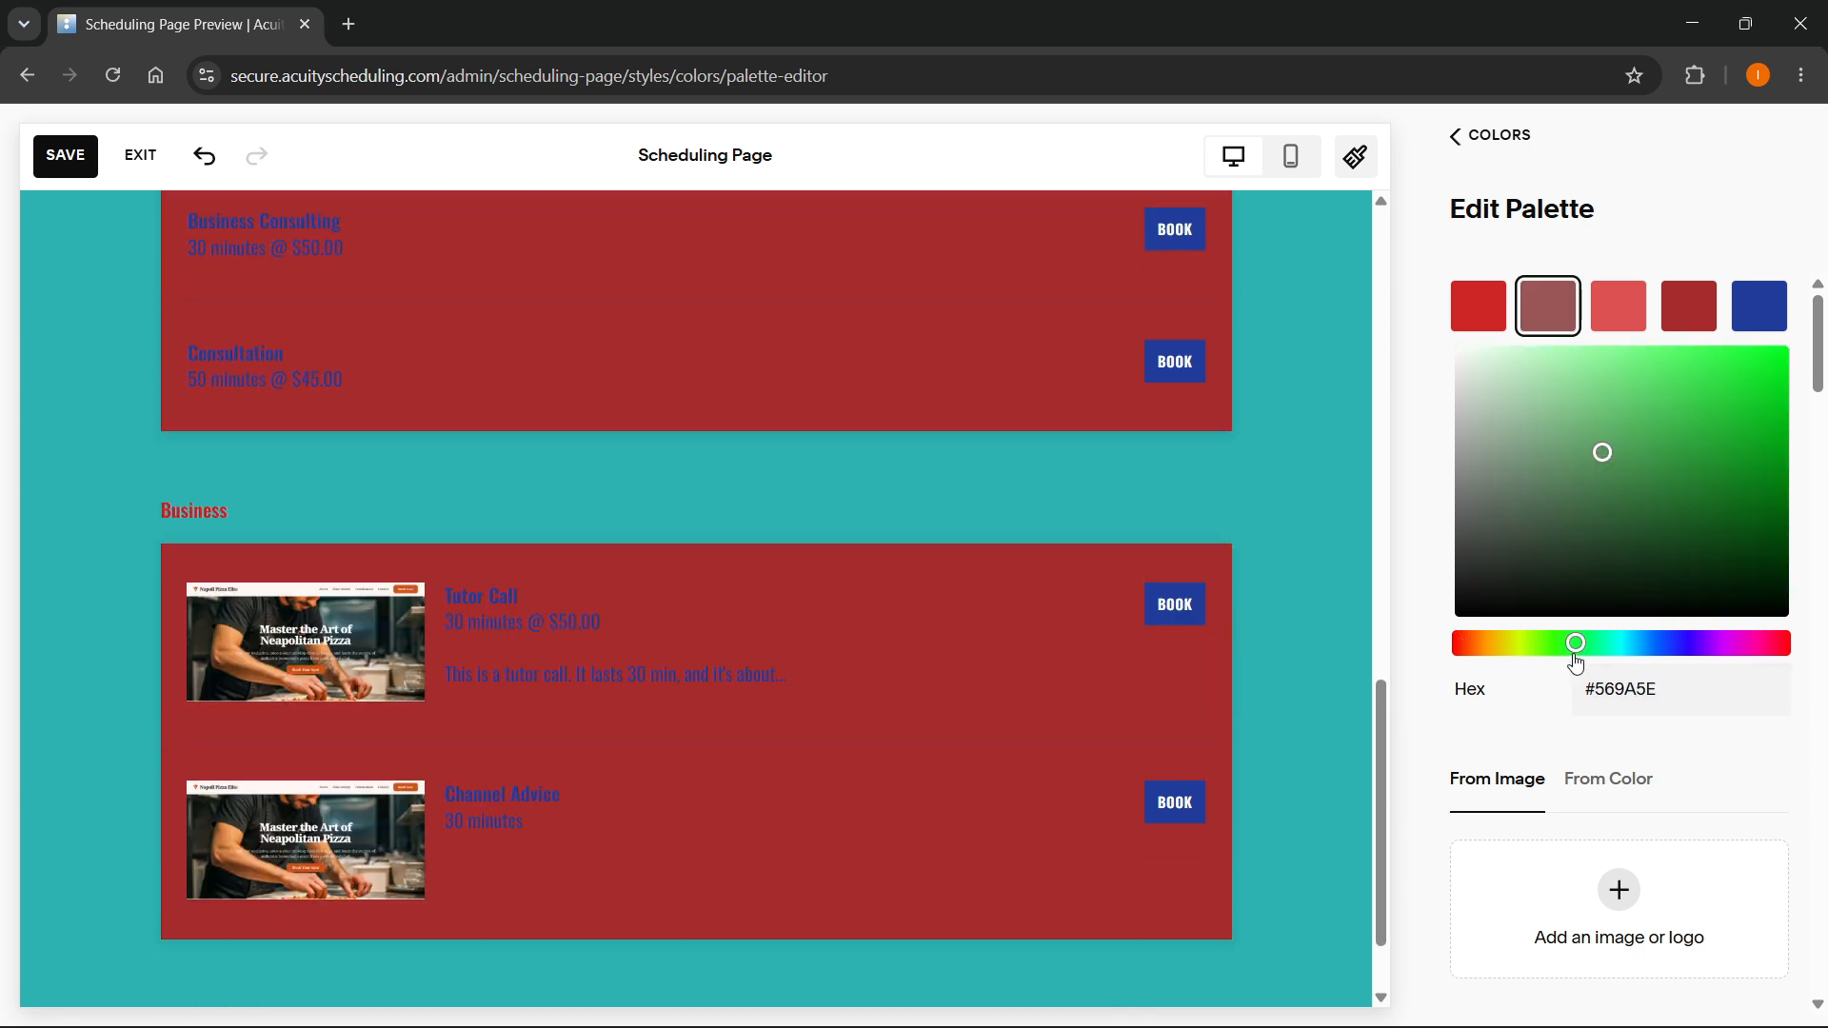
left_click(1532, 493)
- Try several shades for the third palette swatch and settle on light red #DA4848
left_click(1618, 306)
left_click(1648, 495)
left_click(1632, 573)
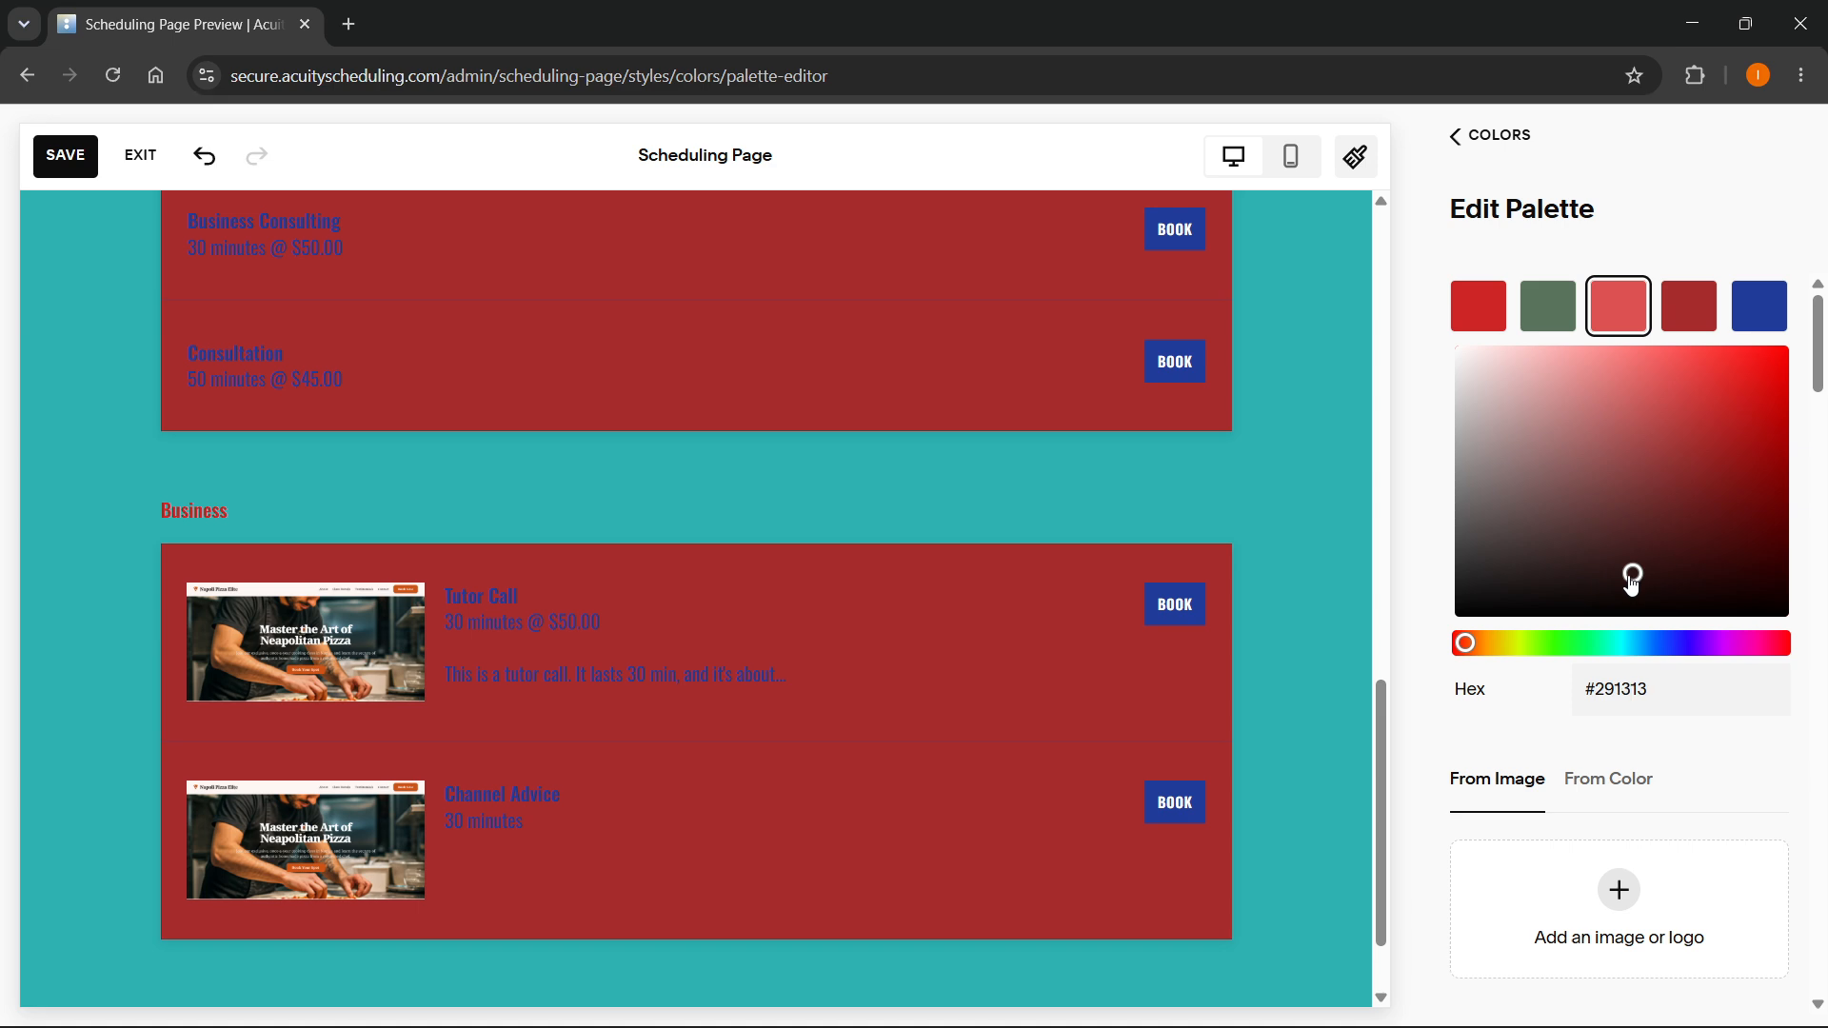
left_click(1515, 430)
scroll(1184, 552, "up", 4)
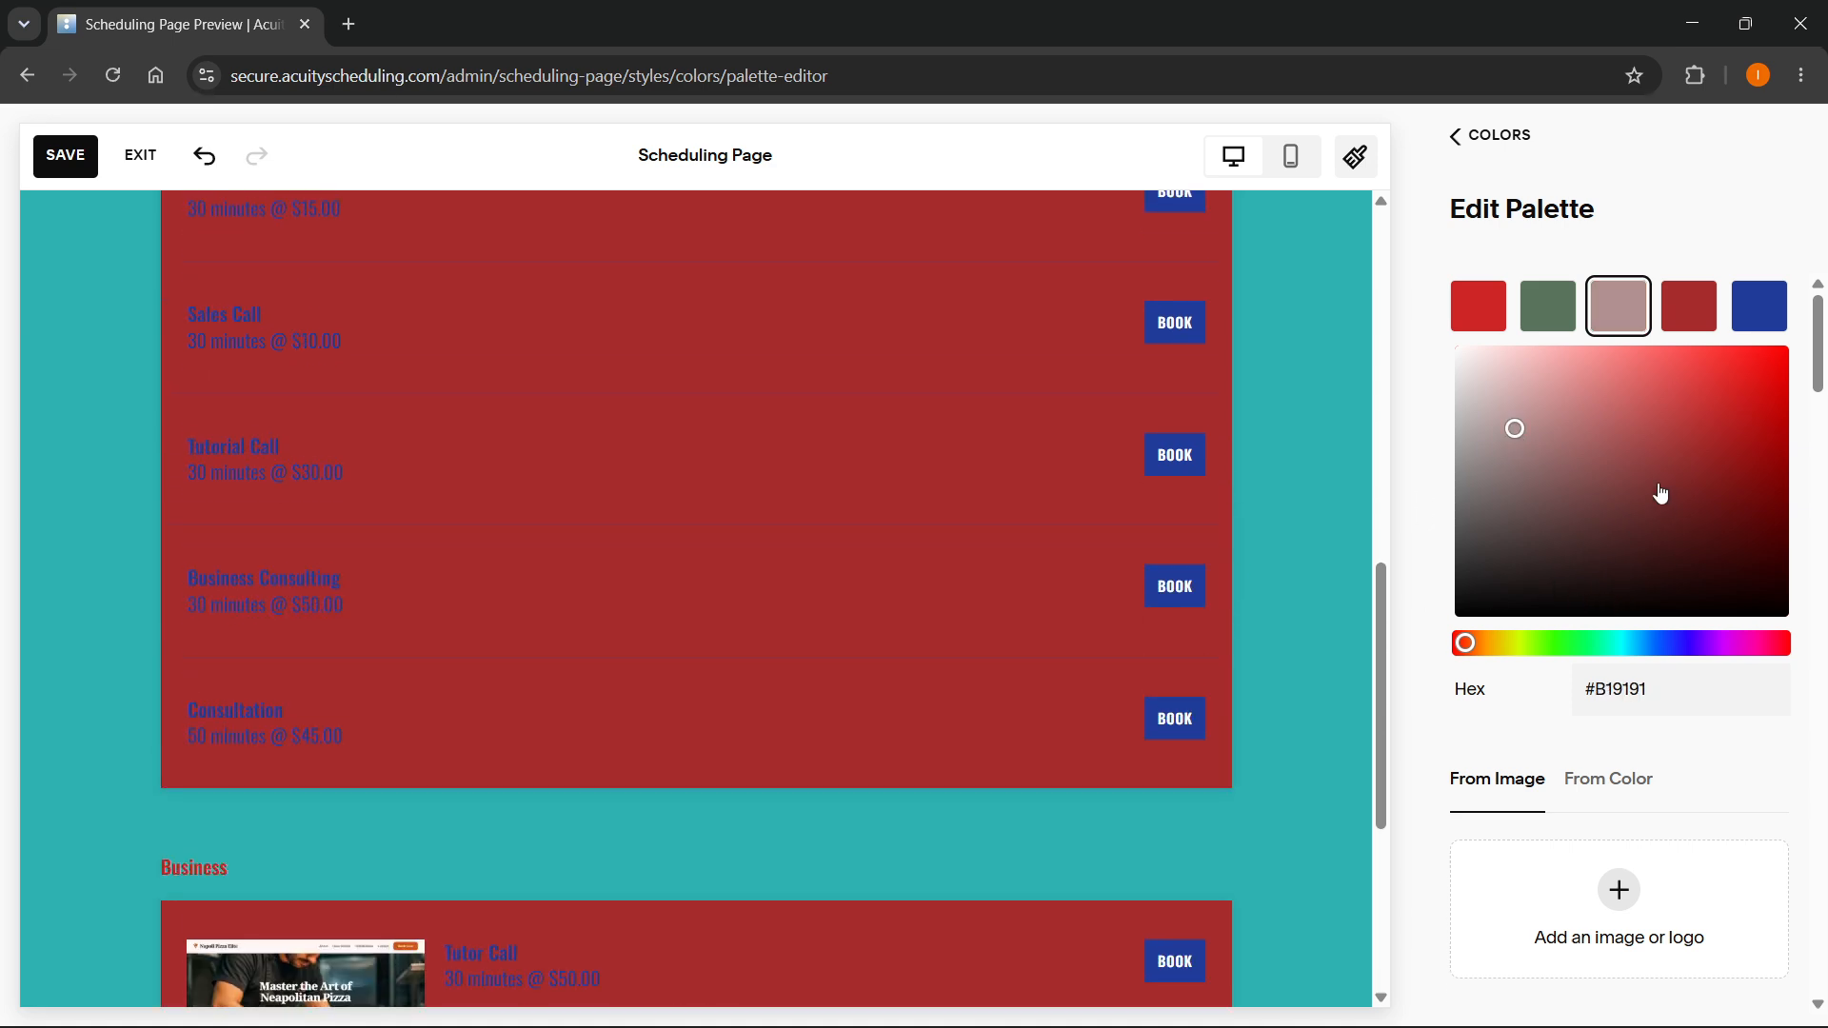
left_click(1661, 392)
left_click(1678, 385)
scroll(1150, 587, "up", 8)
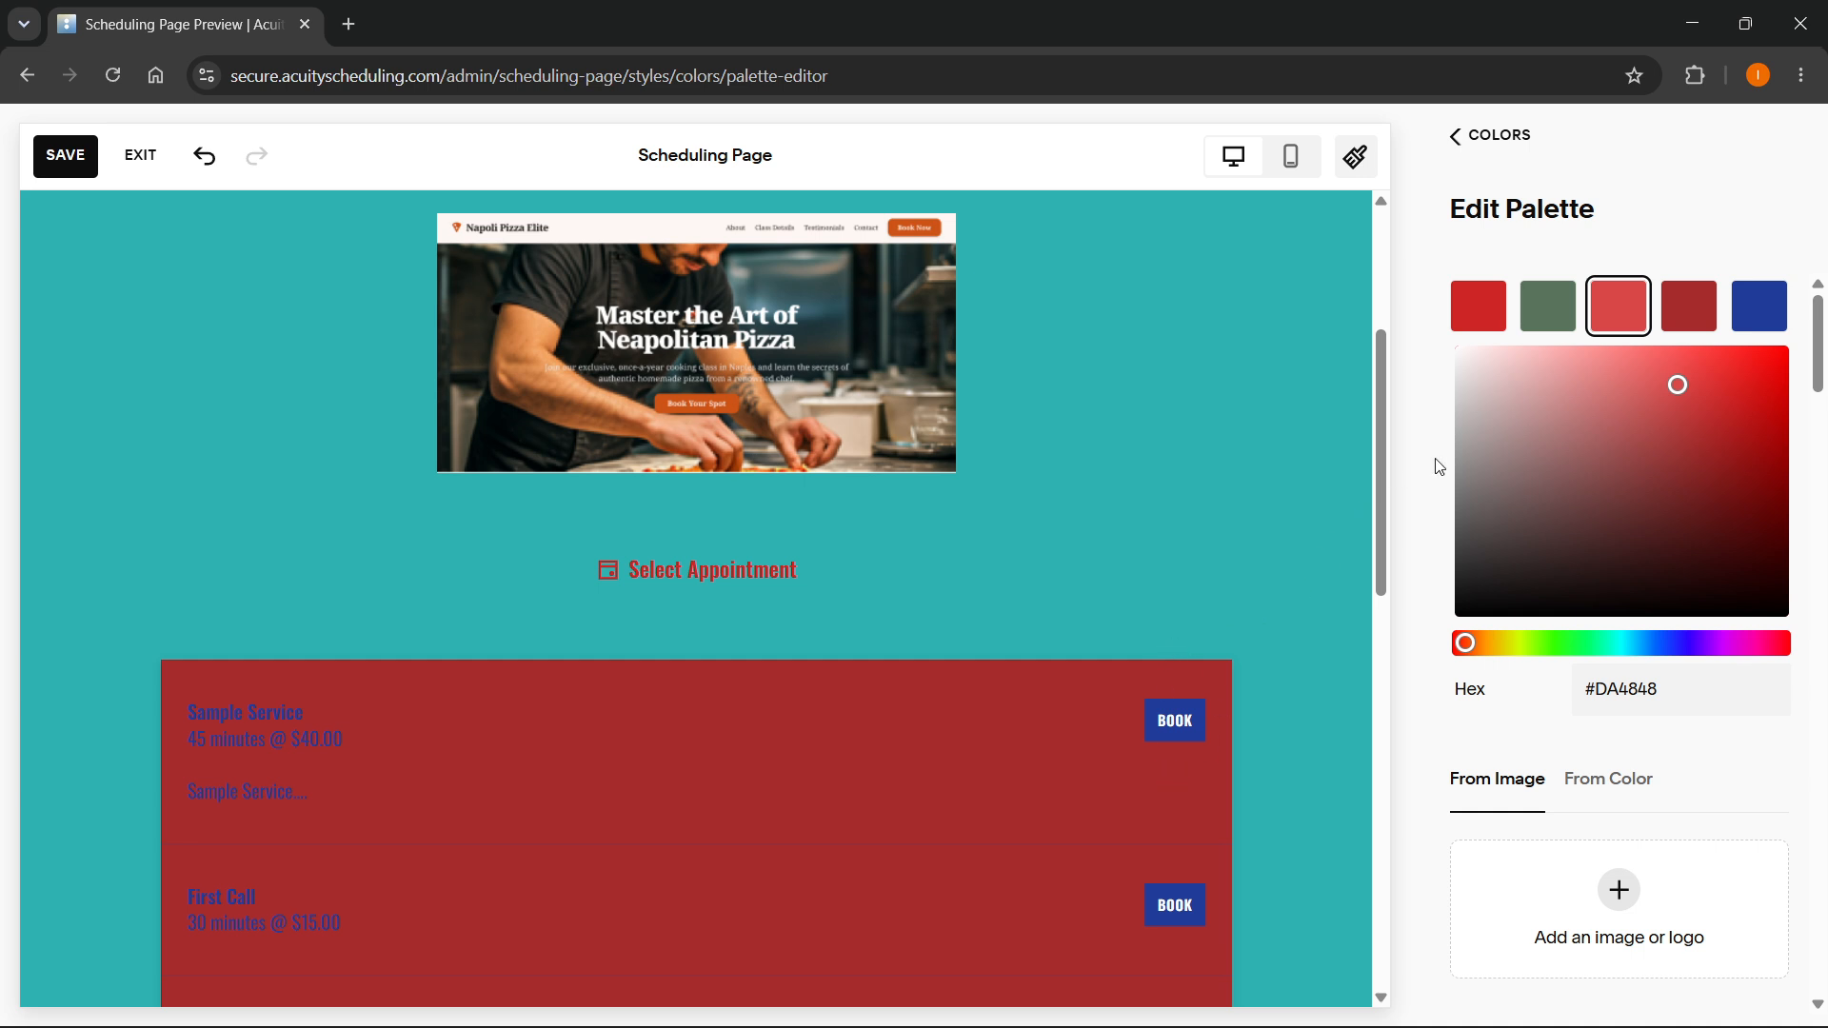
- Set the fourth palette swatch to dark brown #533939 and check the appointment list in the preview
left_click(1699, 319)
left_click(1557, 534)
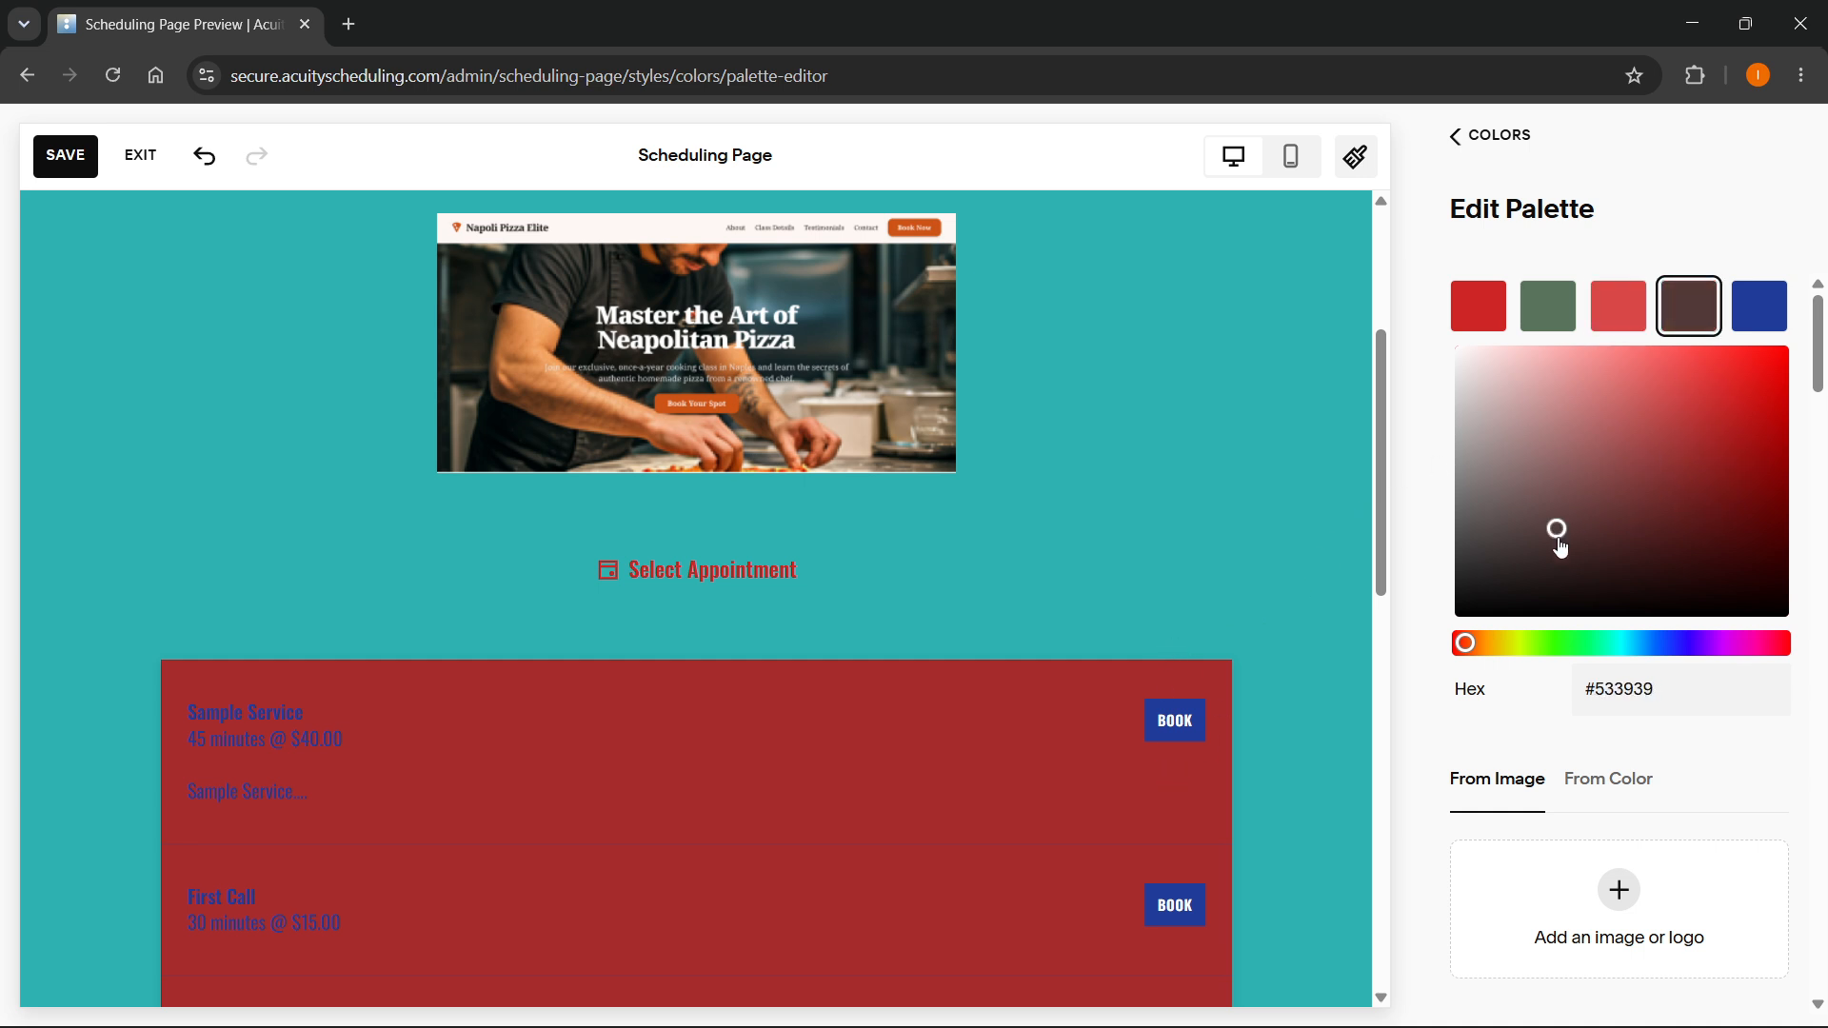
scroll(691, 781, "down", 8)
scroll(743, 555, "up", 5)
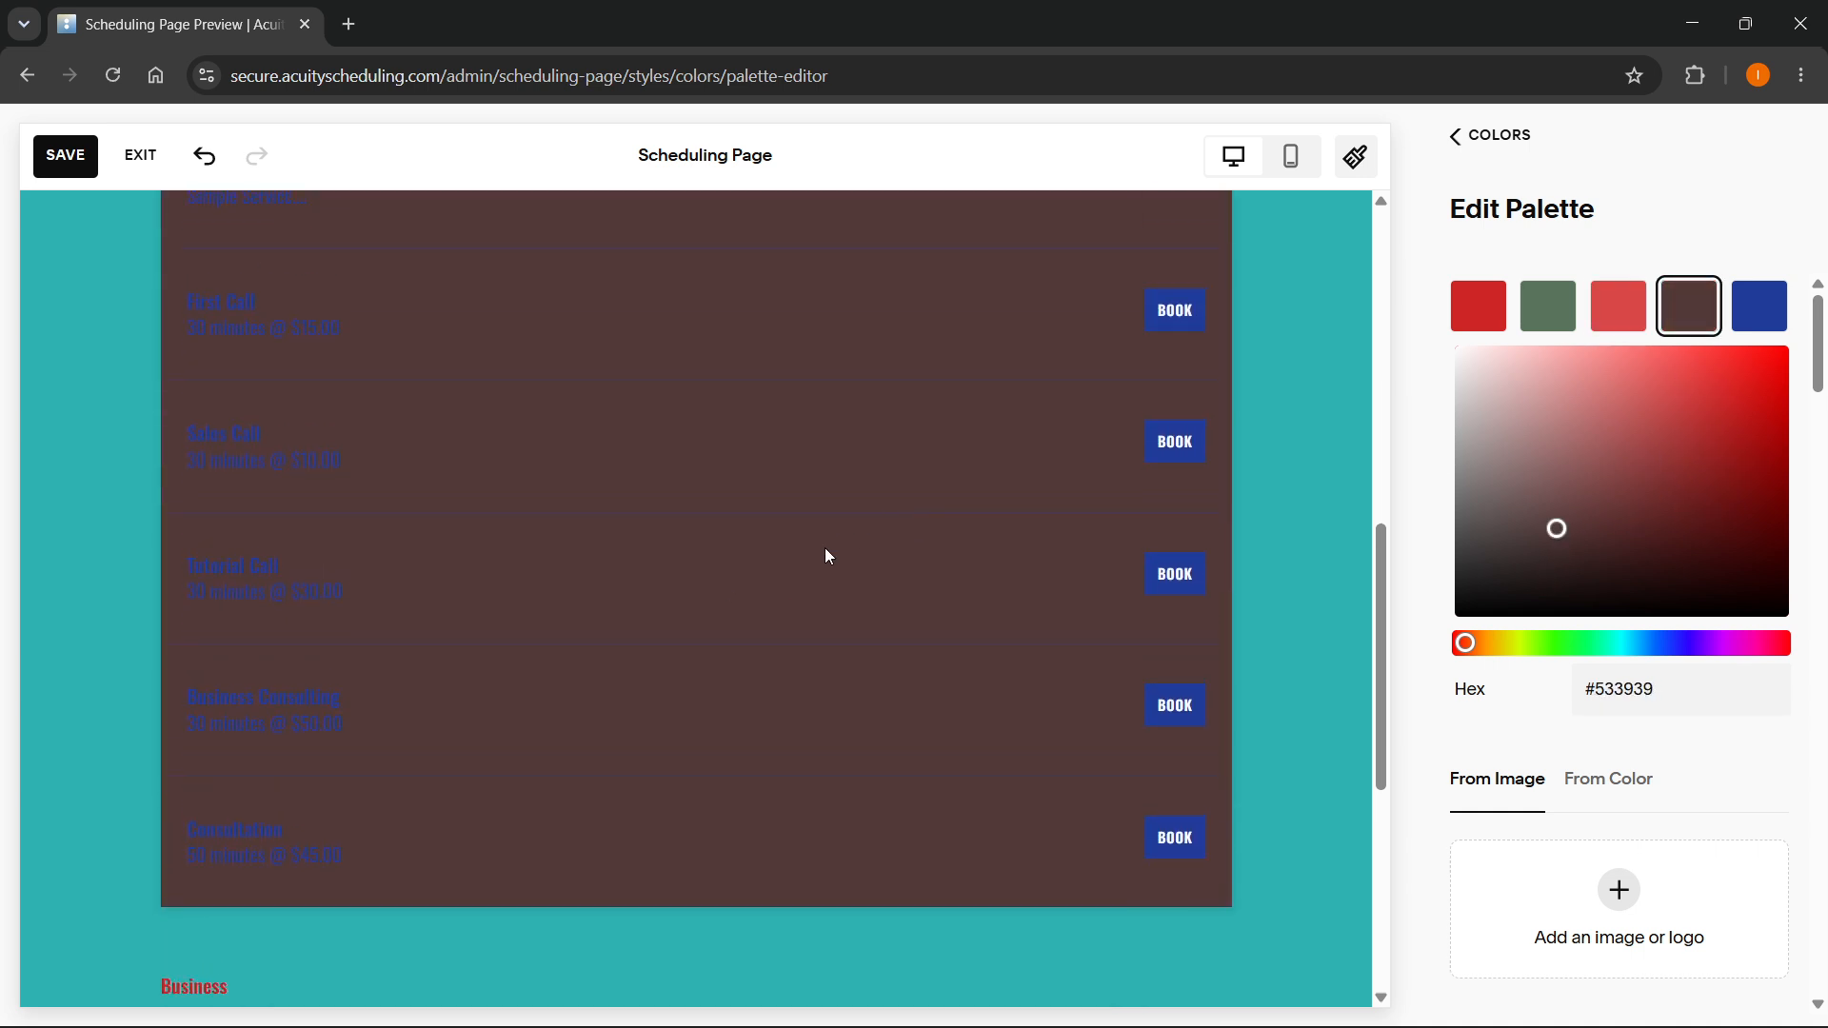
- Lighten the blue fifth palette swatch to #B4BFE8 and check the page preview
left_click(1763, 319)
left_click(1561, 393)
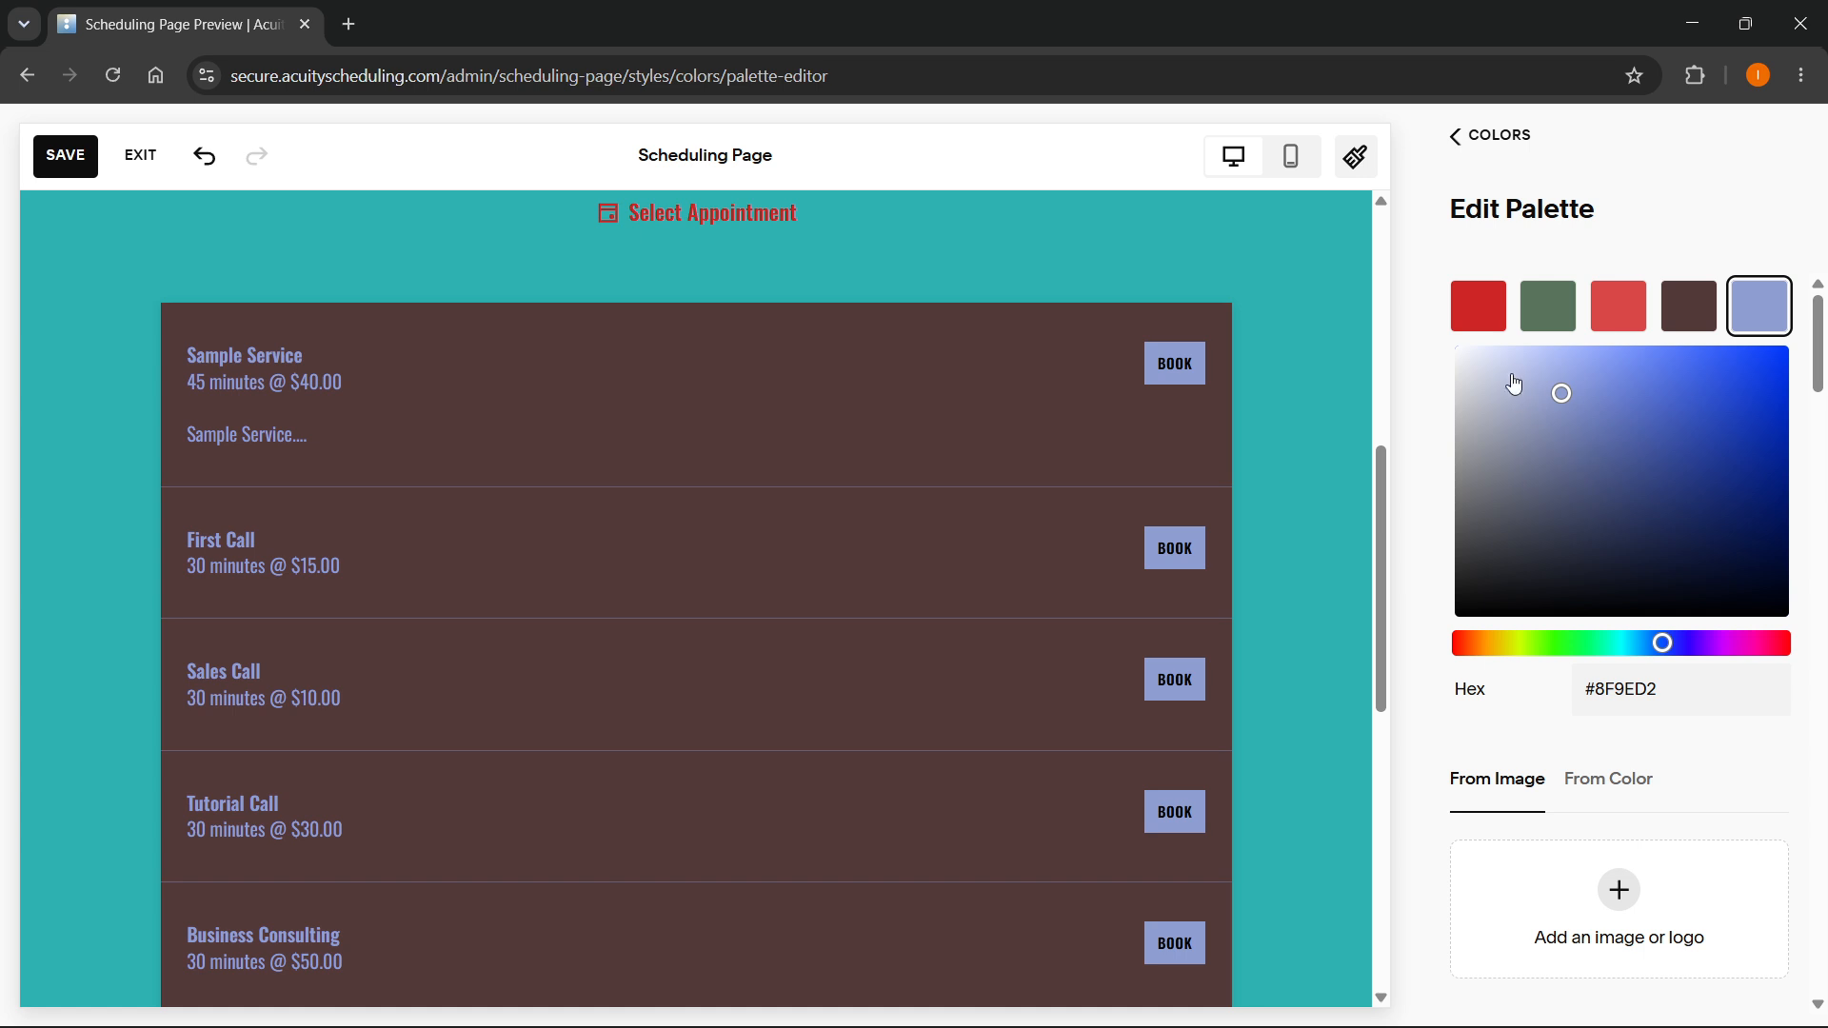
left_click(1529, 372)
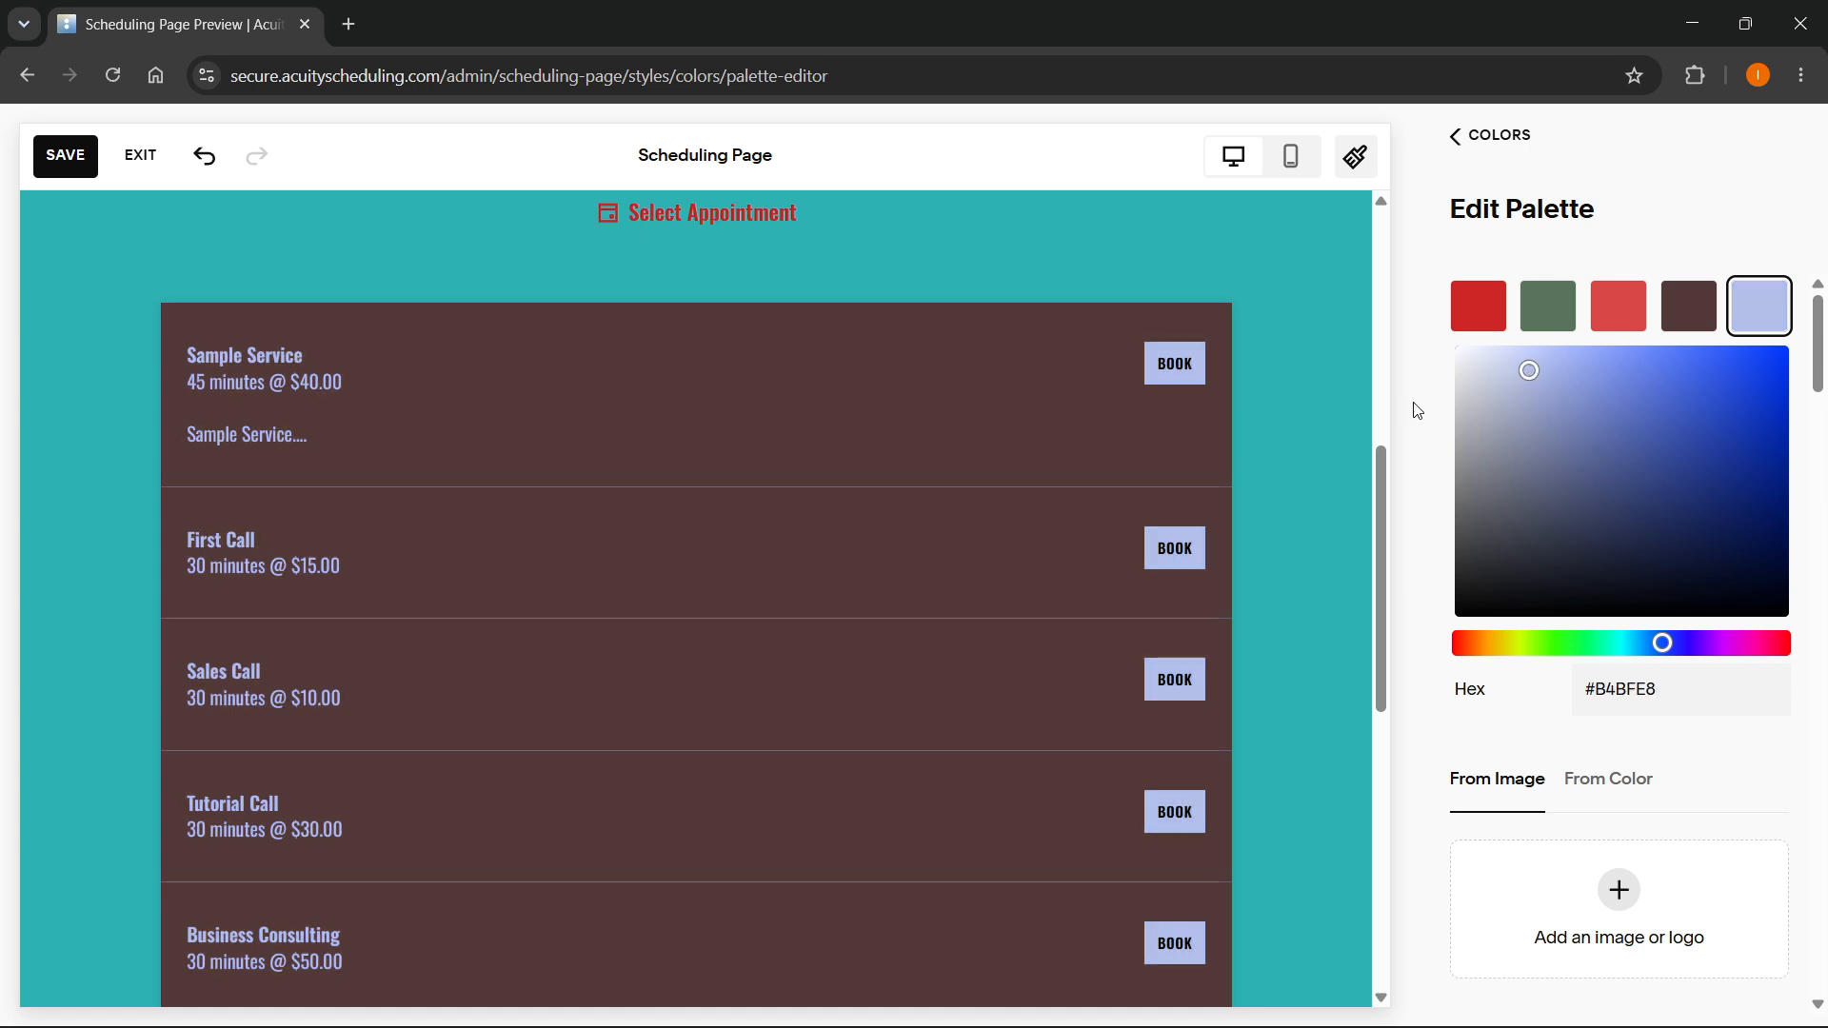
scroll(943, 505, "up", 5)
scroll(1619, 665, "down", 4)
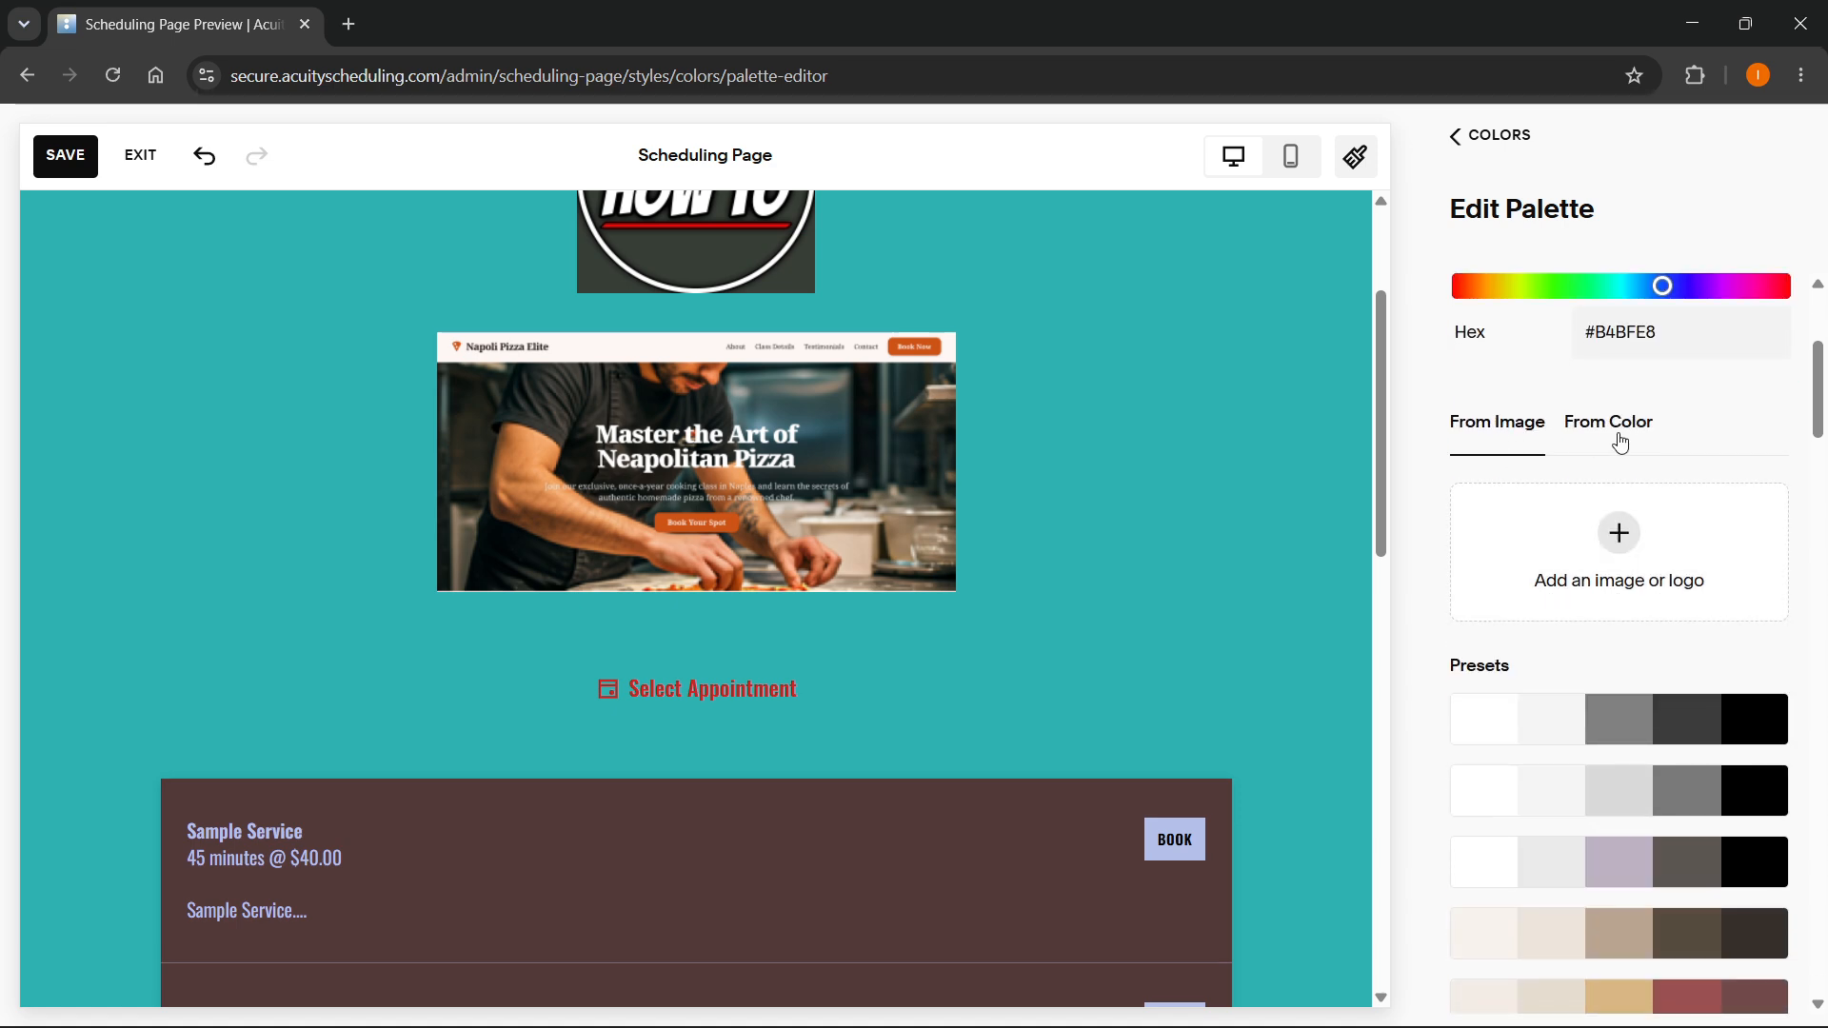
- Try the first and then the second grayscale preset palette on the scheduling page
scroll(1616, 449, "down", 2)
left_click(1596, 596)
scroll(1608, 581, "down", 1)
left_click(1608, 575)
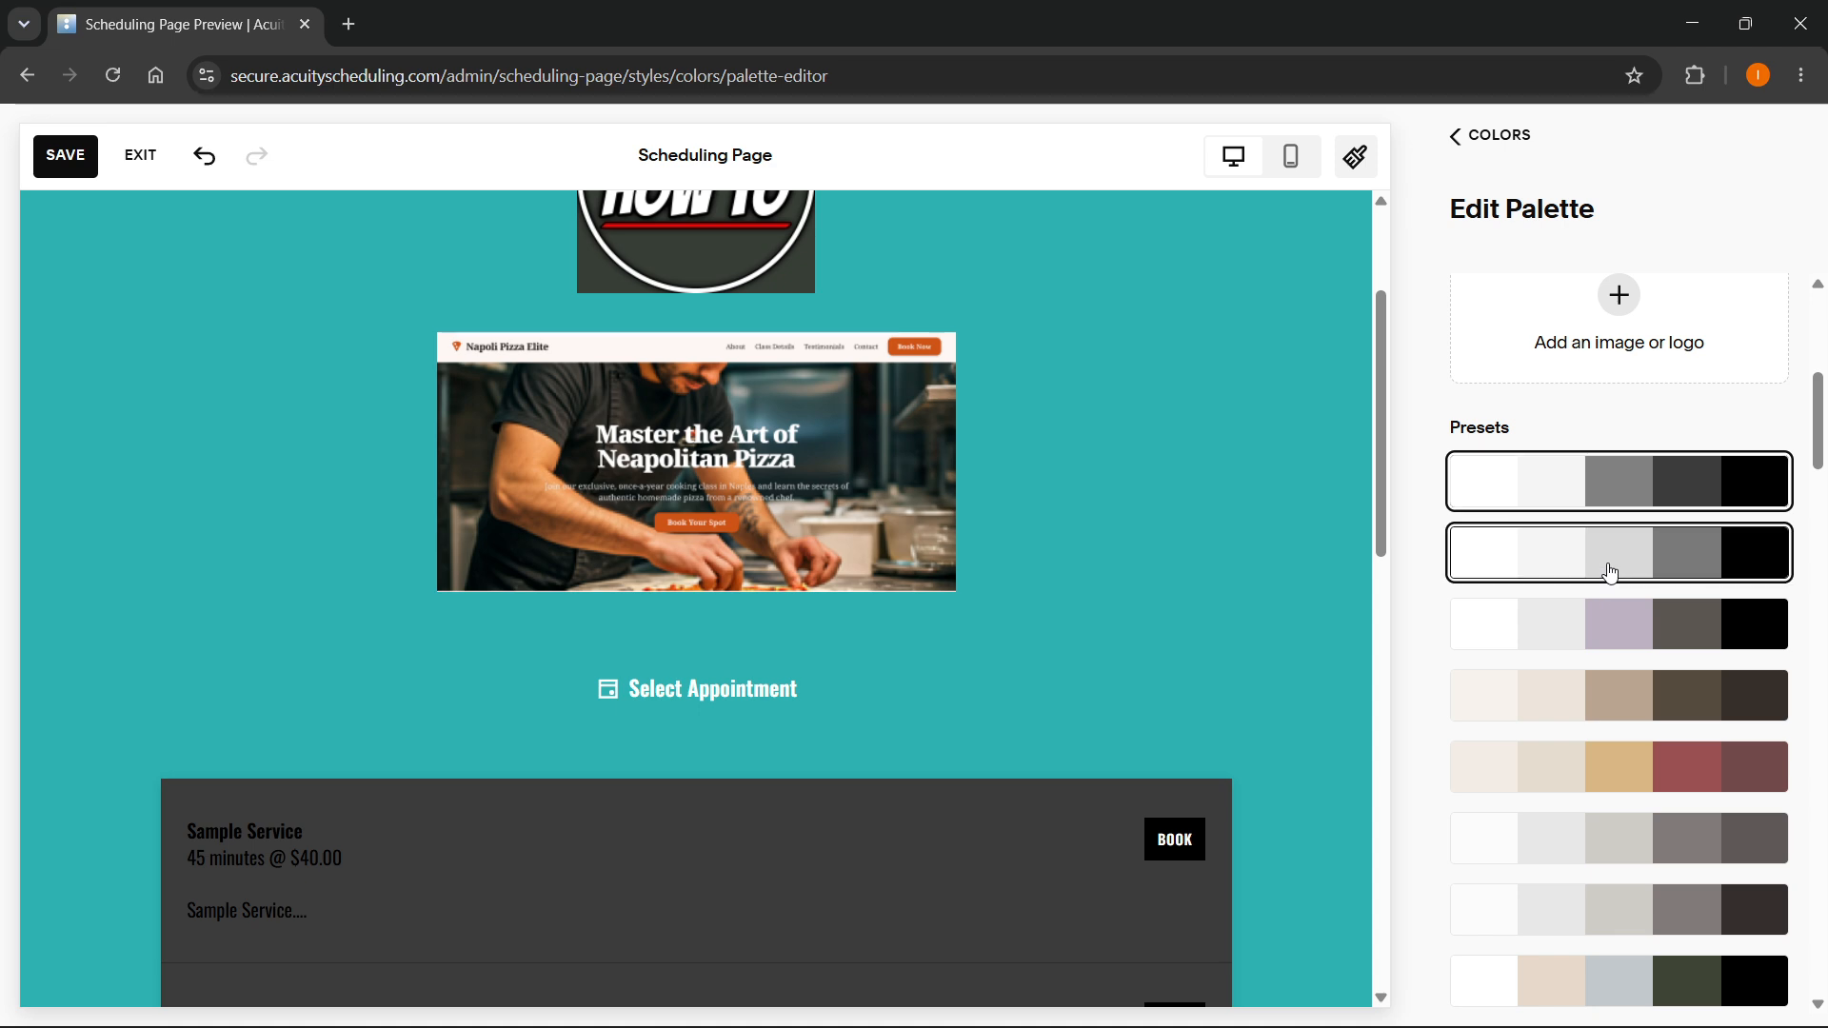
scroll(1603, 603, "down", 1)
scroll(1213, 655, "down", 6)
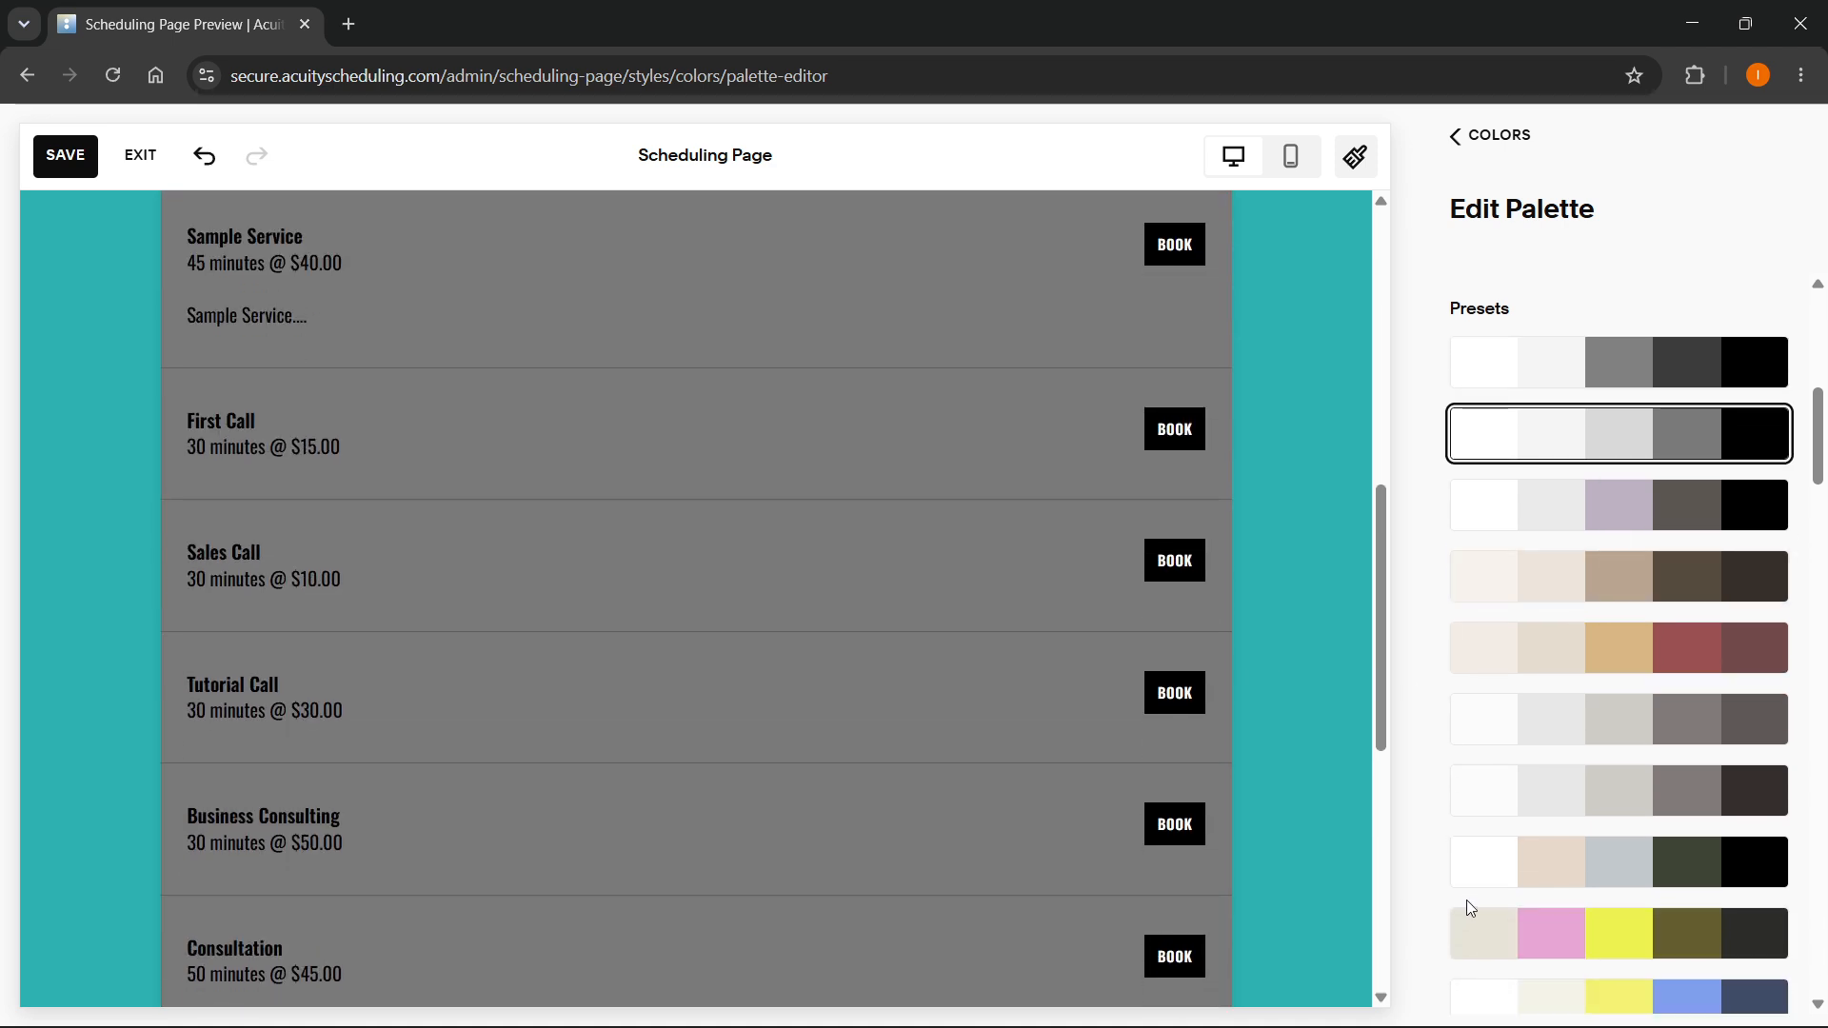
- Try the pink, yellow and olive preset palette, then apply the white, beige, blue-grey, dark green and black preset
left_click(1492, 932)
scroll(1554, 724, "up", 3)
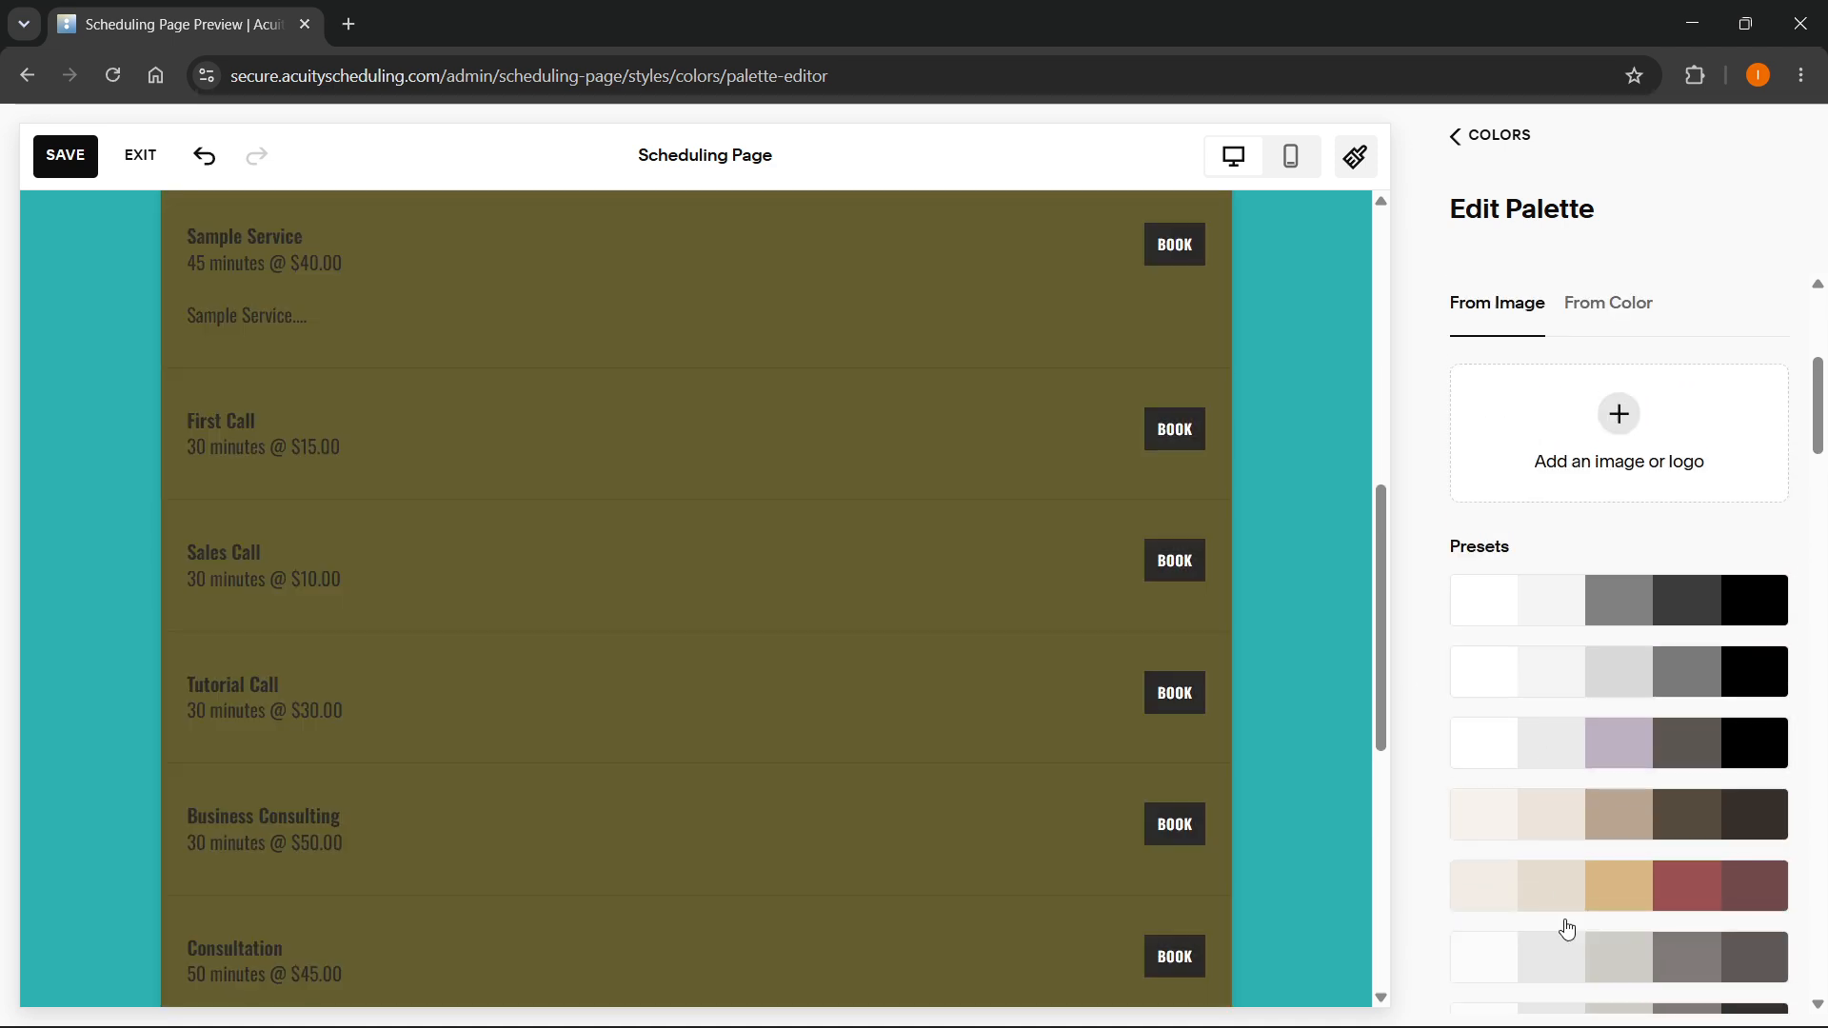
scroll(1566, 914, "down", 5)
left_click(1618, 562)
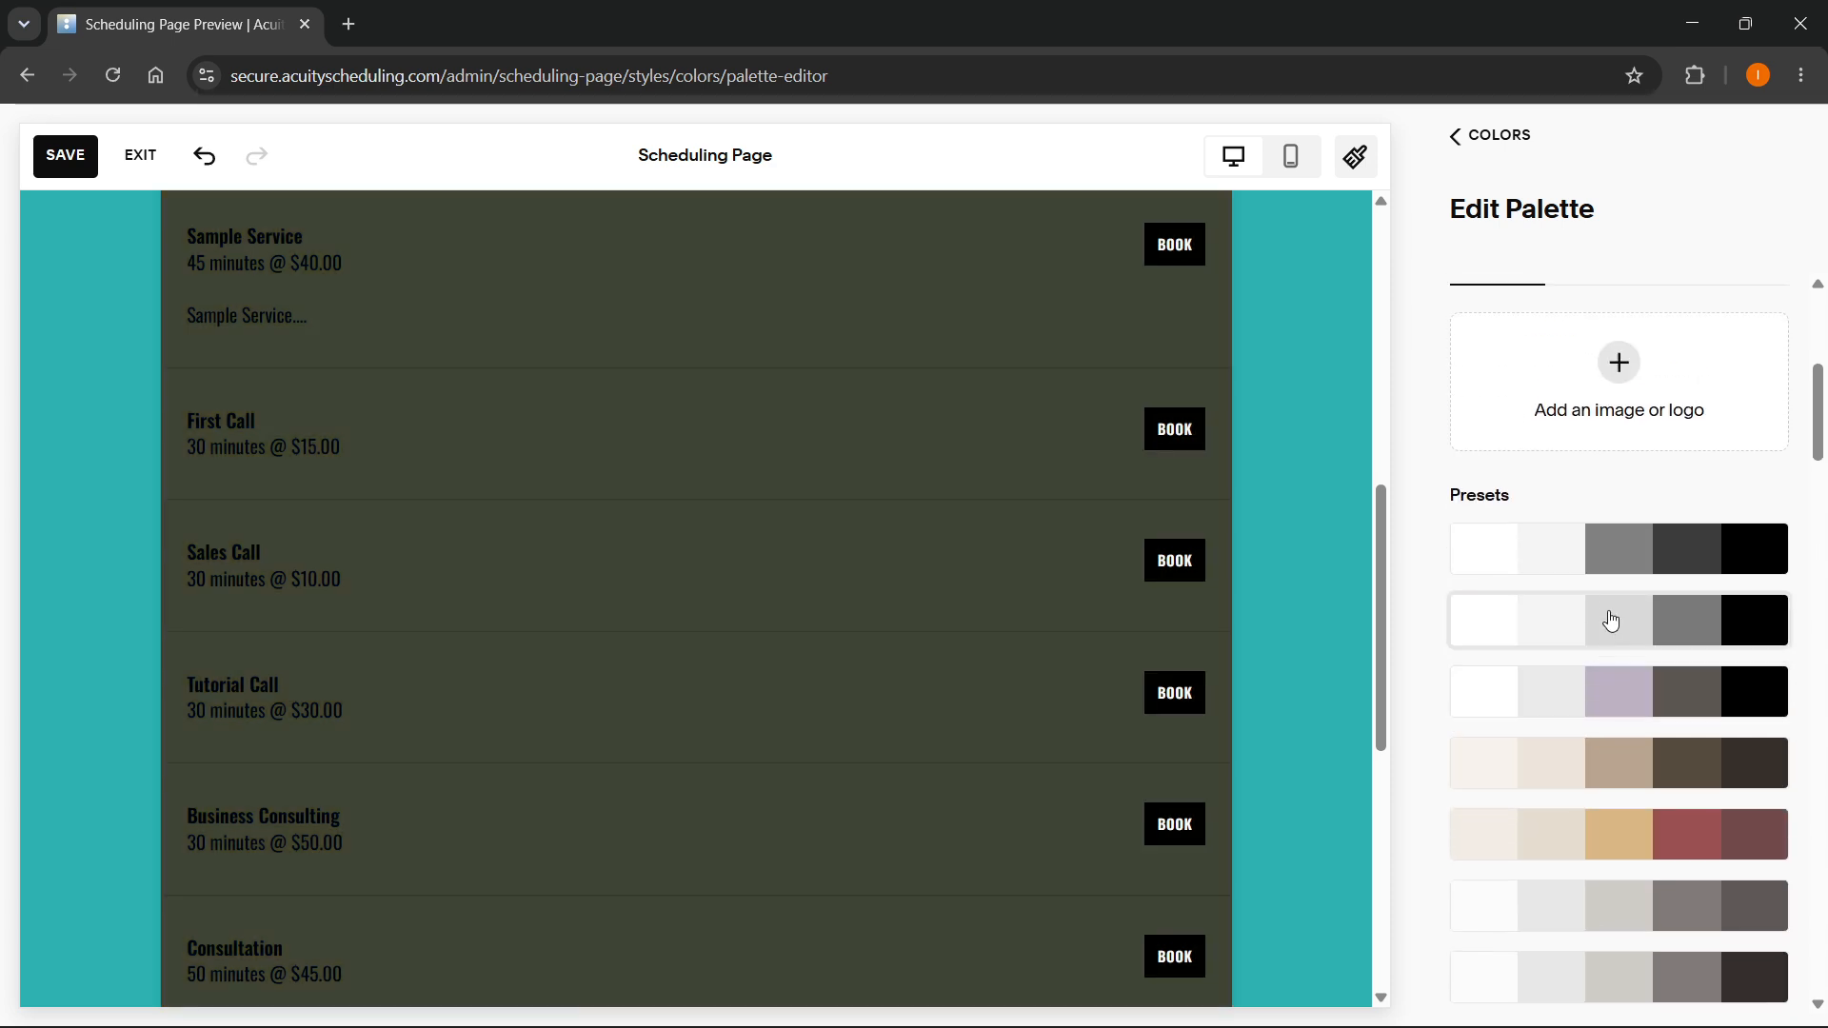
- Apply the preset palette of off-white, light greys, taupe and near-black #342E2E, and check the page preview
scroll(1619, 571, "down", 4)
left_click(1620, 559)
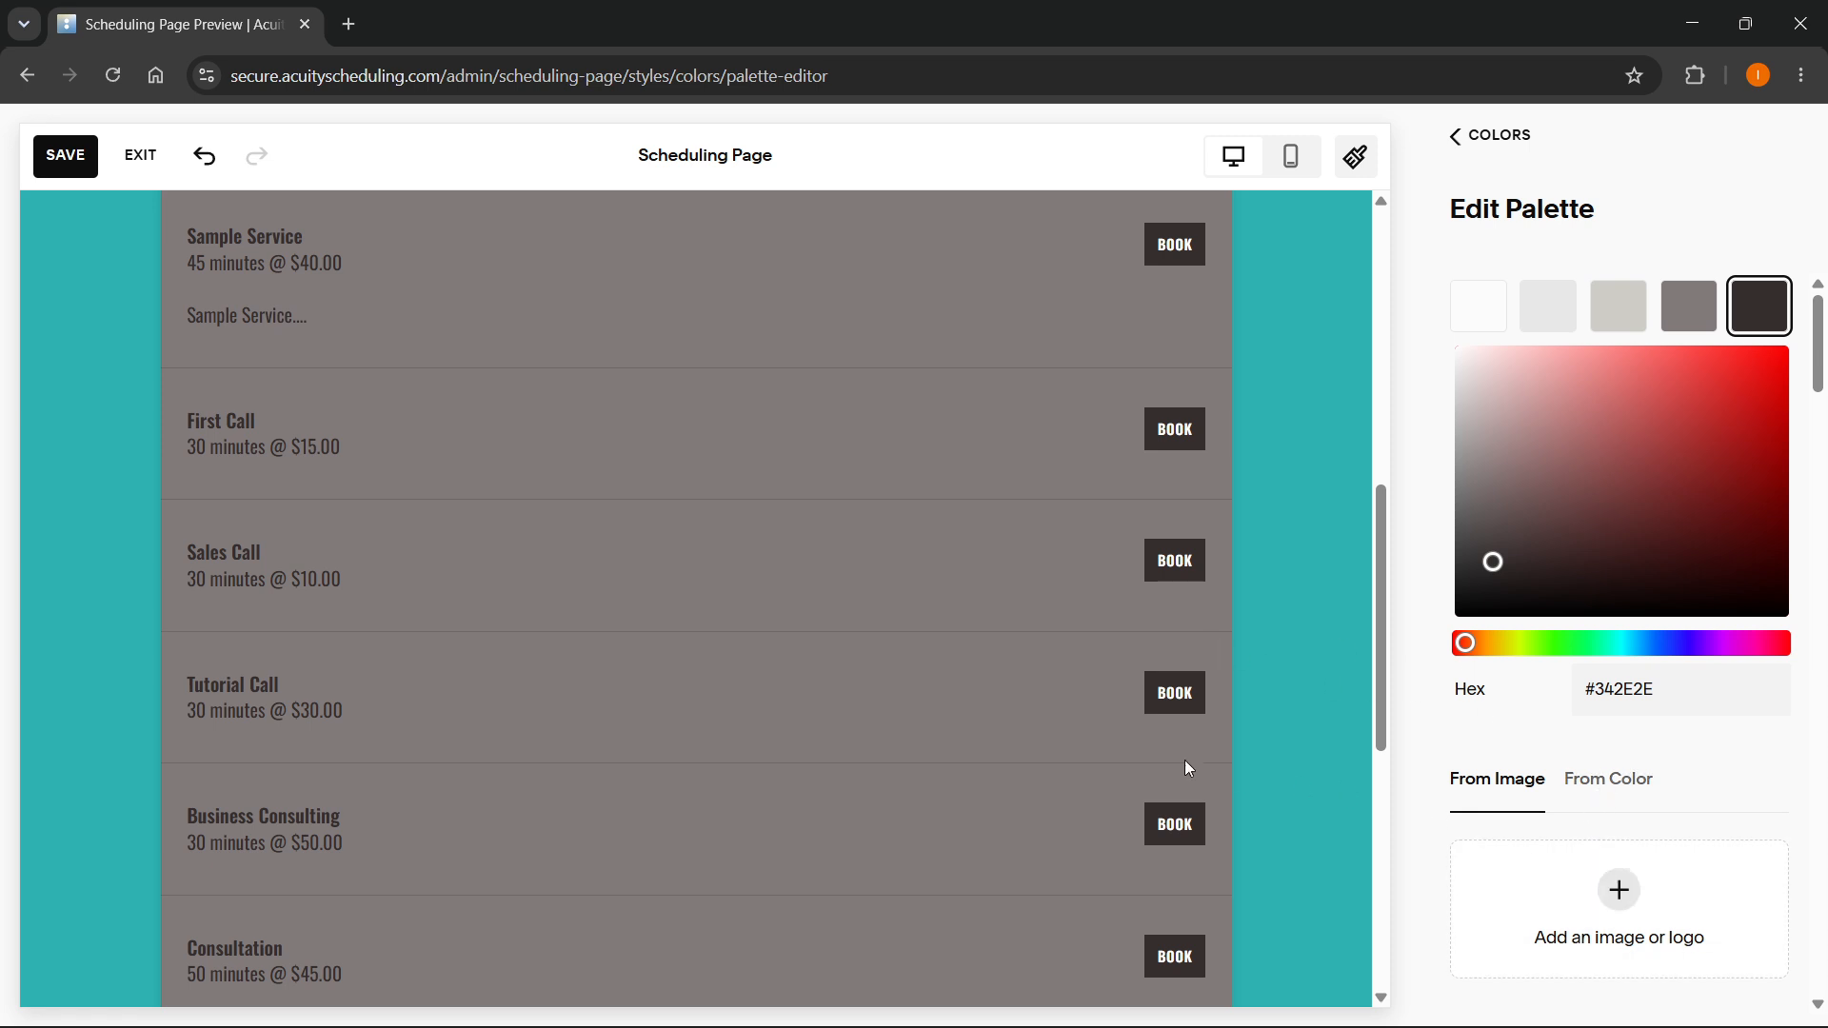
scroll(1184, 760, "up", 7)
scroll(1133, 652, "up", 2)
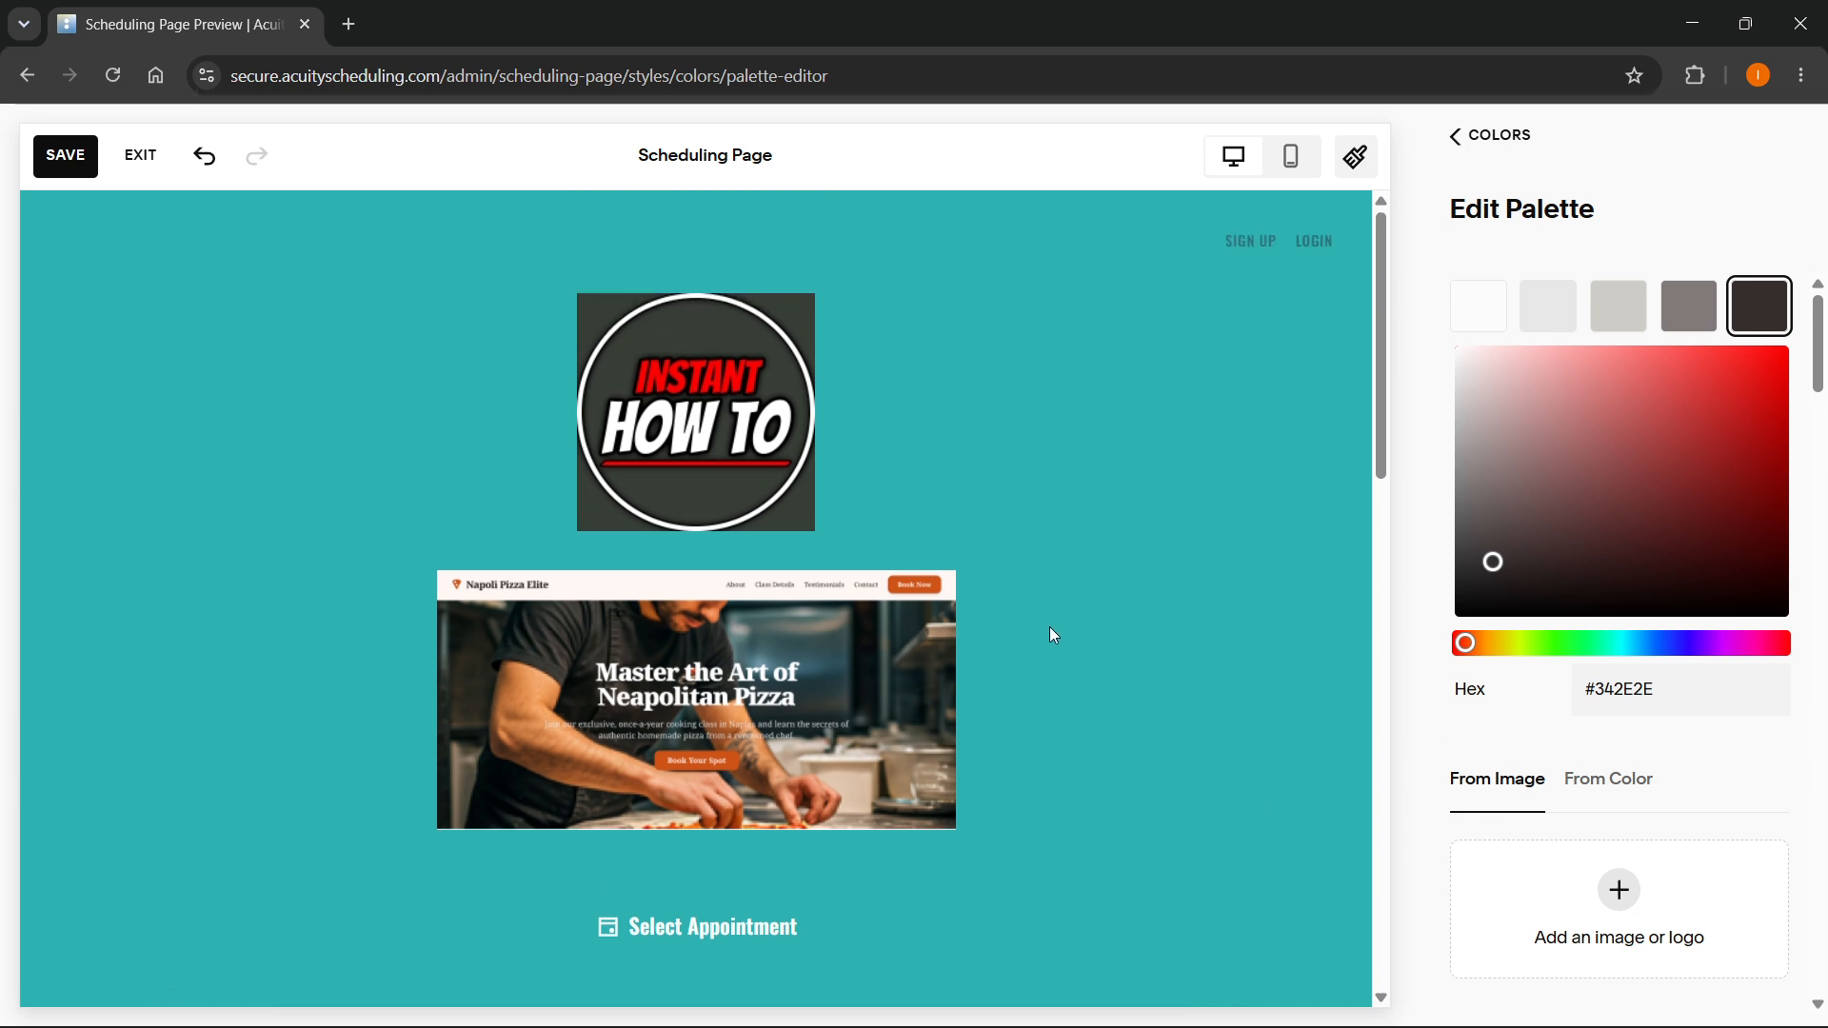
- Among the palettes generated from color, try Complementary, apply Monochrome and return to the Colors overview
left_click(1587, 781)
scroll(1608, 755, "down", 7)
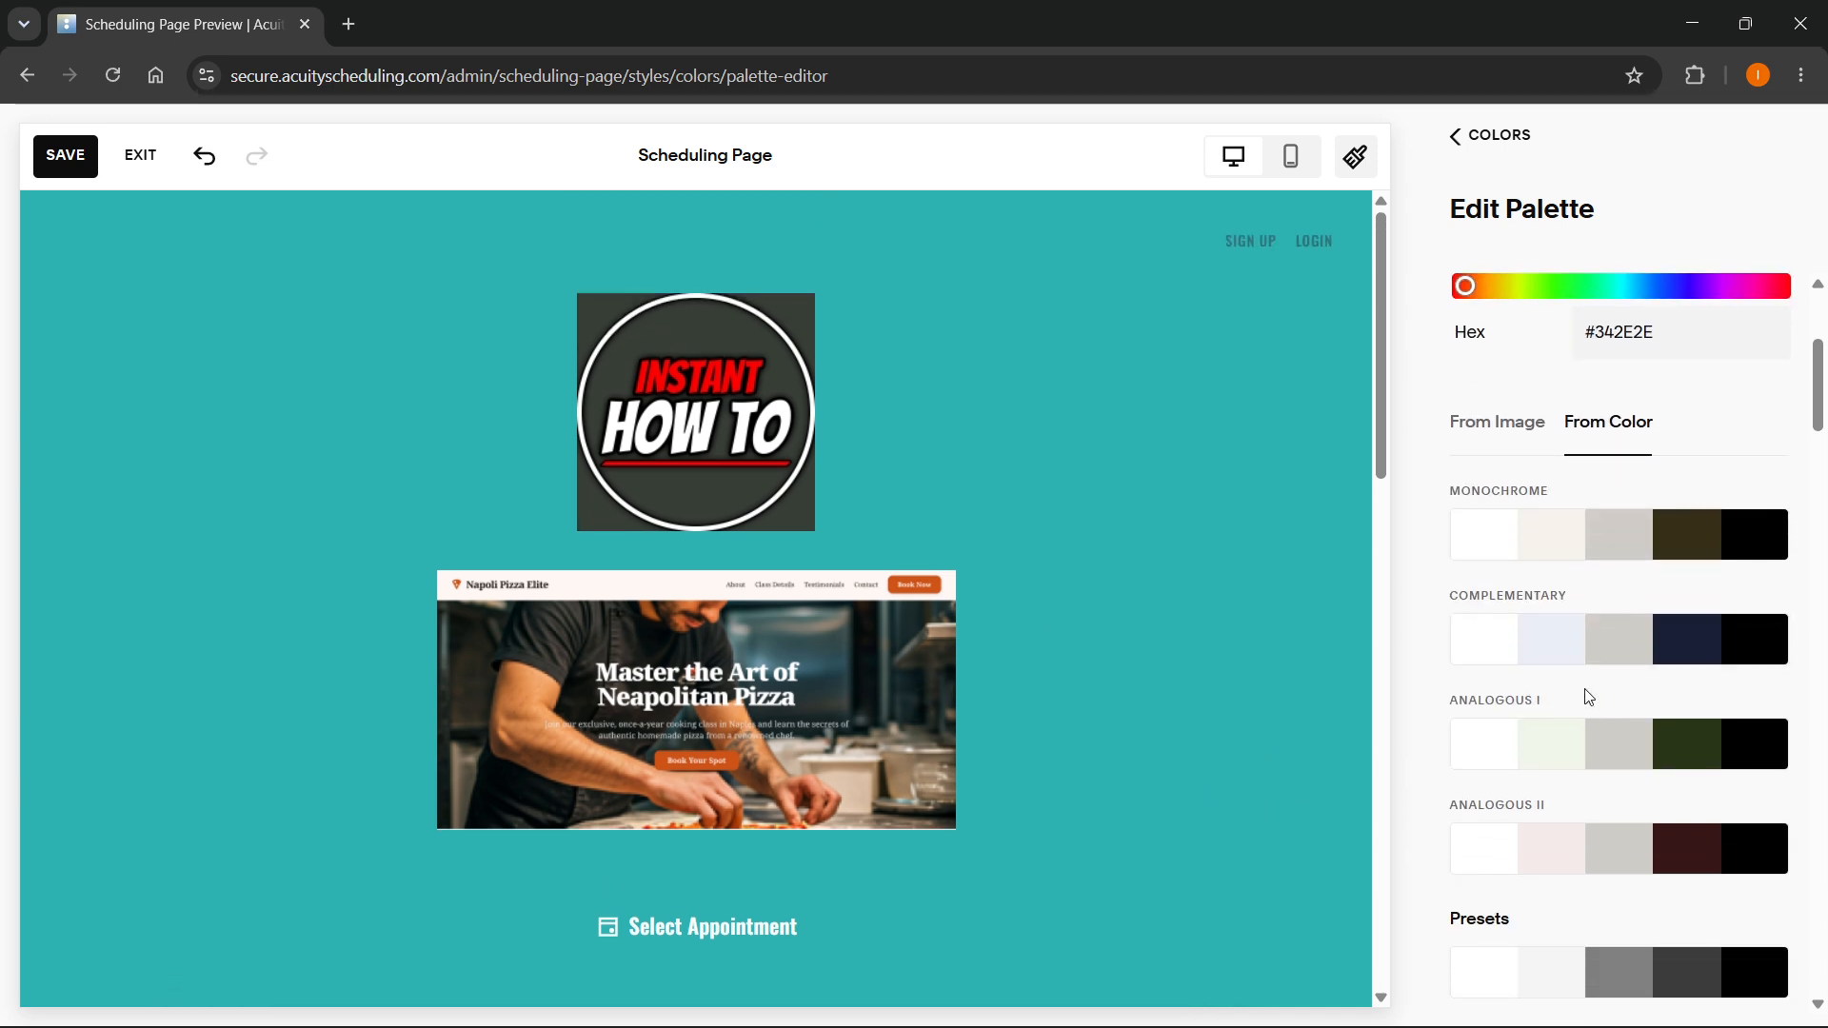
scroll(1581, 685, "up", 4)
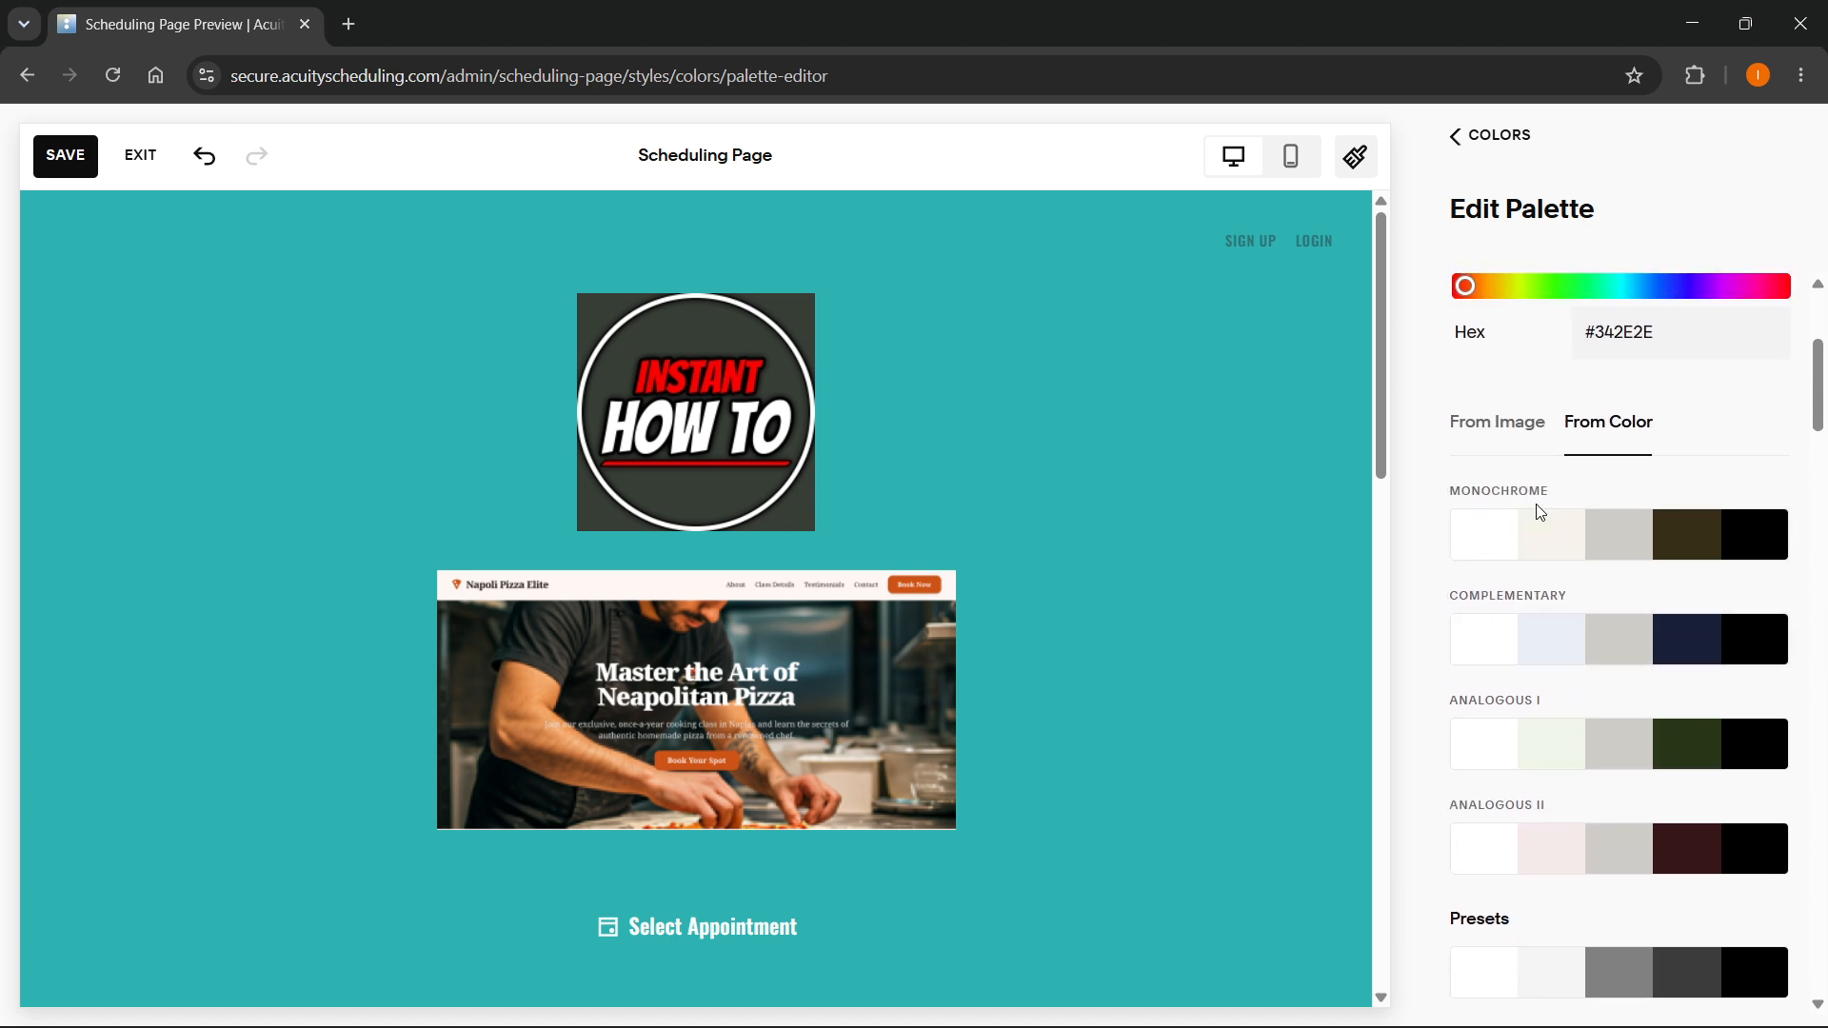
left_click(1538, 640)
scroll(1339, 562, "down", 3)
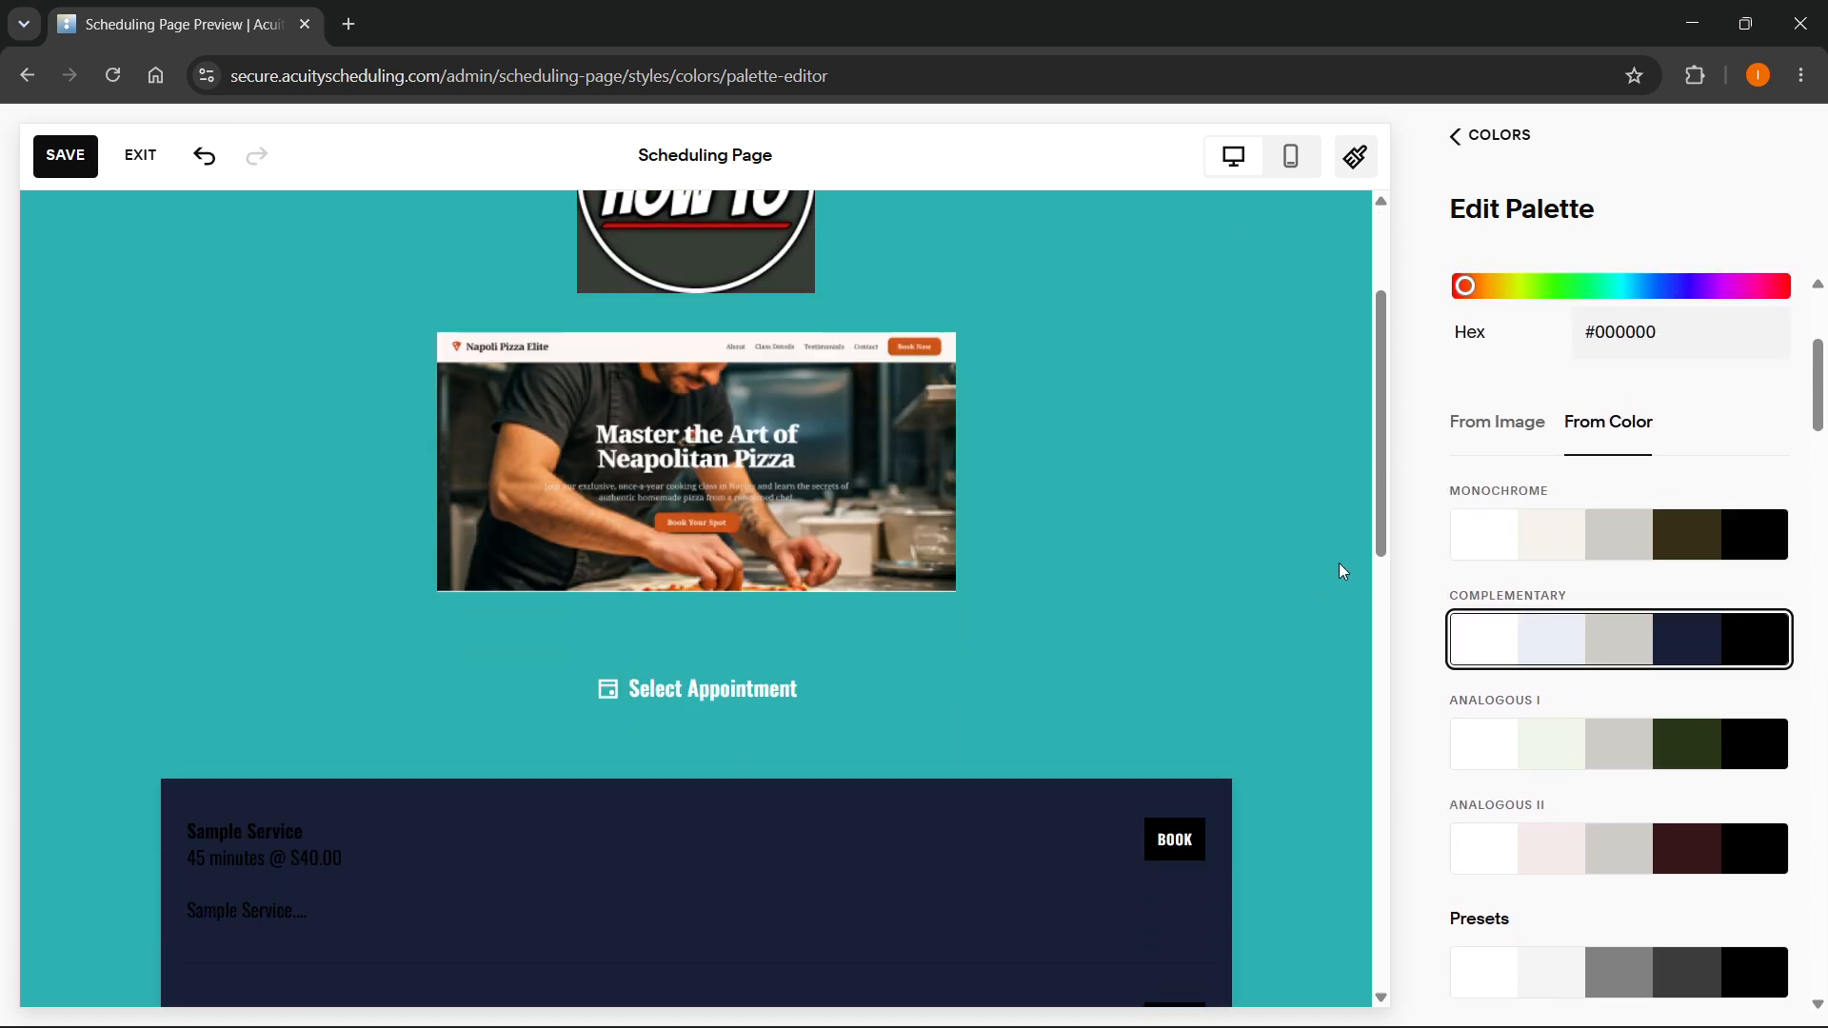
left_click(1531, 525)
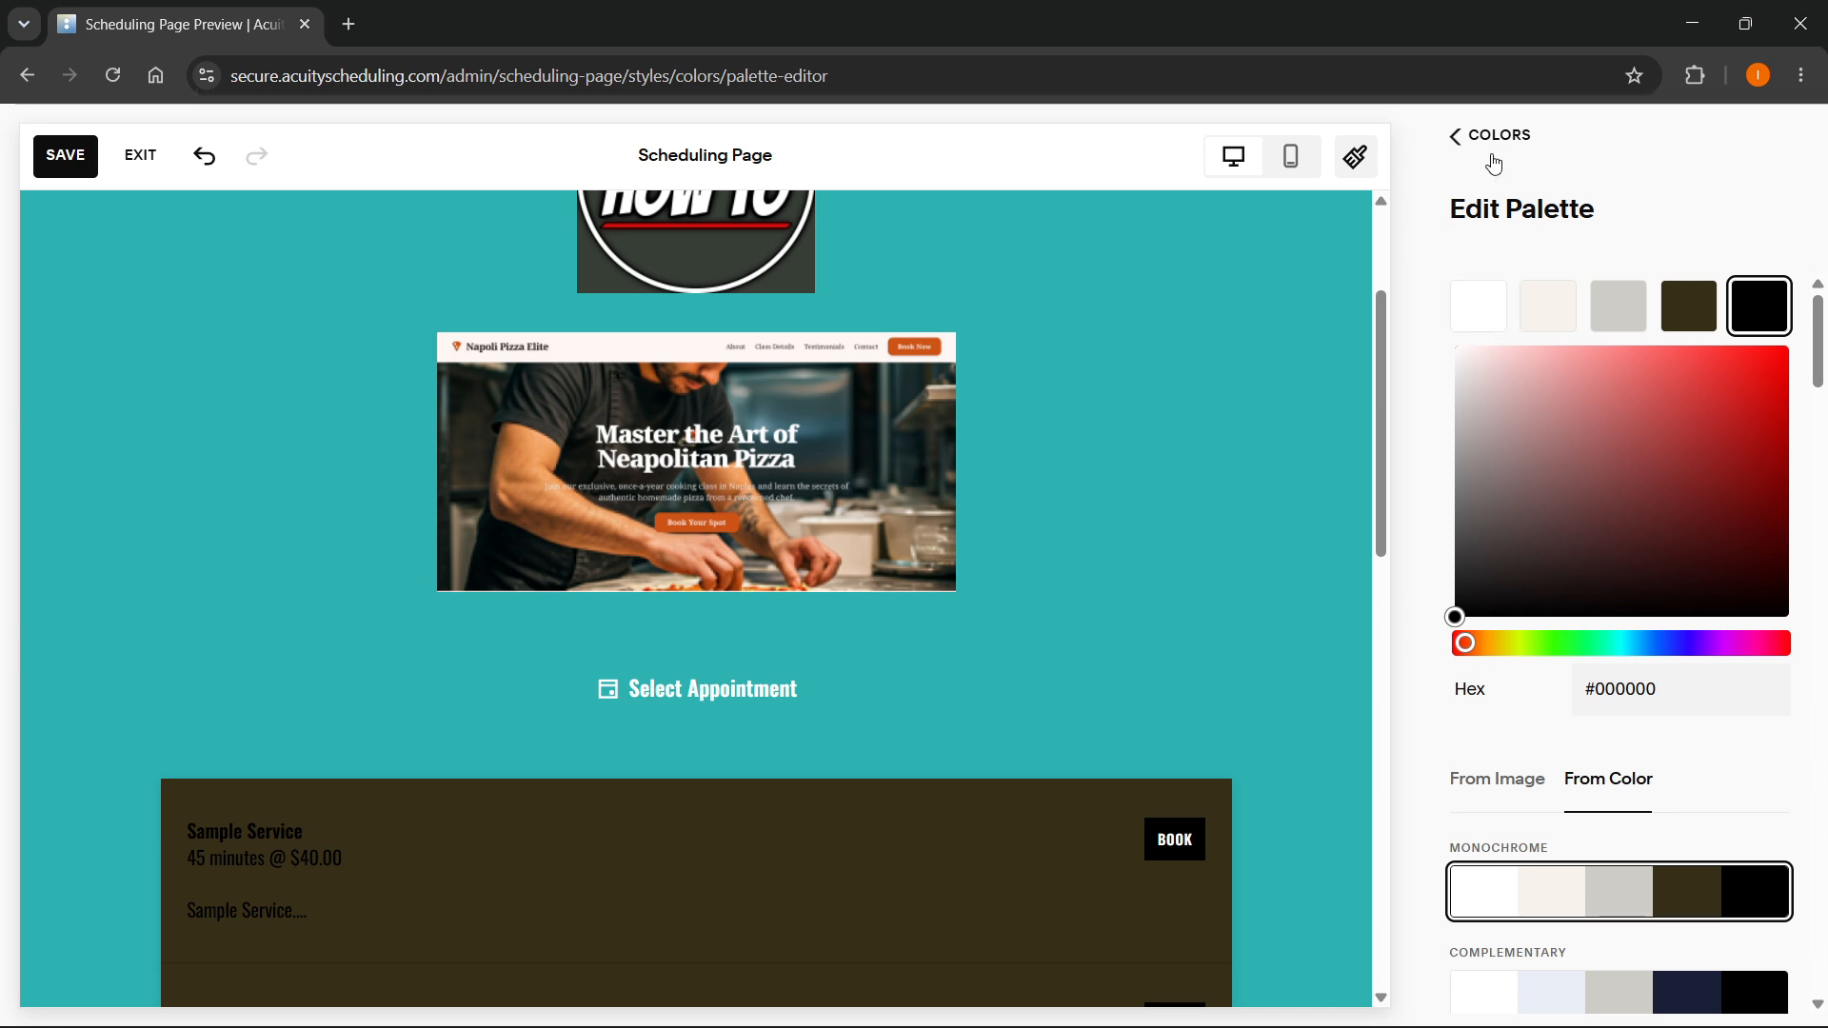
left_click(1473, 142)
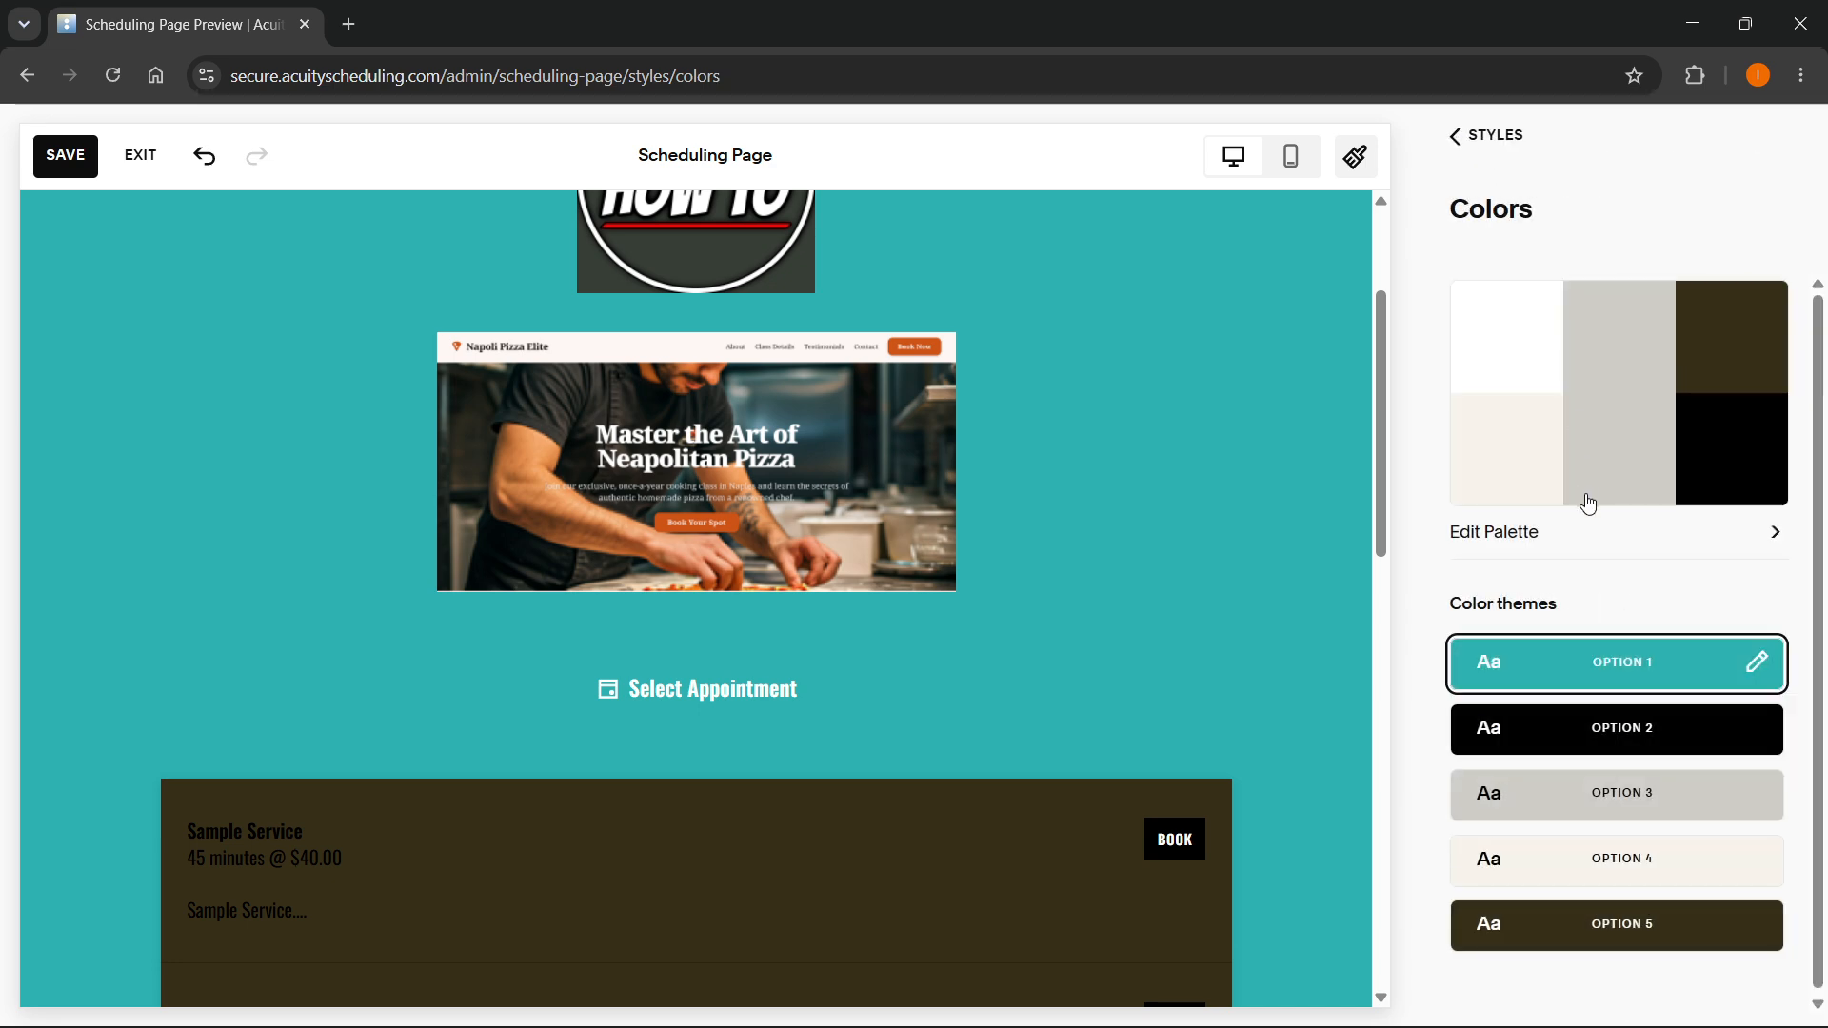
- Apply the Option 3 color theme to the scheduling page and check it in the preview
scroll(786, 560, "down", 3)
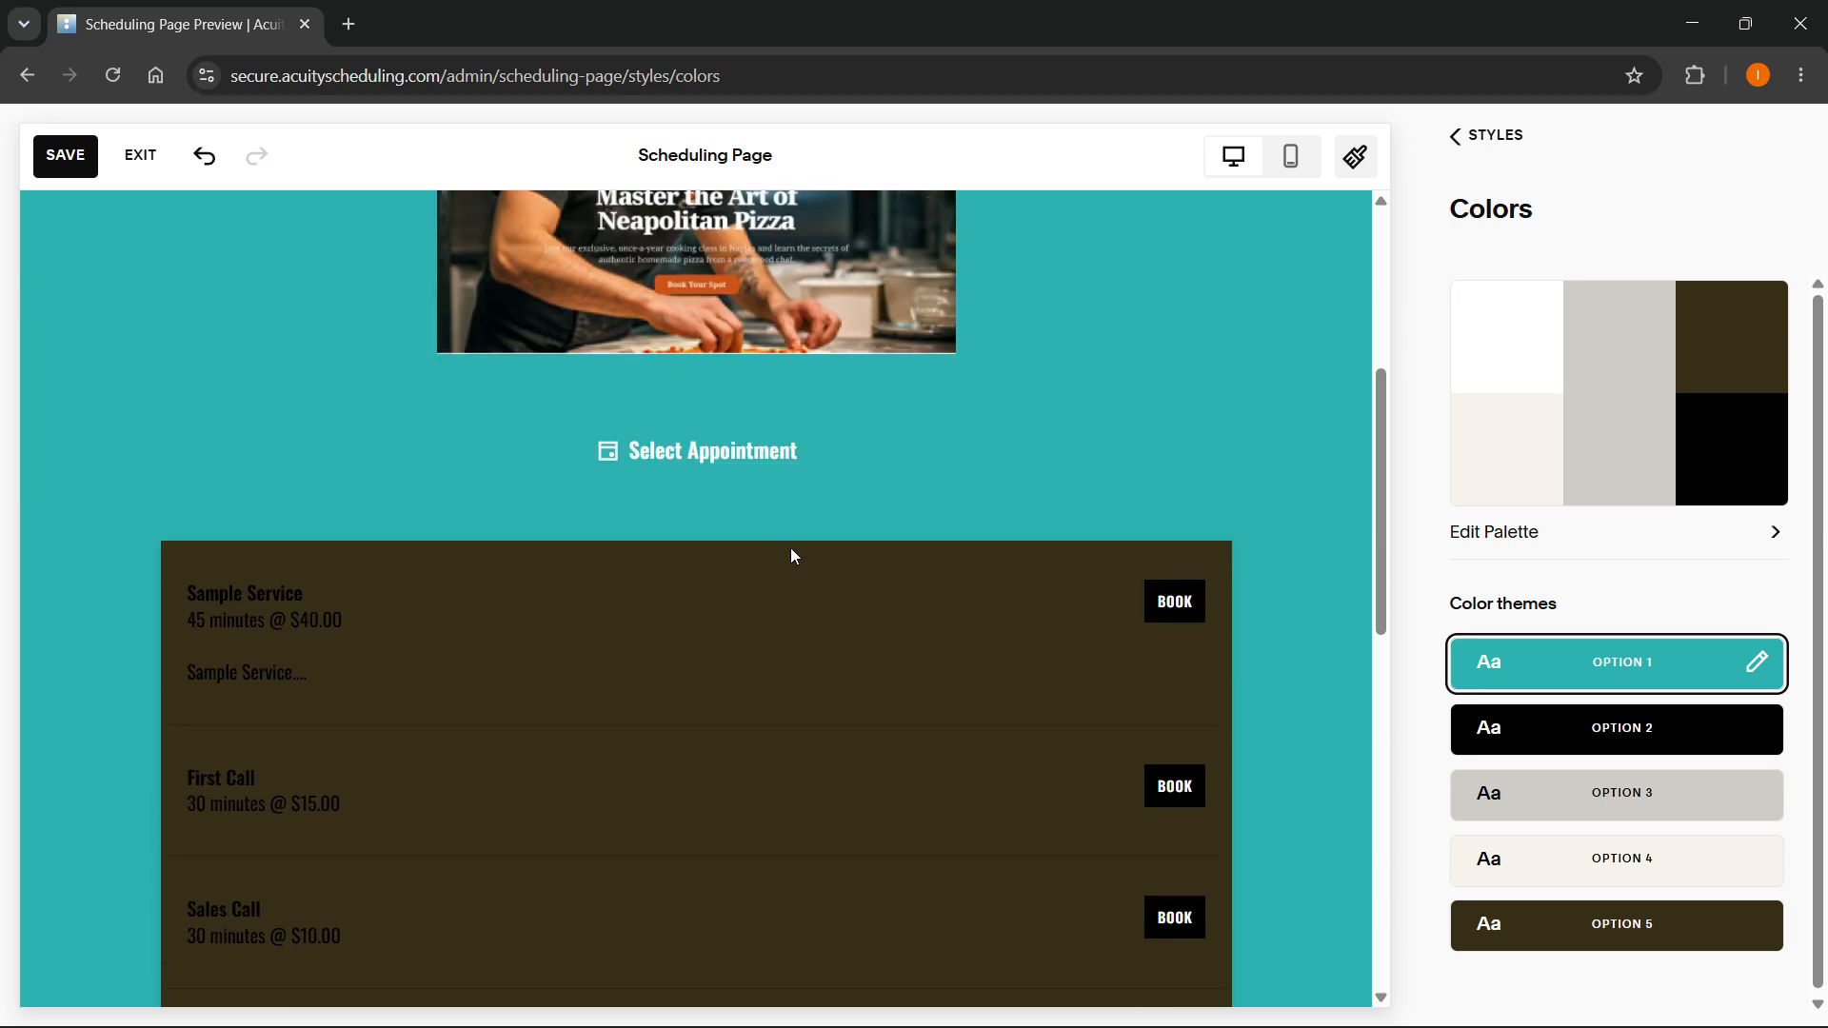
scroll(791, 546, "up", 5)
left_click(1609, 819)
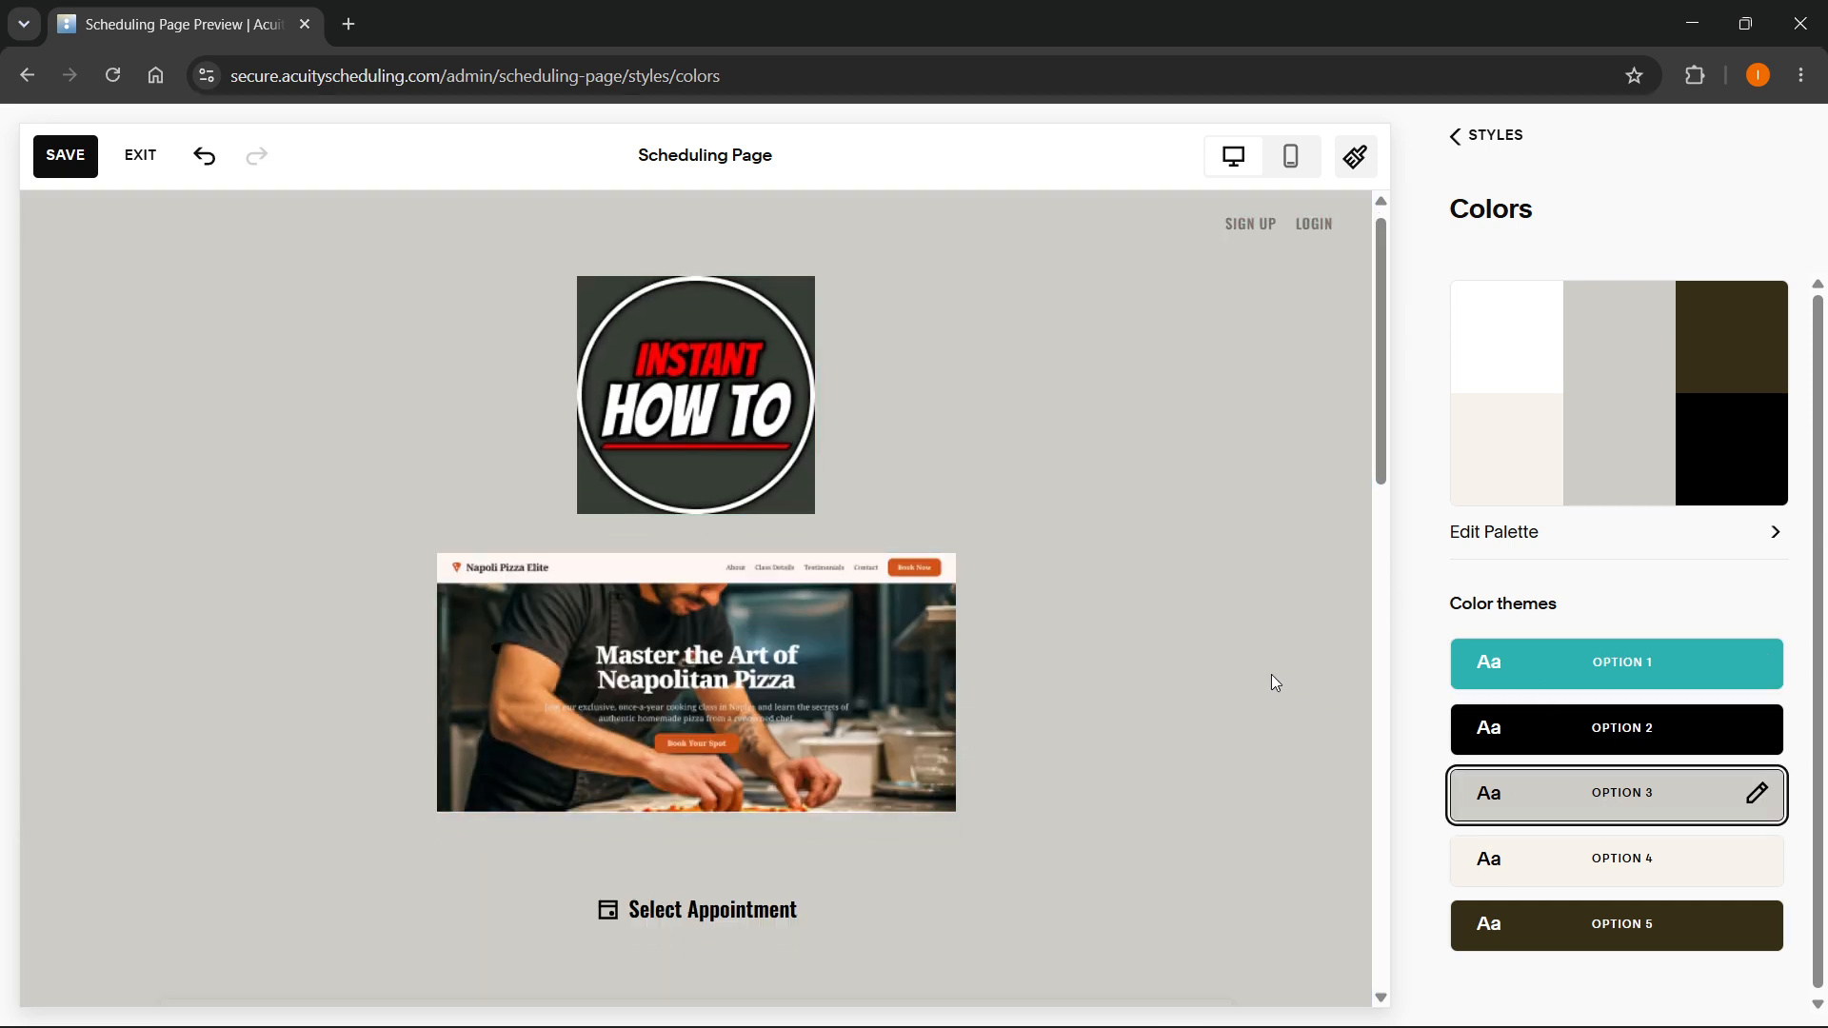
scroll(1273, 681, "down", 5)
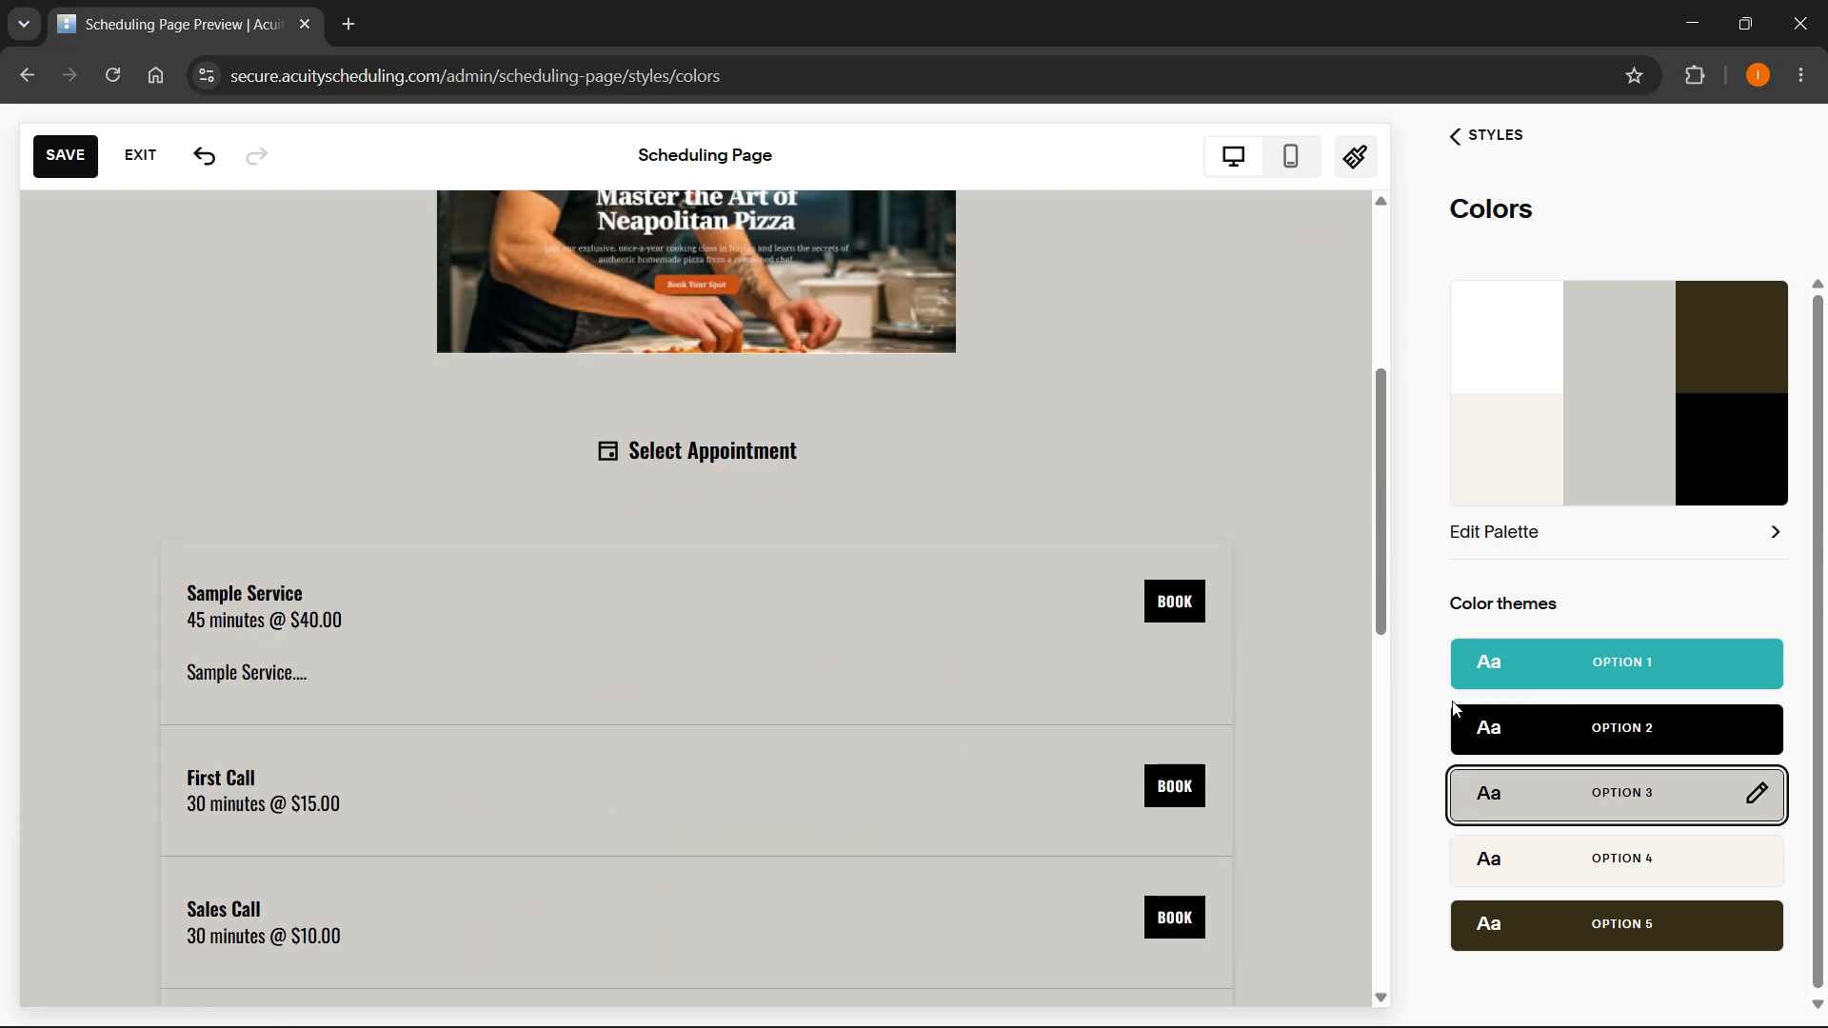
- Edit the Option 3 theme and set its Background to the cream color from the palette
left_click(1756, 799)
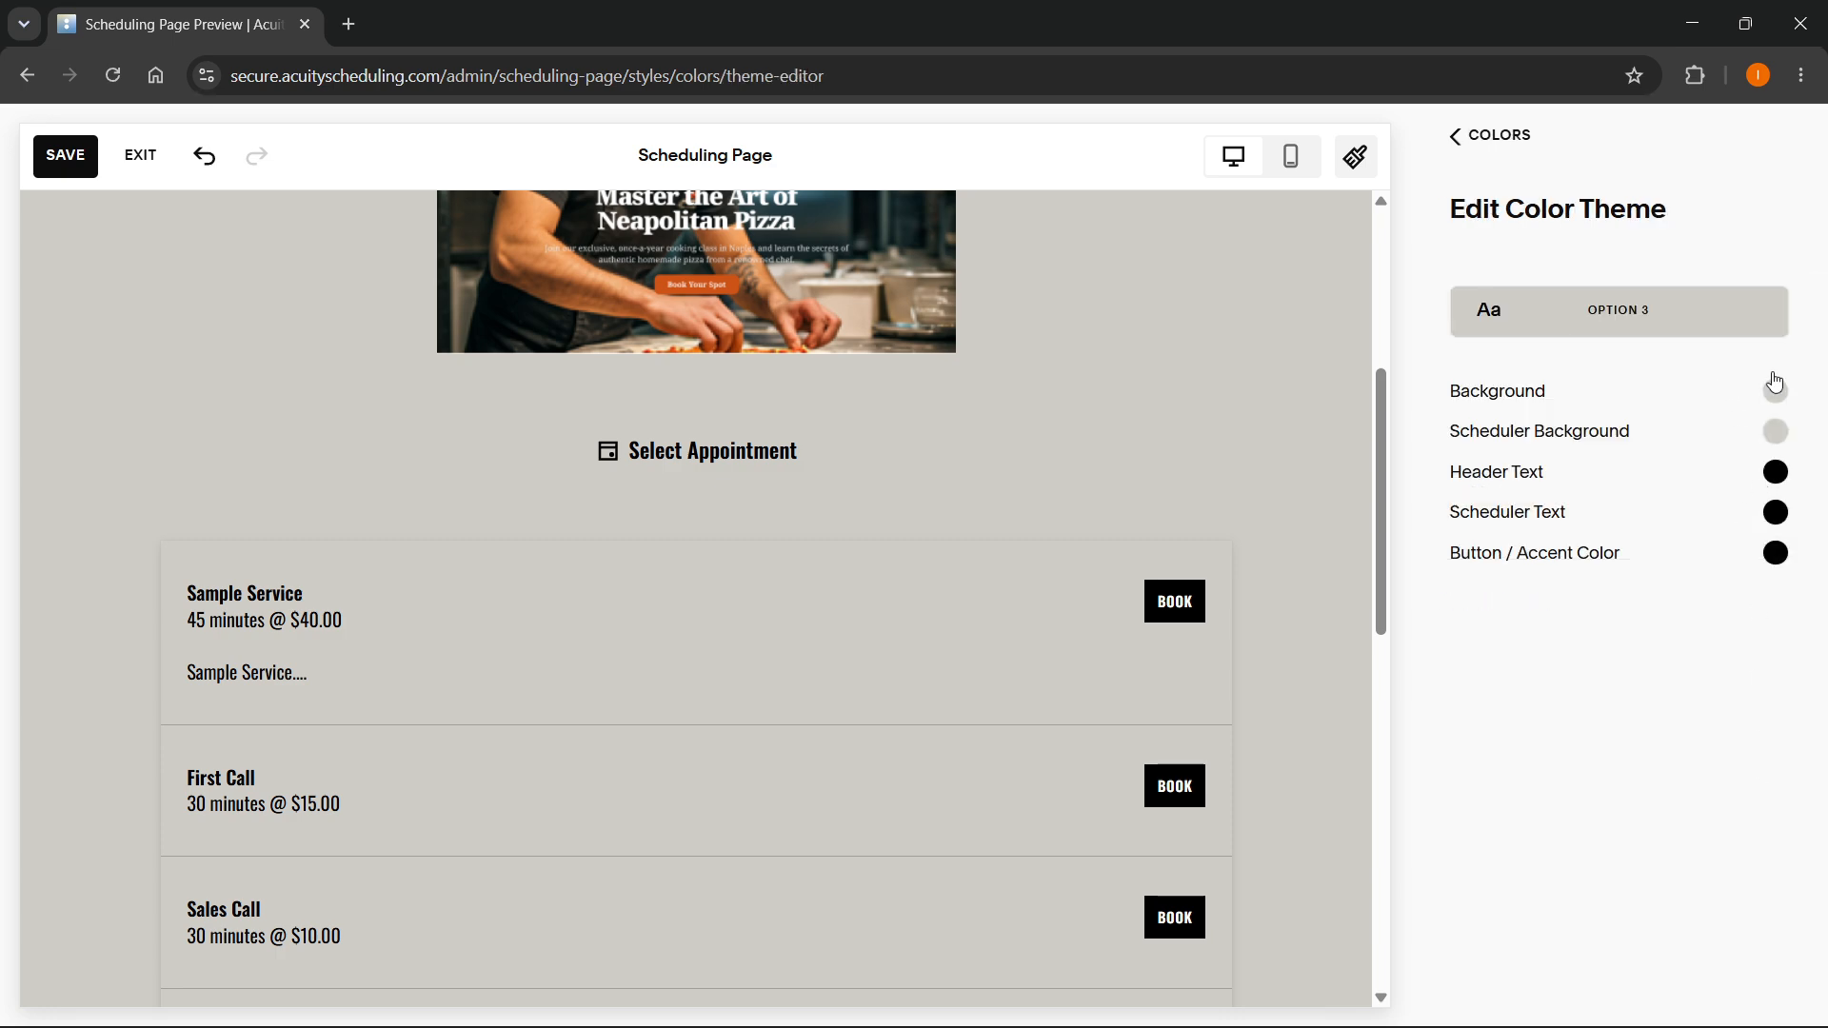
left_click(1773, 405)
scroll(1122, 477, "up", 4)
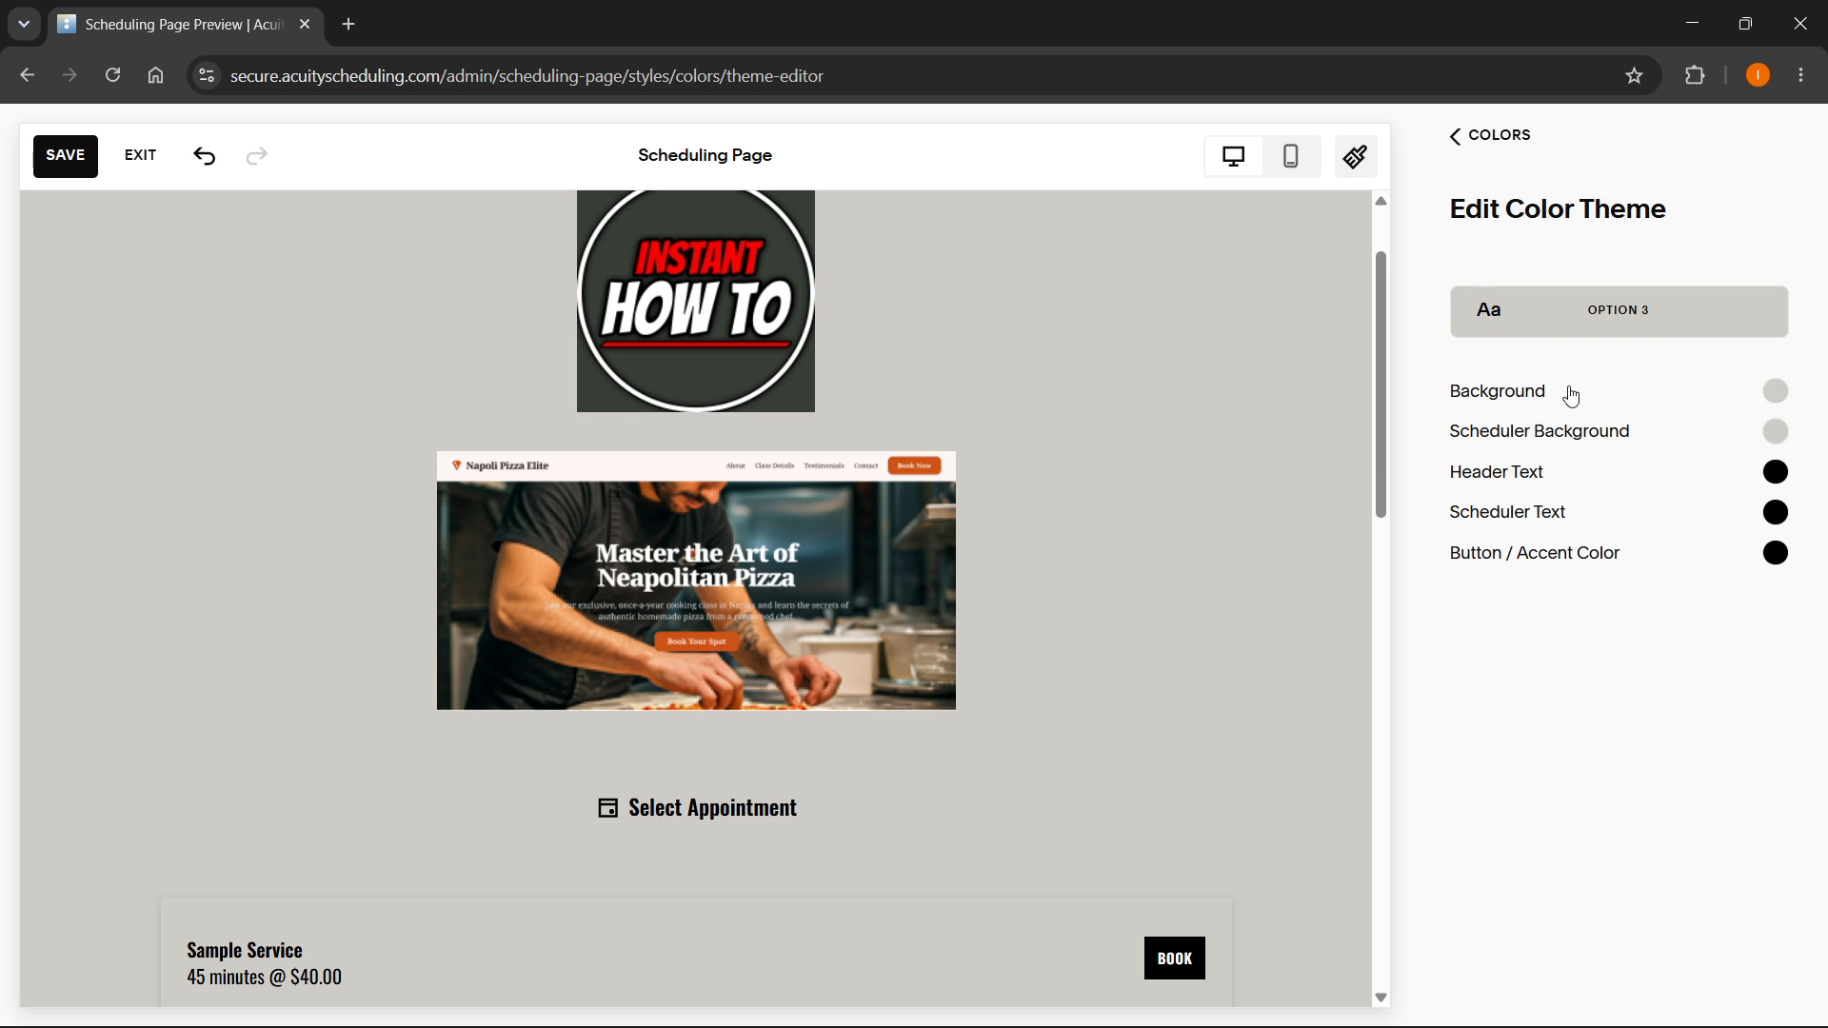
left_click(1613, 395)
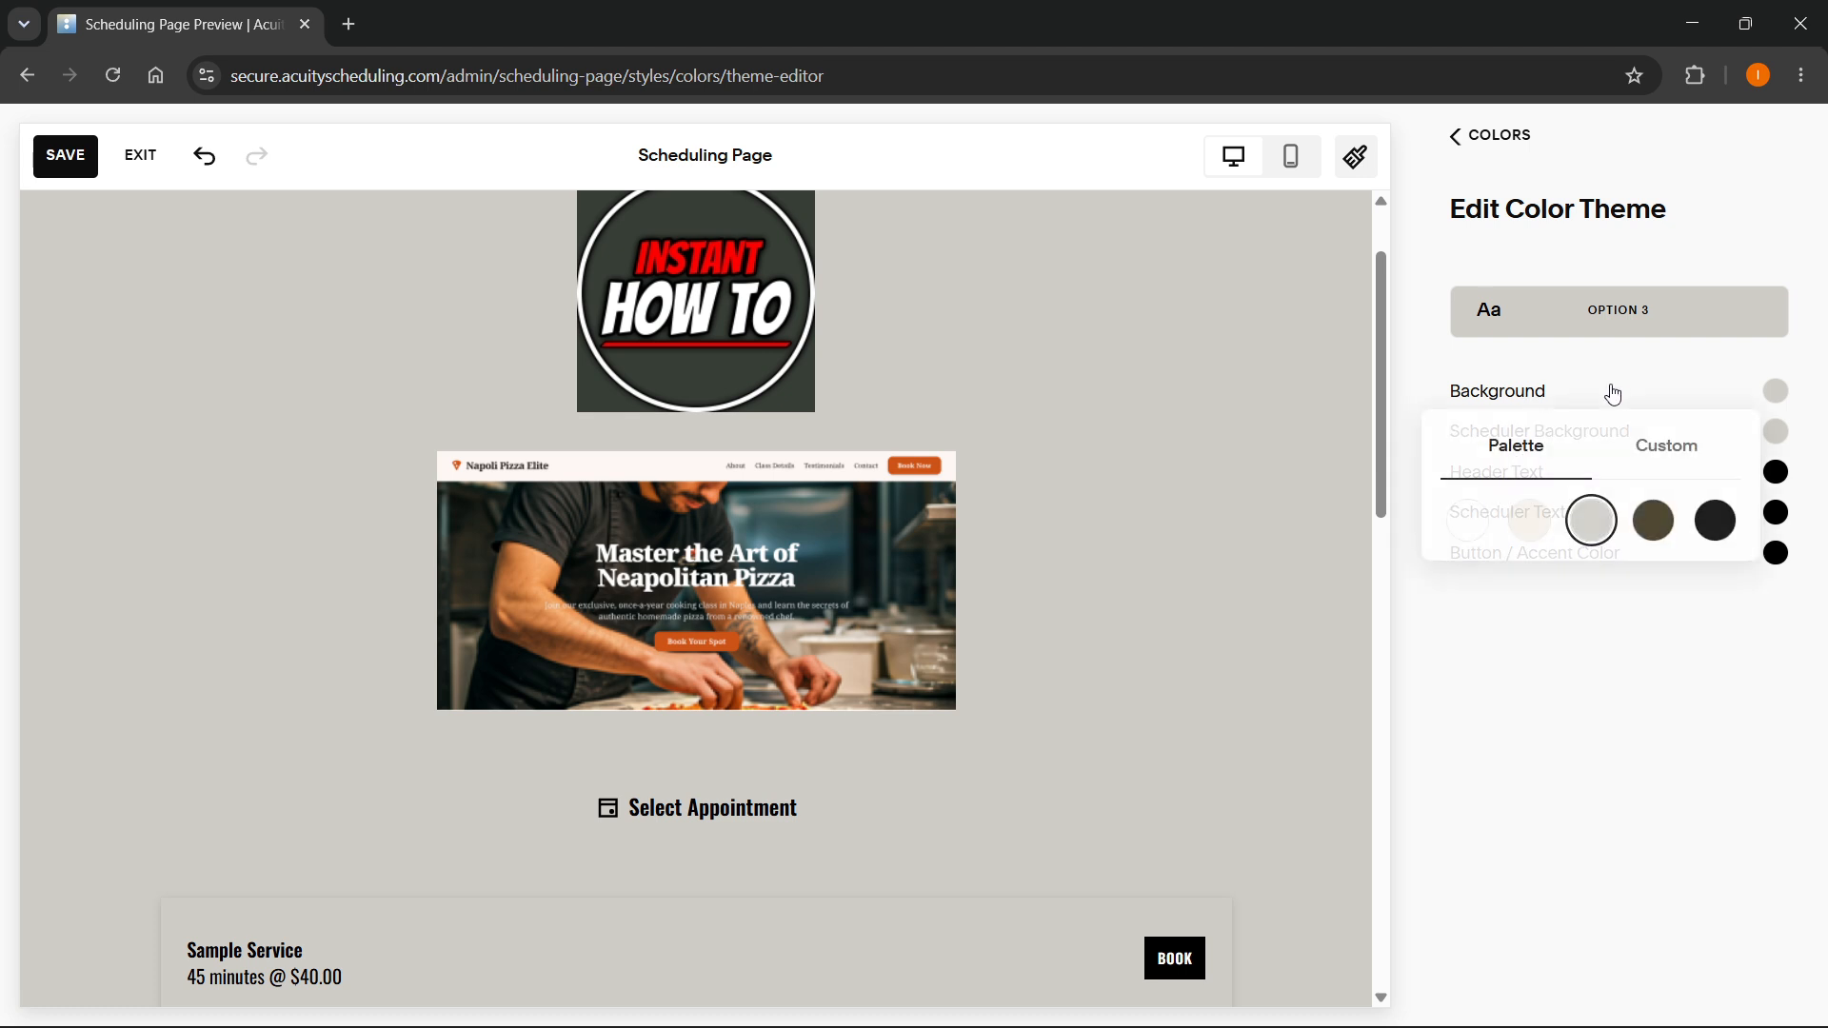
left_click(1530, 522)
left_click(1630, 639)
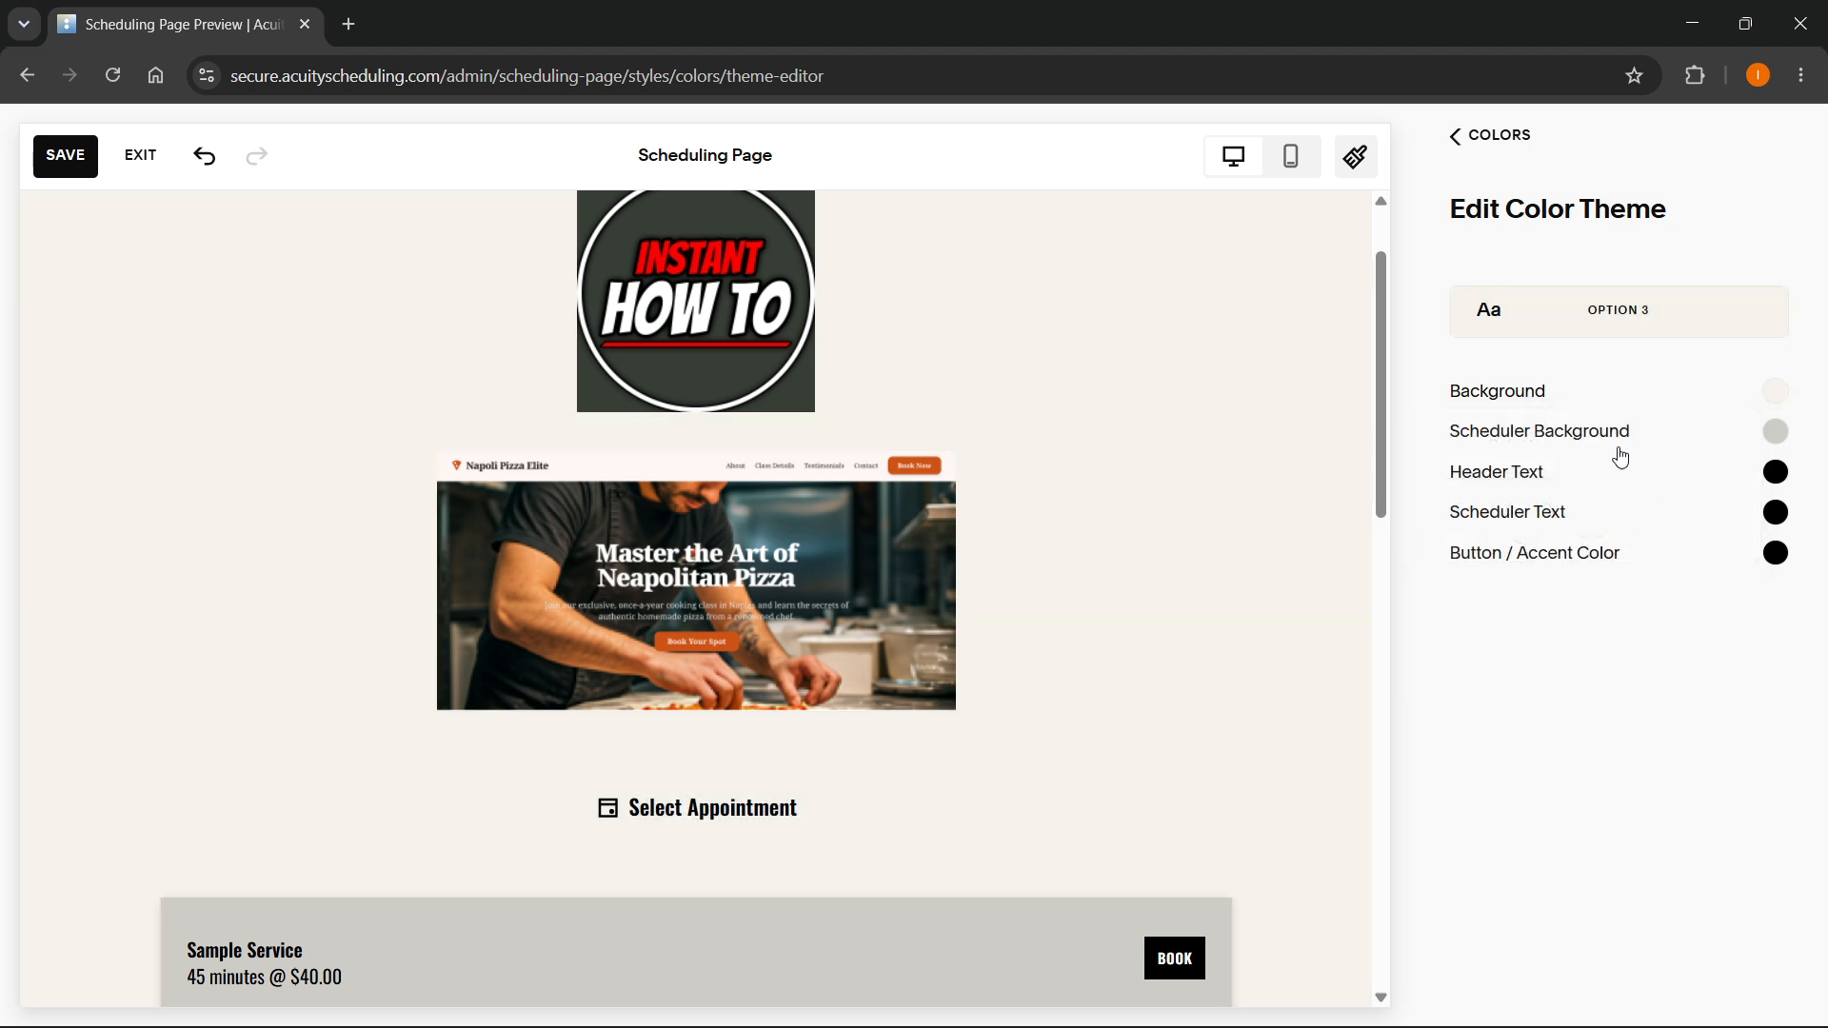
- Set the theme's Scheduler Background to the custom yellow #EEC341
left_click(1619, 438)
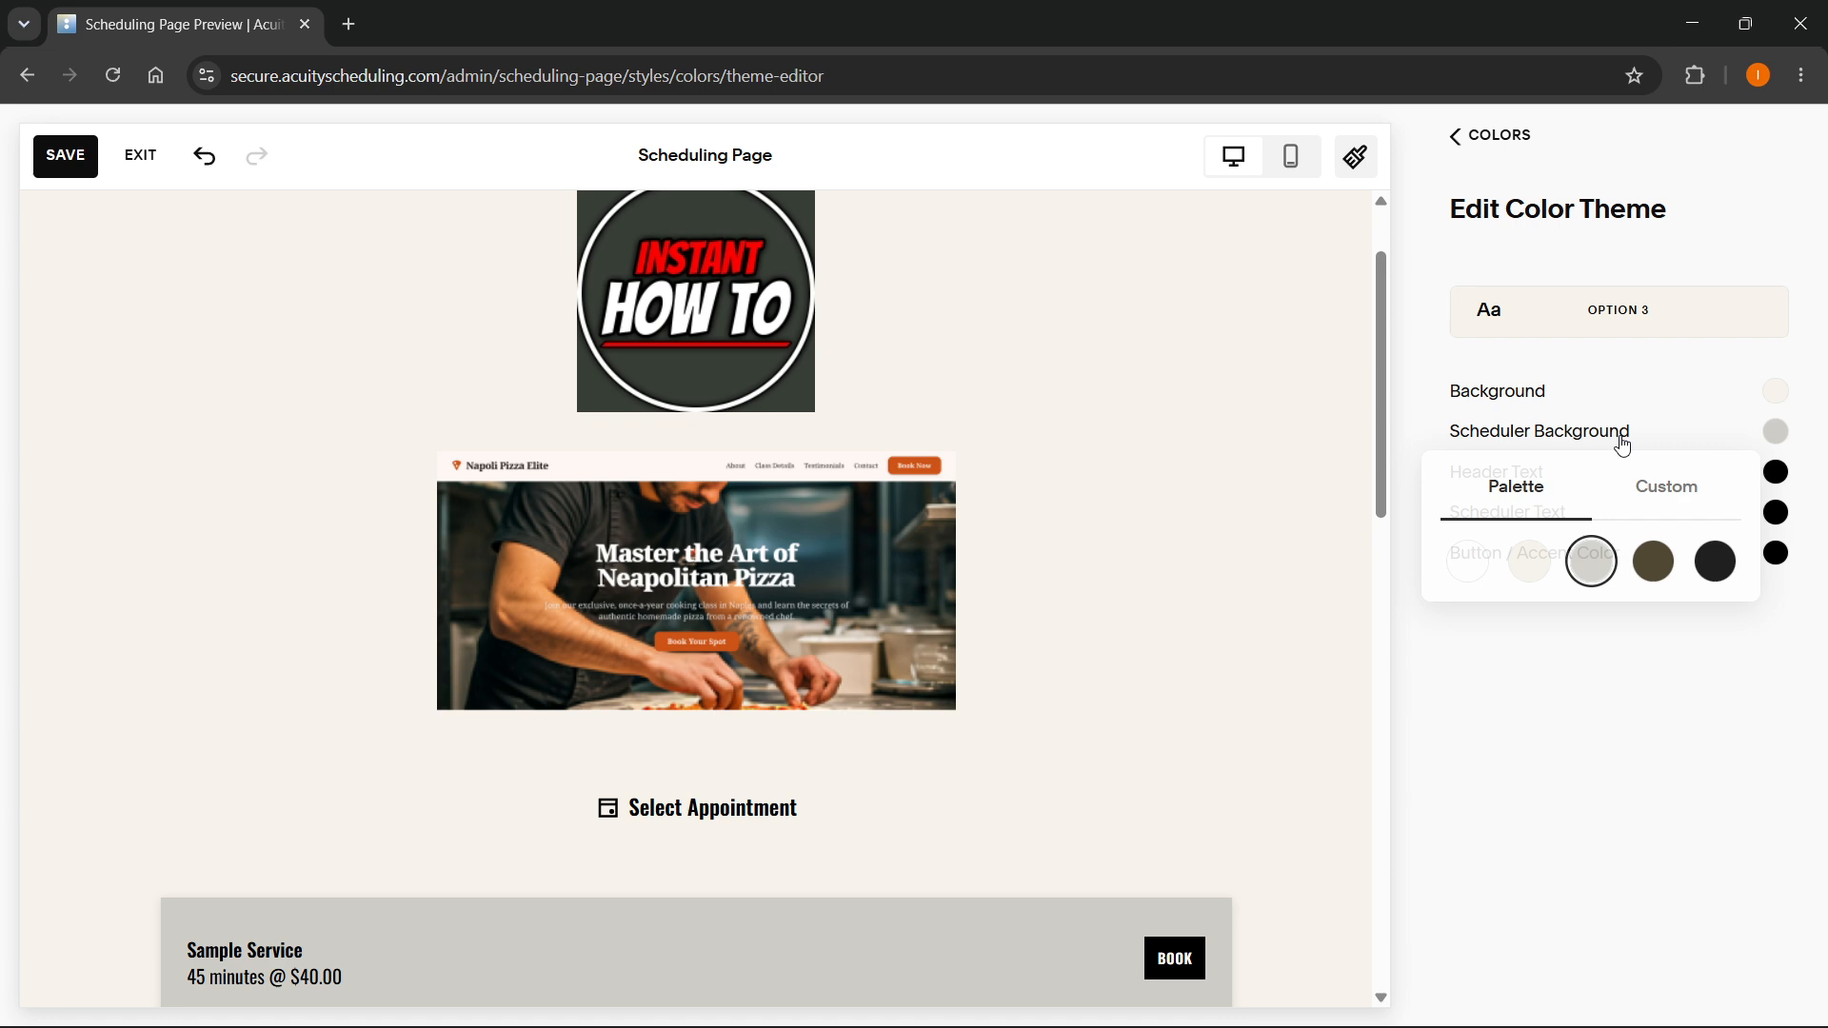
left_click(1671, 497)
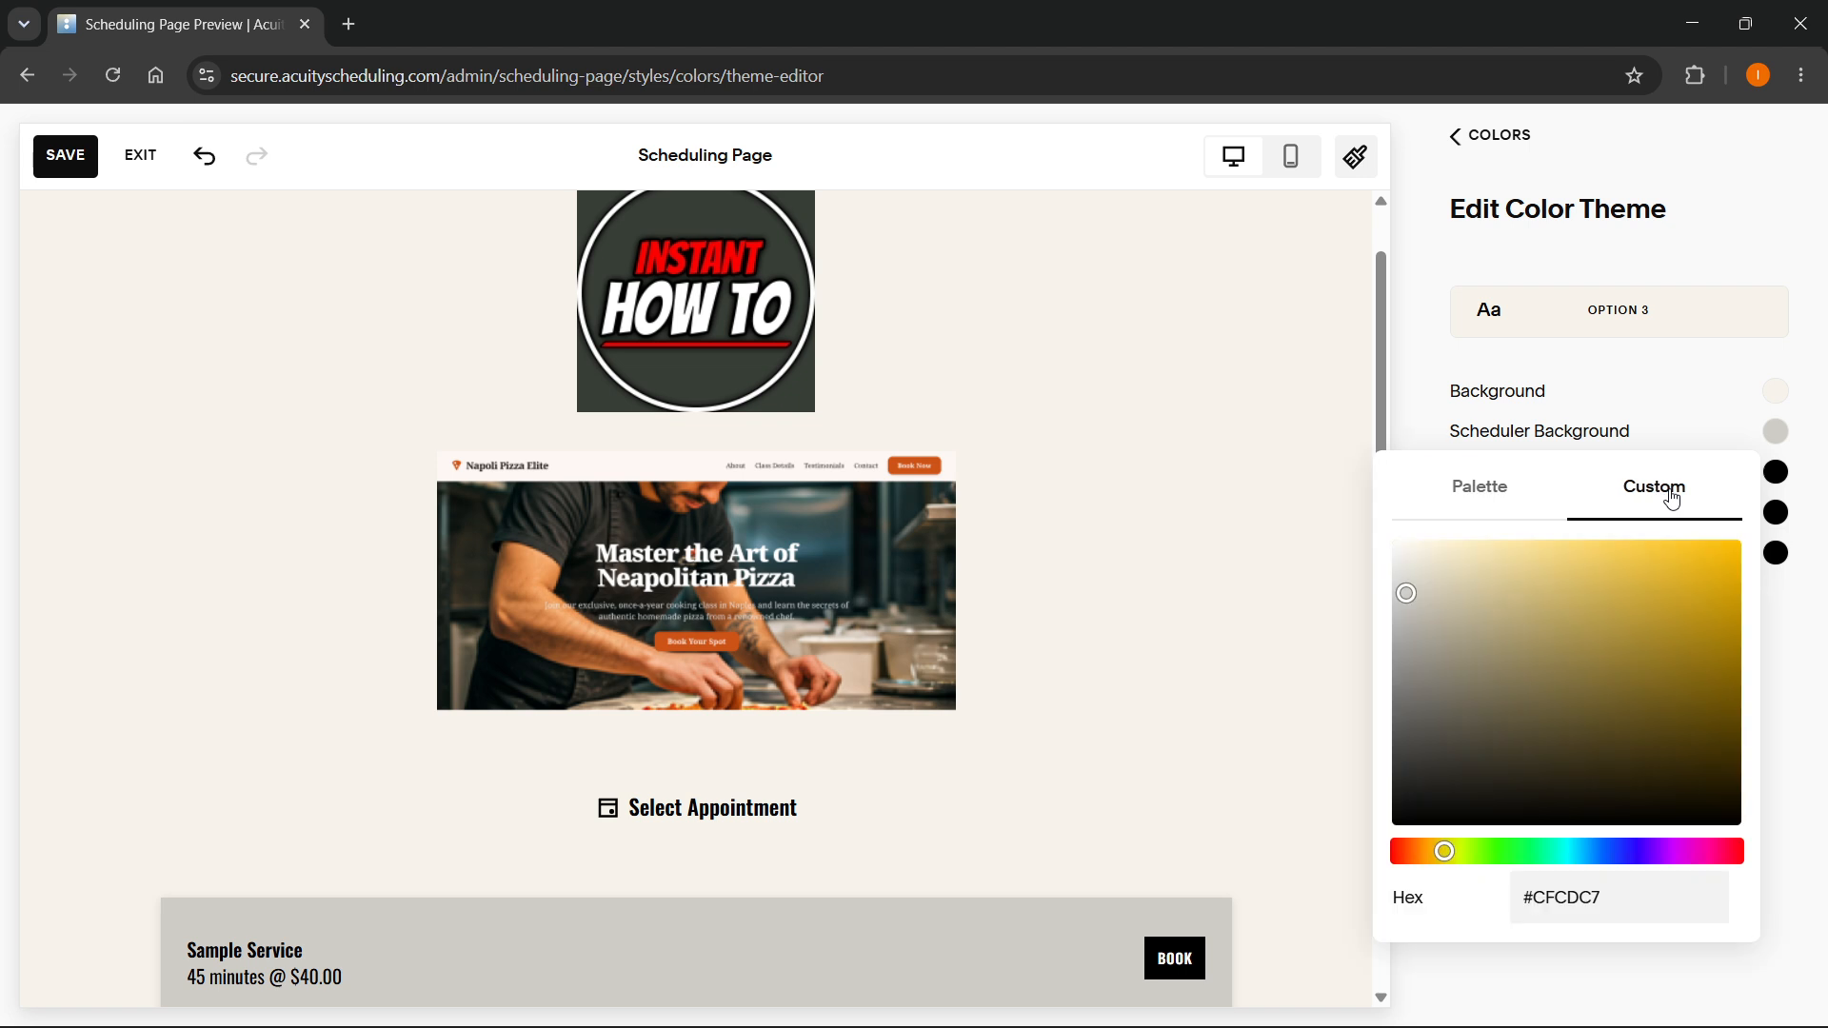
left_click_drag(1660, 577, 1646, 559)
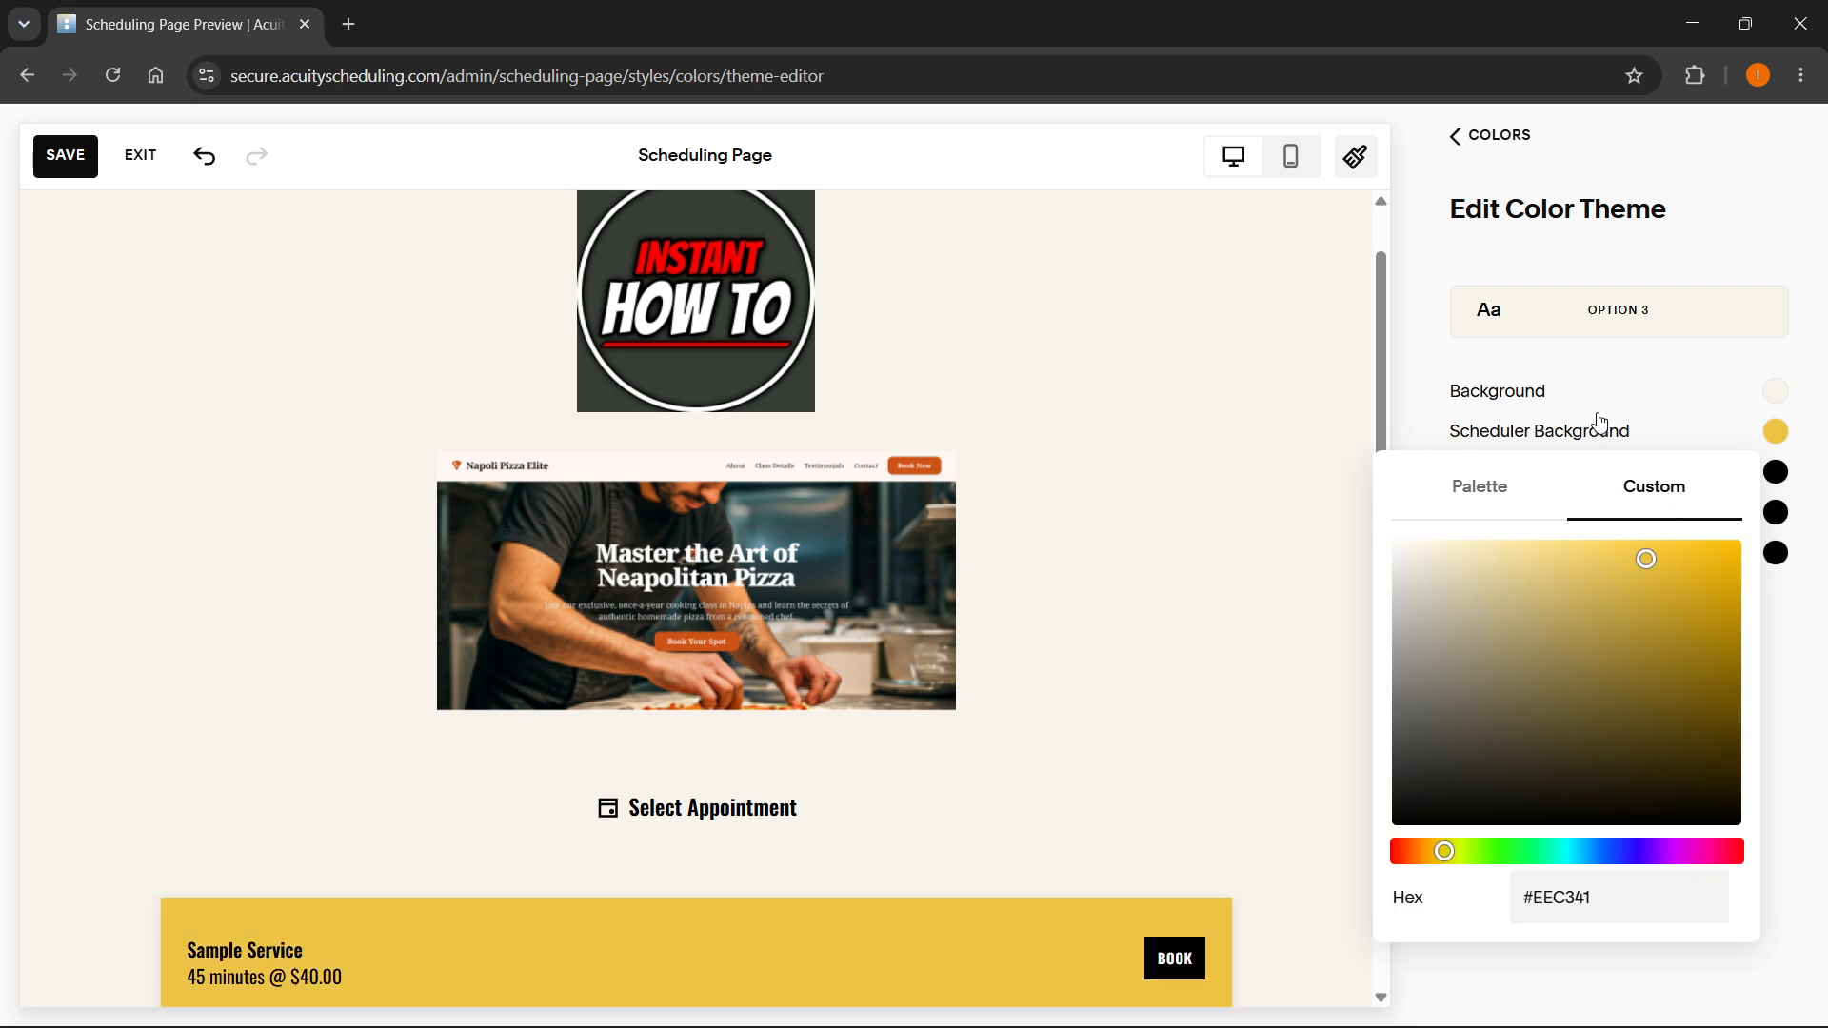
left_click(1804, 651)
- Try the palette's light grey as the theme's Header Text color, then set it back to black
left_click(1552, 473)
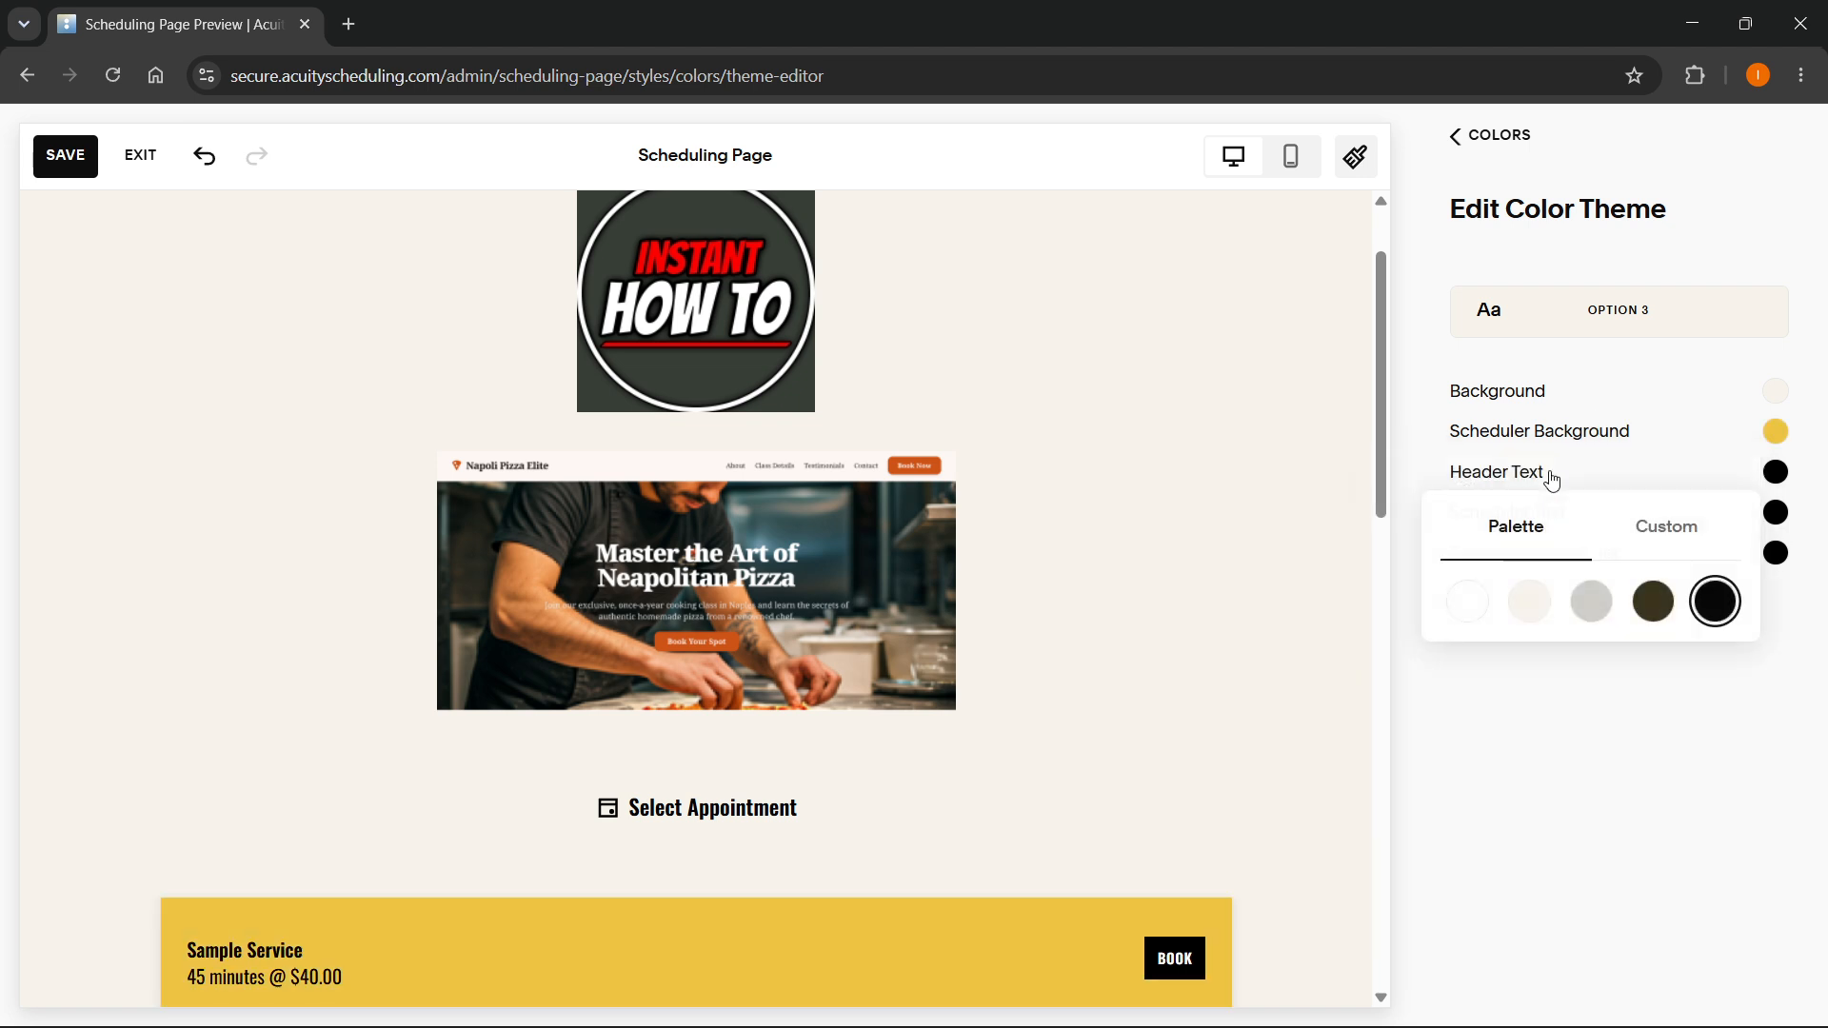
left_click(1598, 617)
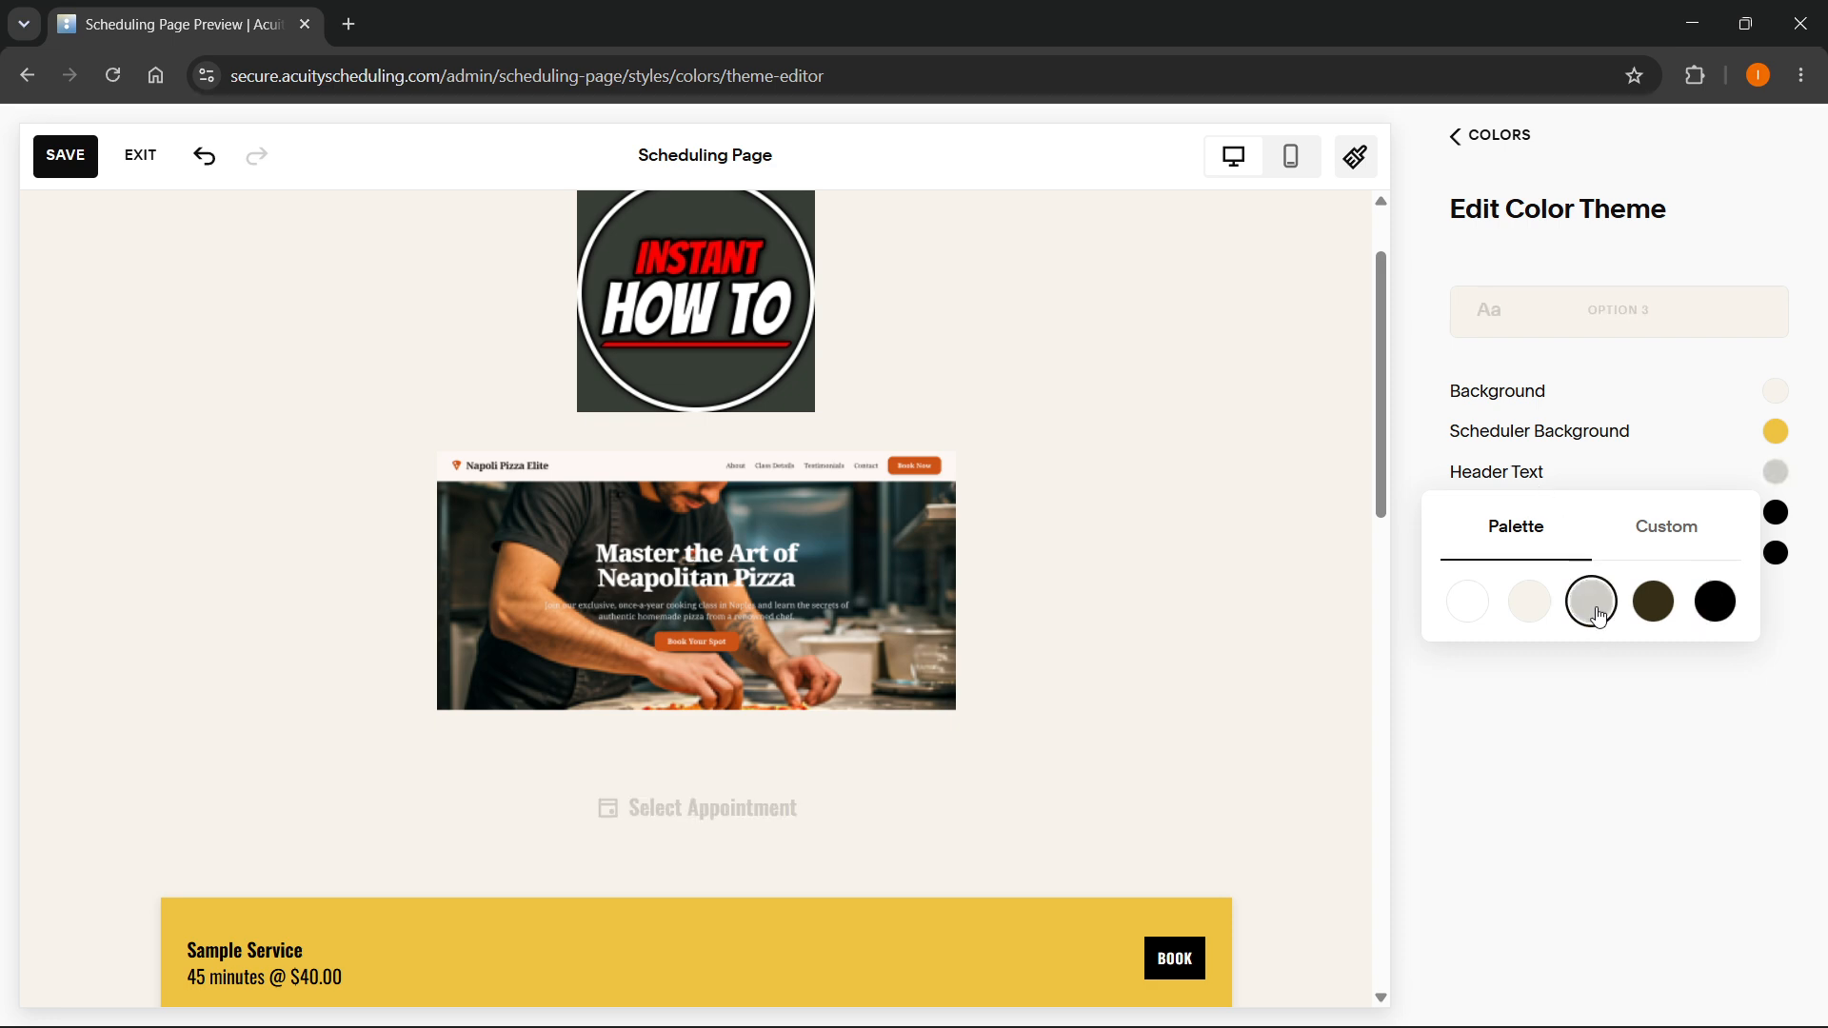
left_click(1715, 601)
left_click(1676, 724)
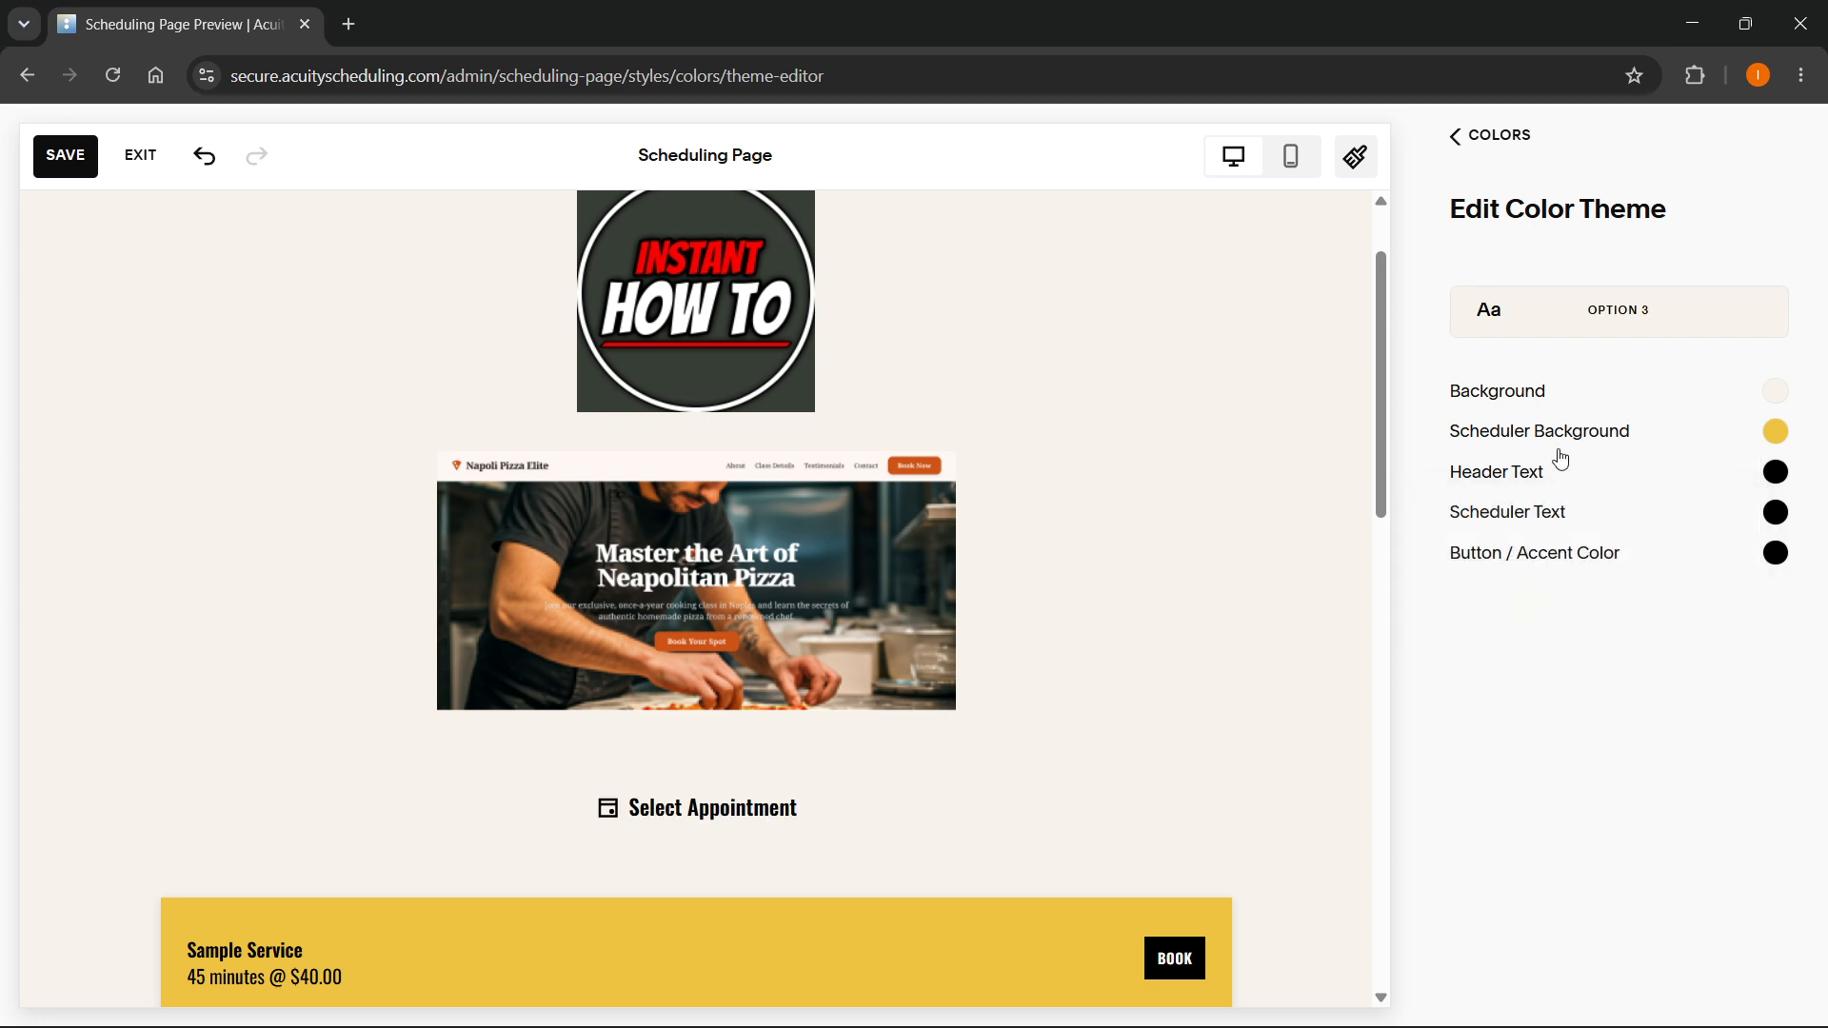
- Go to the page's font settings, try Graduate and Lato, then choose Oswald again
left_click(1467, 148)
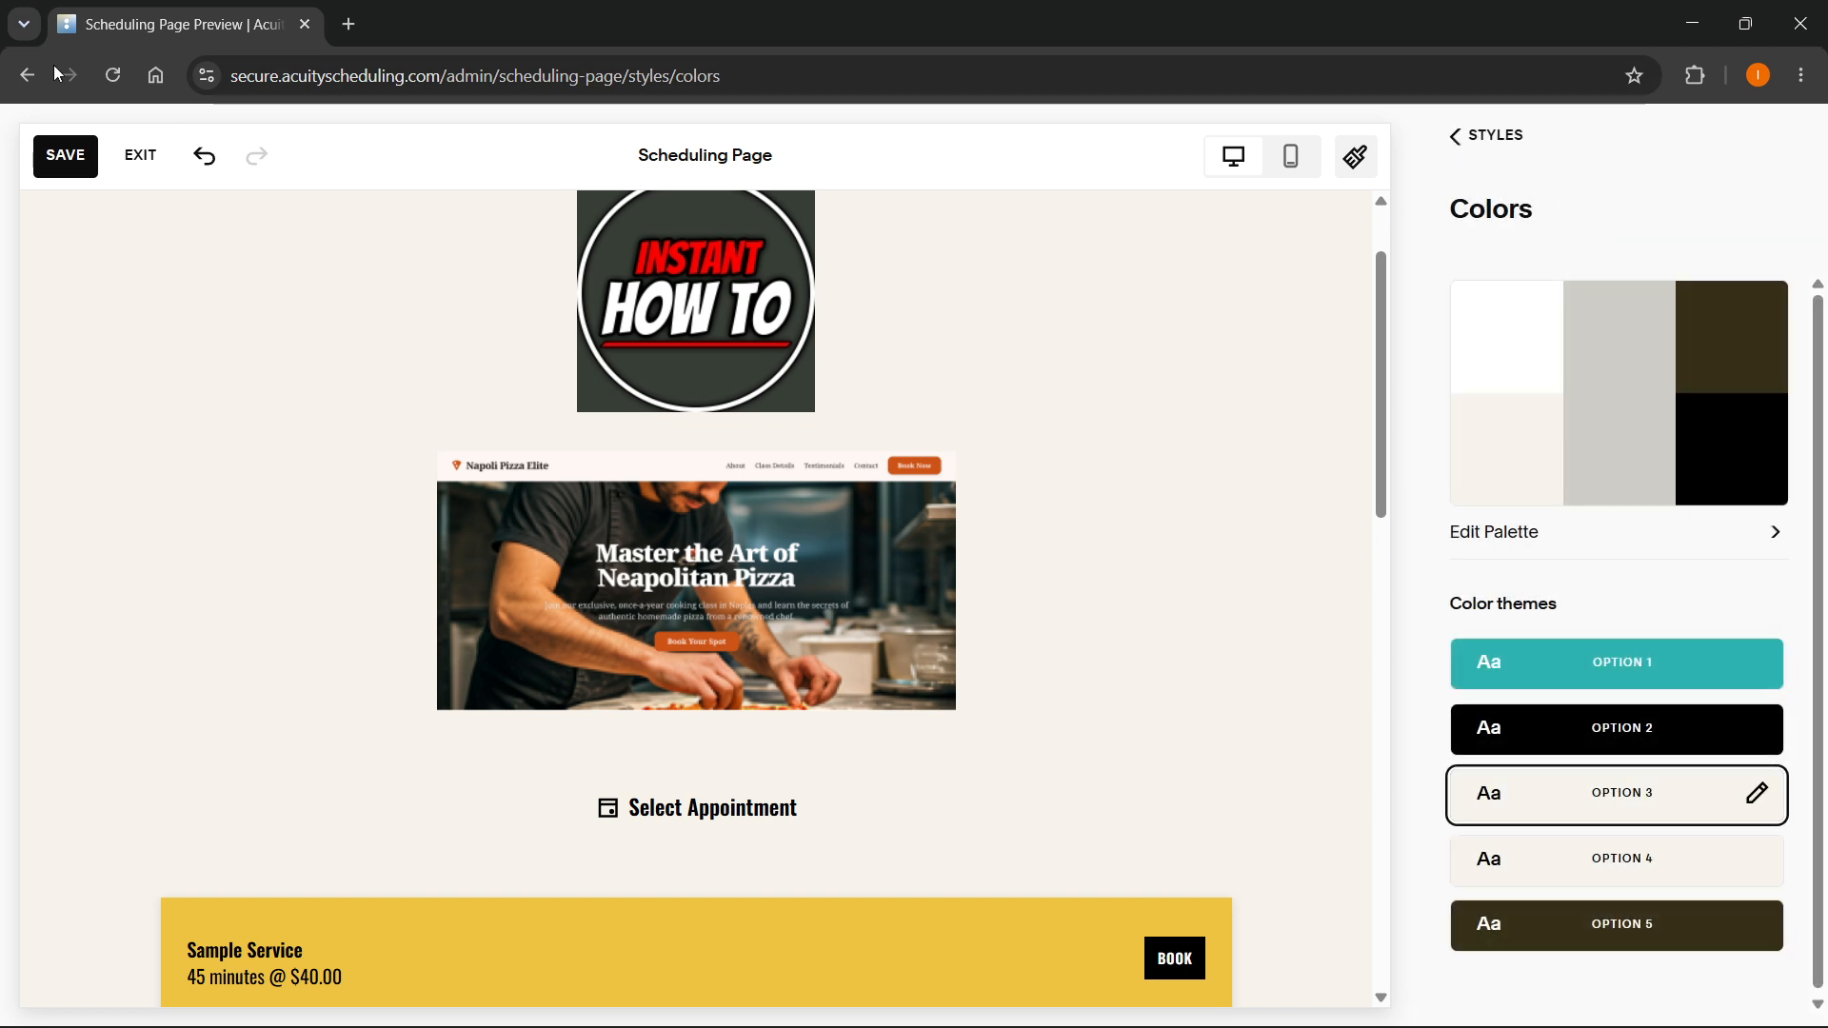
left_click(56, 176)
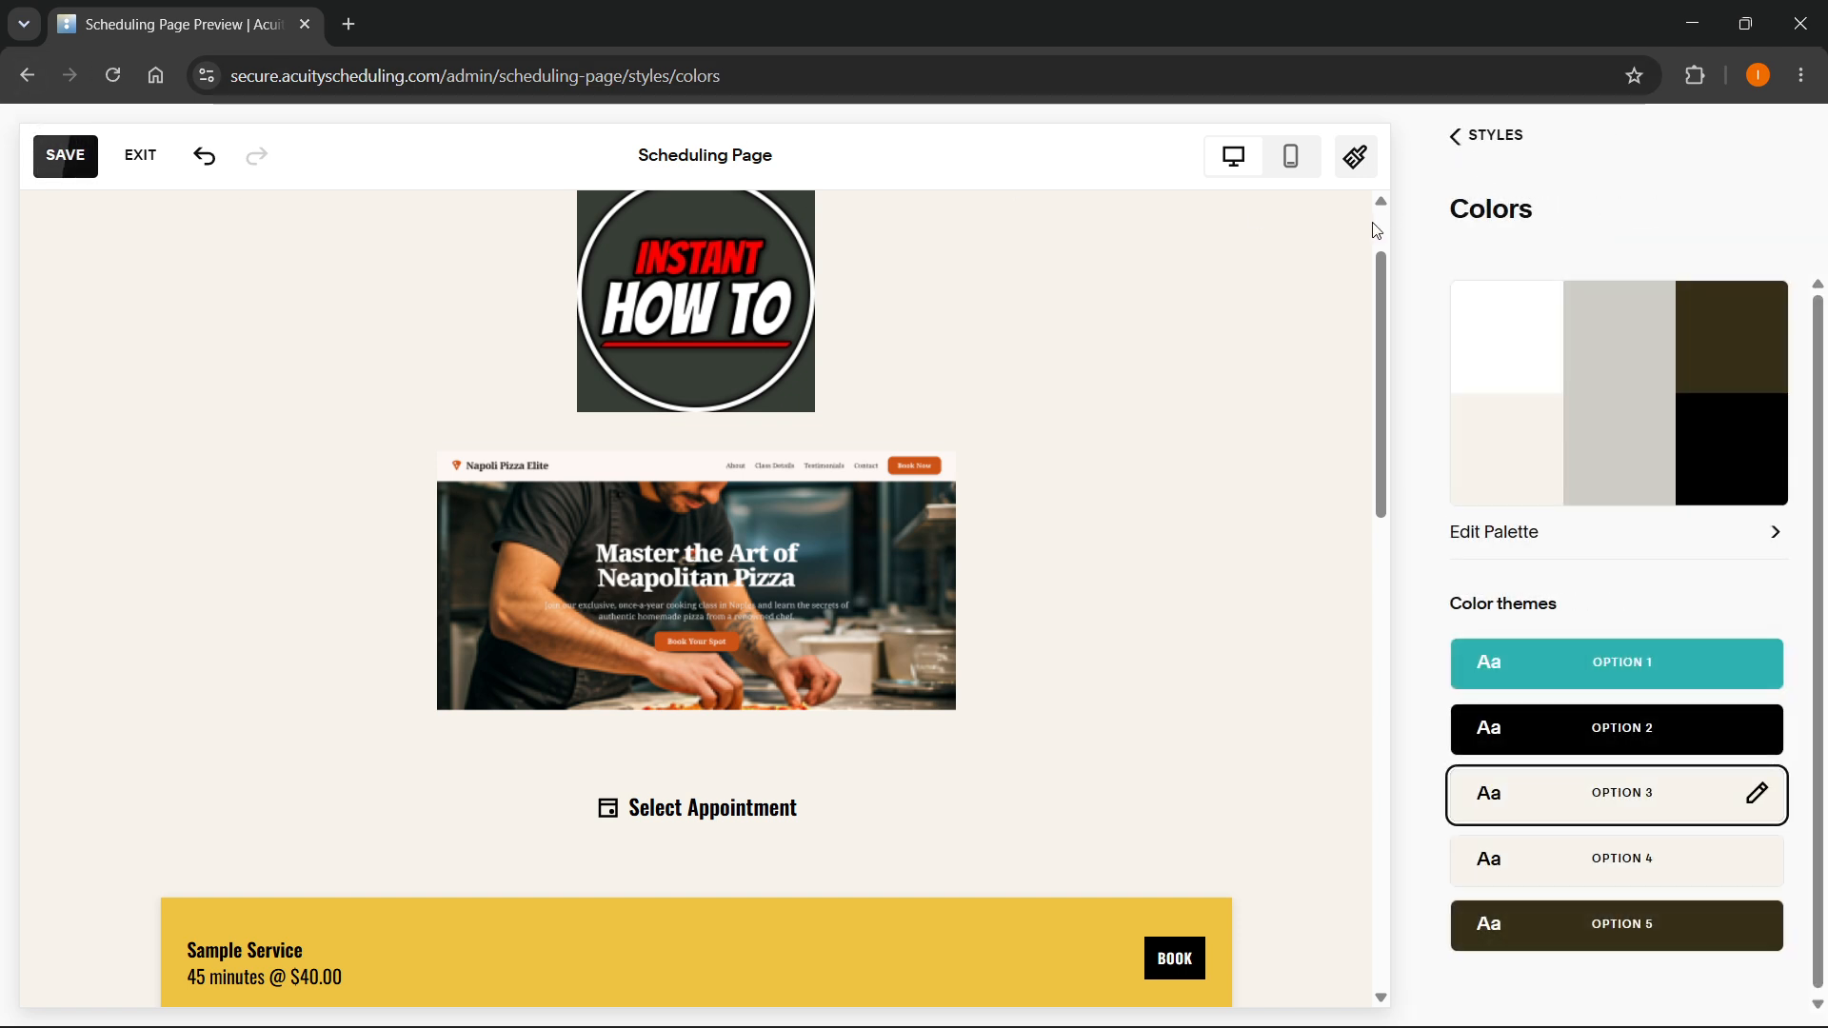
left_click(1453, 139)
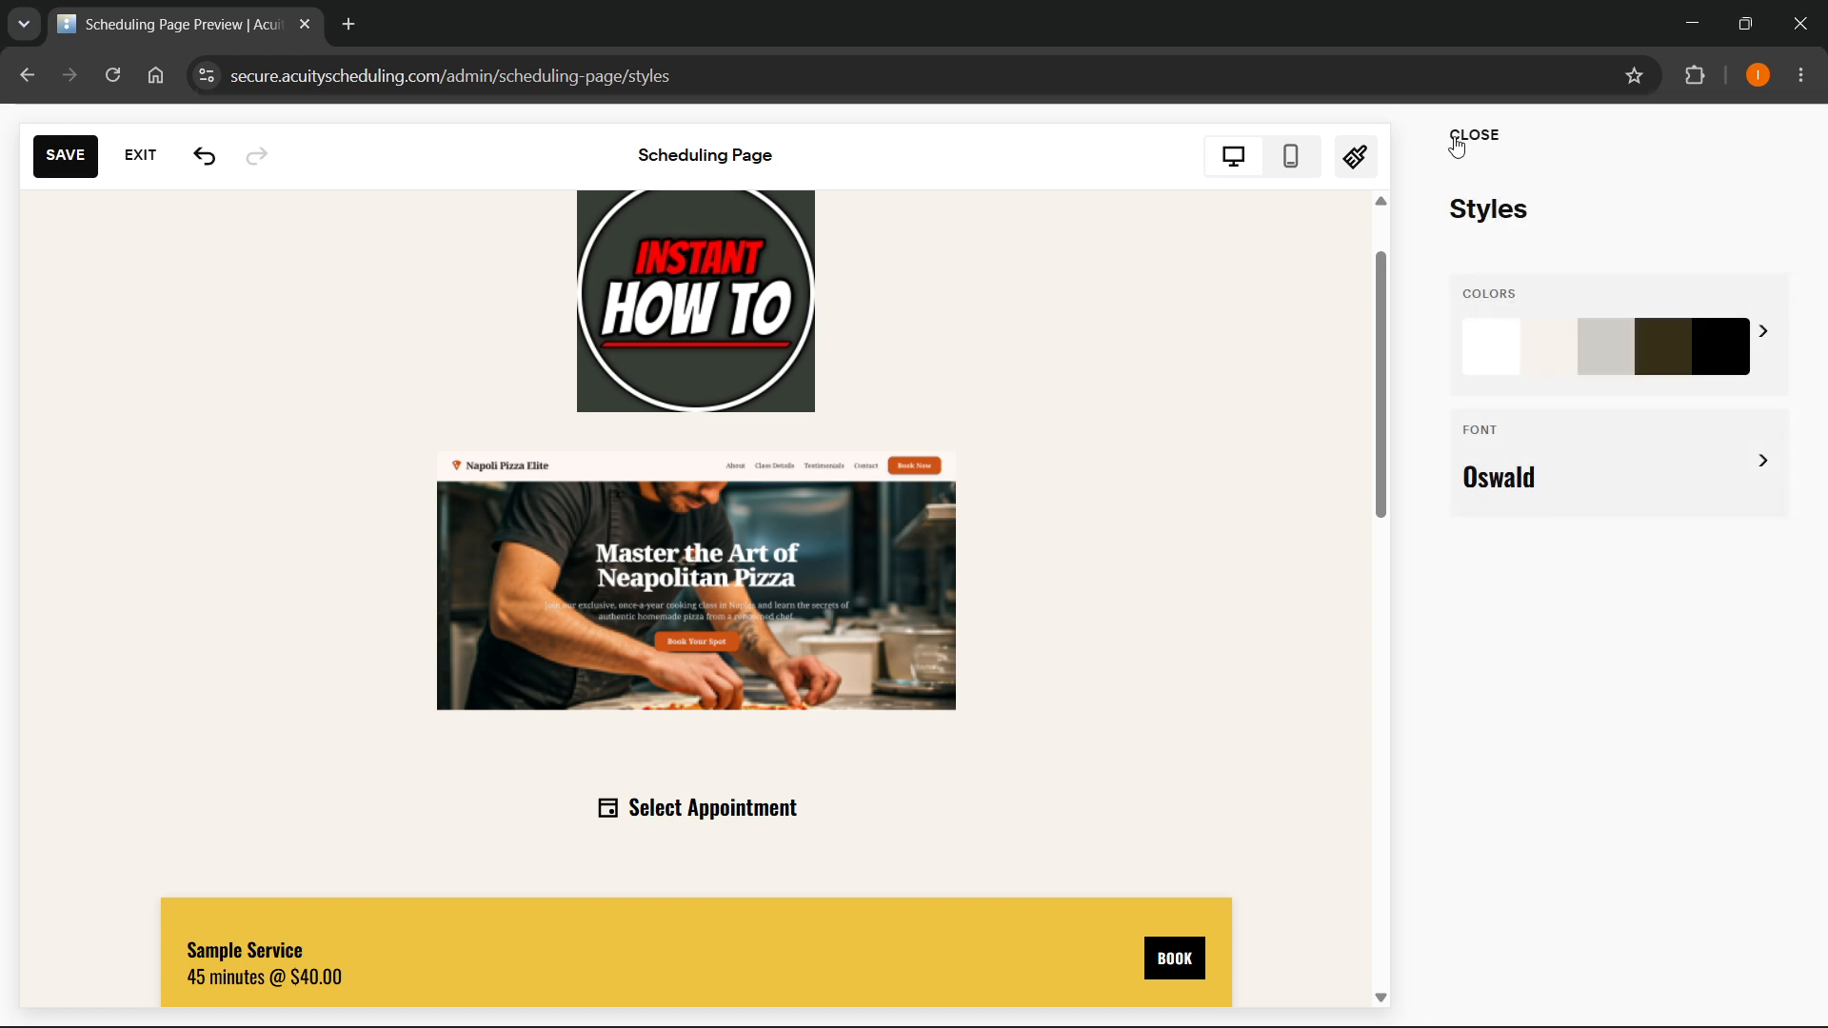
left_click(1549, 469)
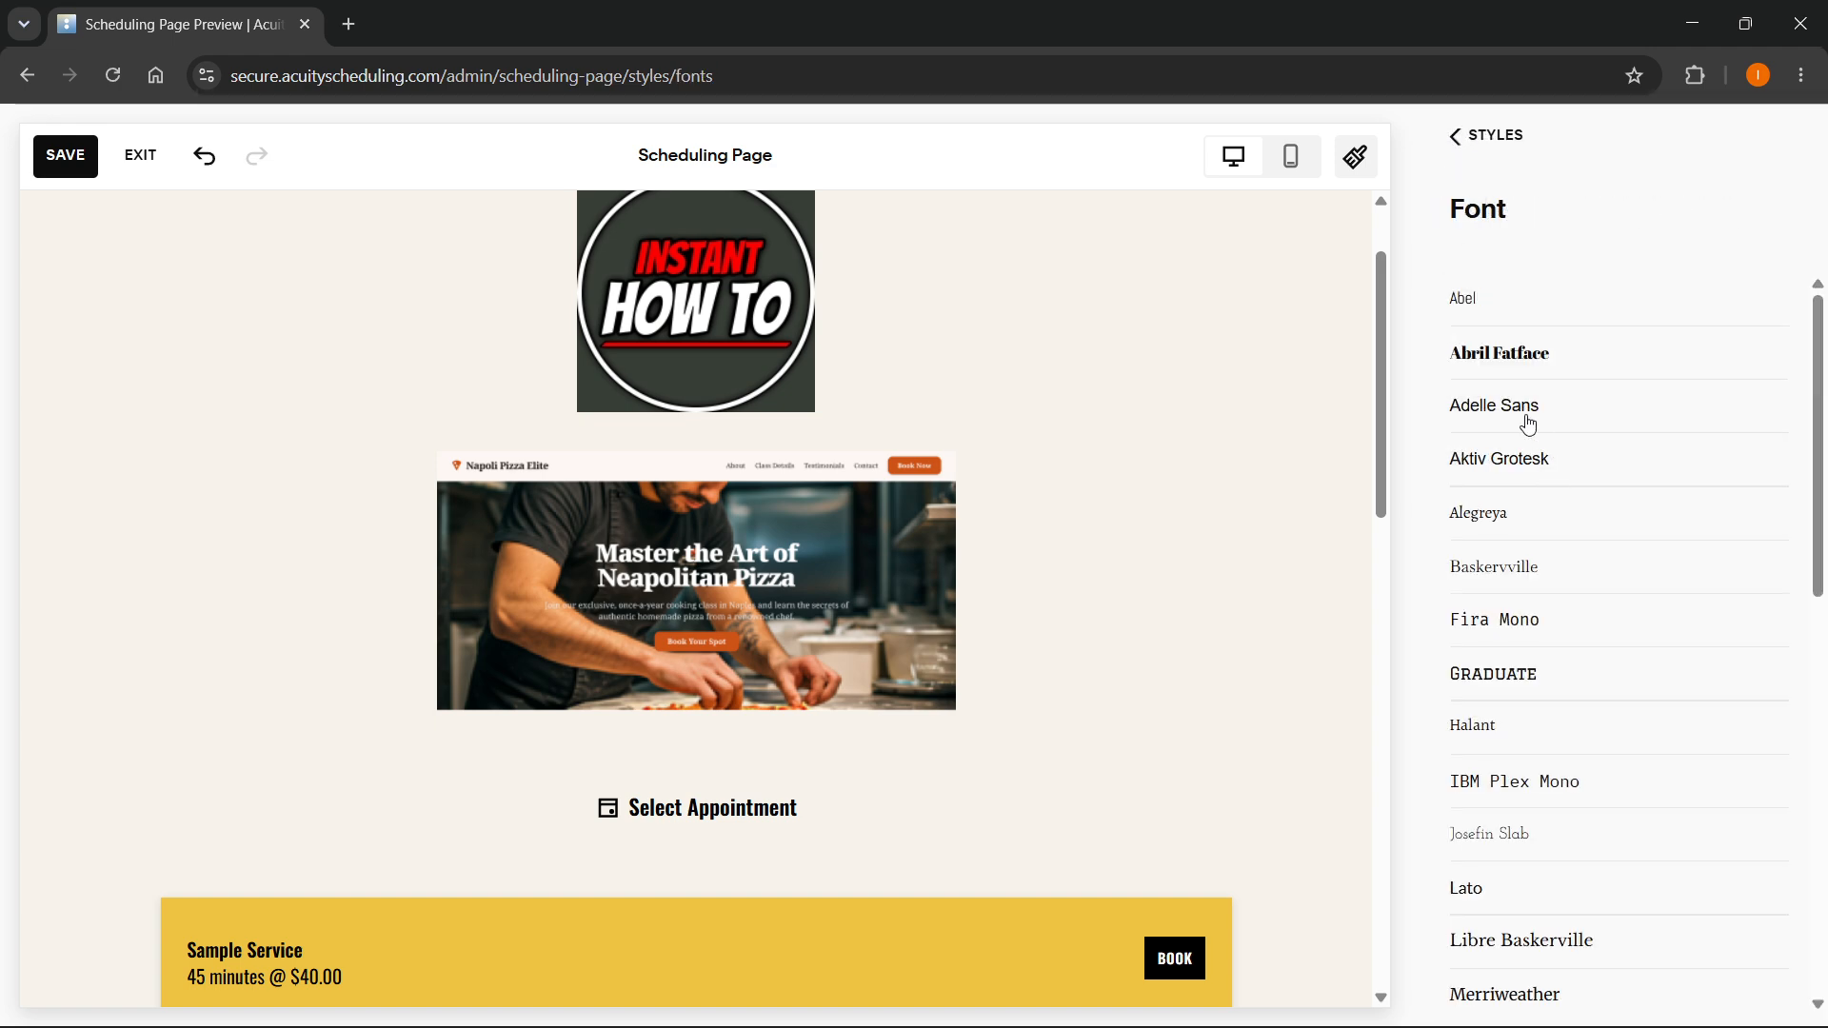
scroll(1518, 428, "down", 1)
left_click(1502, 572)
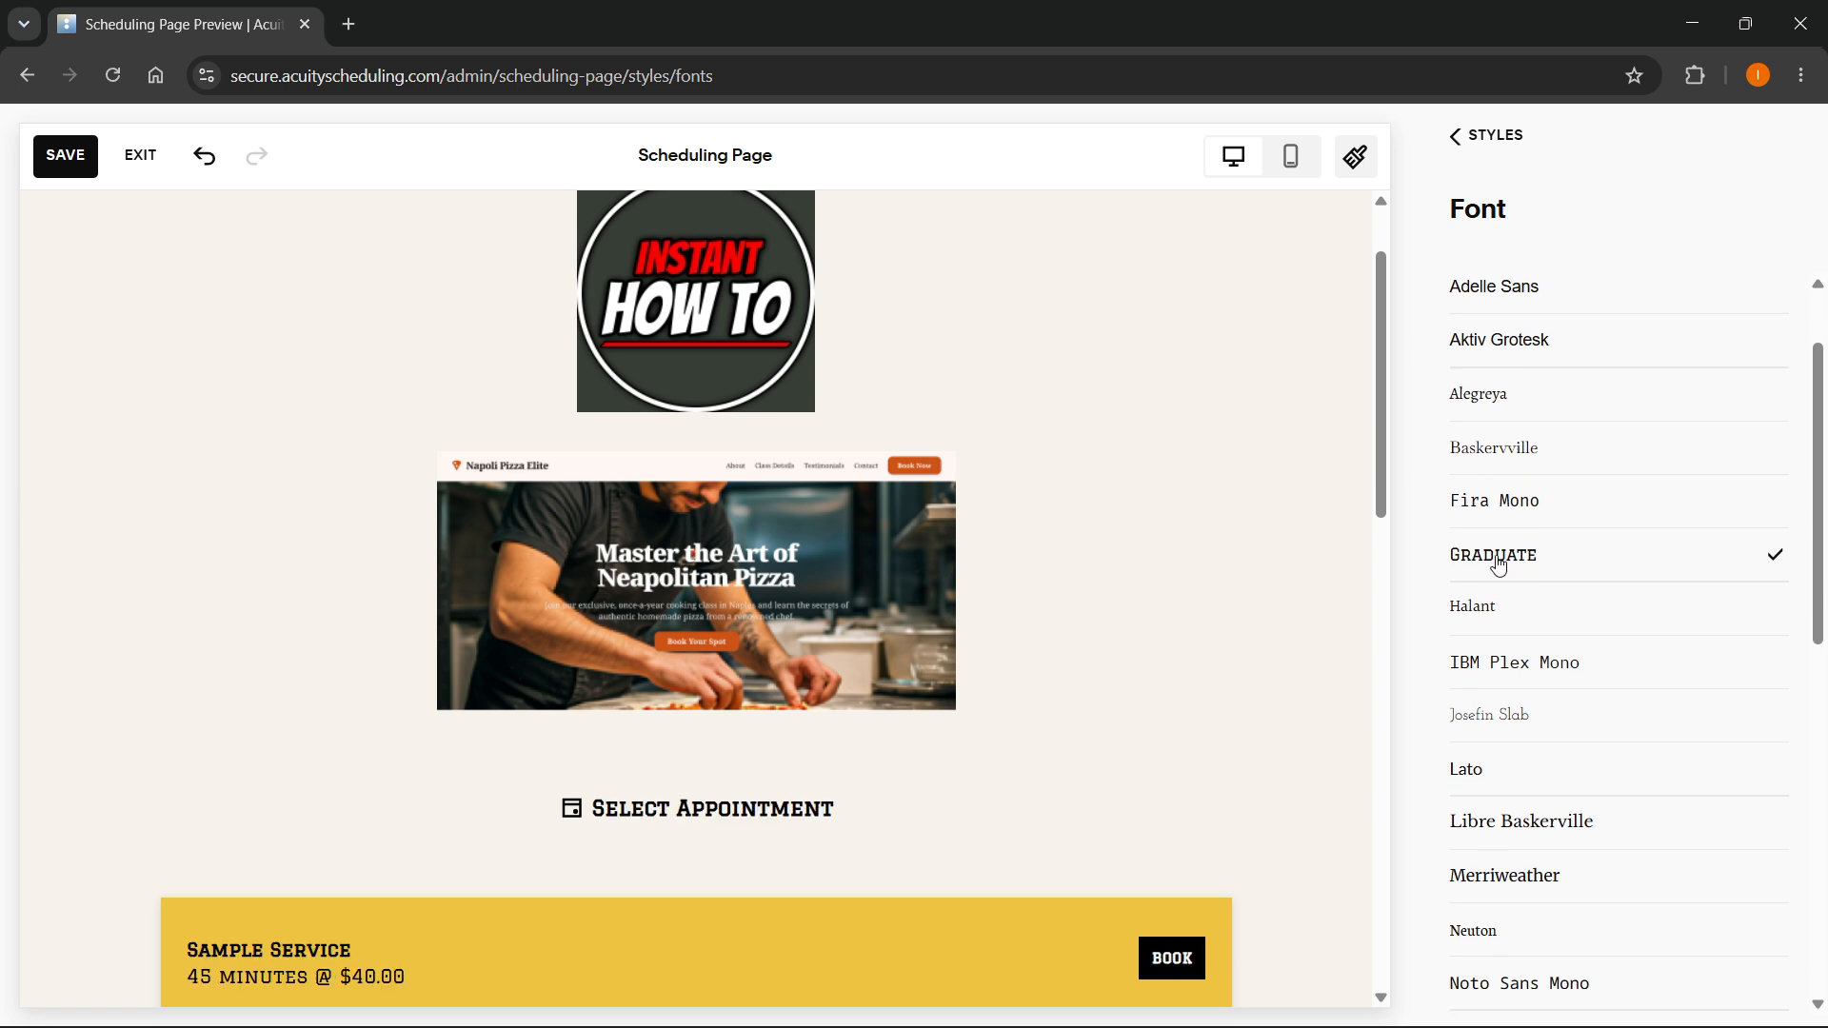
scroll(1503, 574, "down", 2)
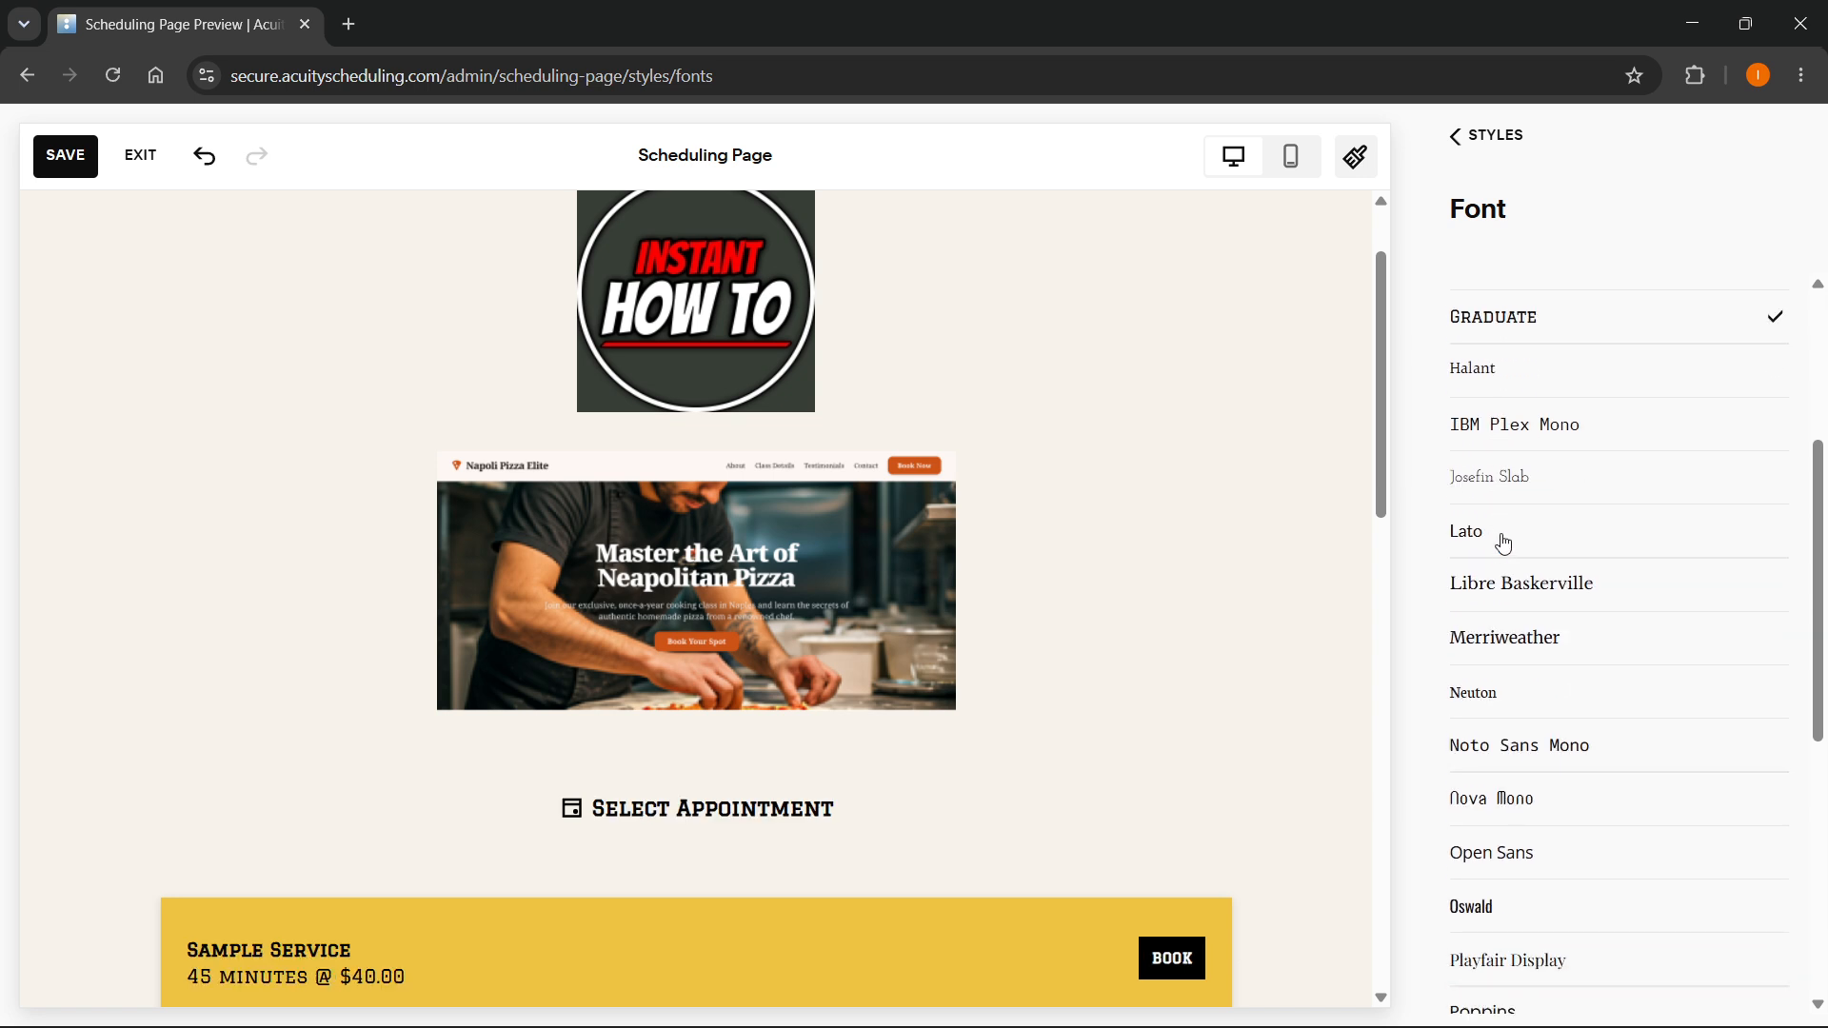
left_click(1503, 541)
left_click(1488, 912)
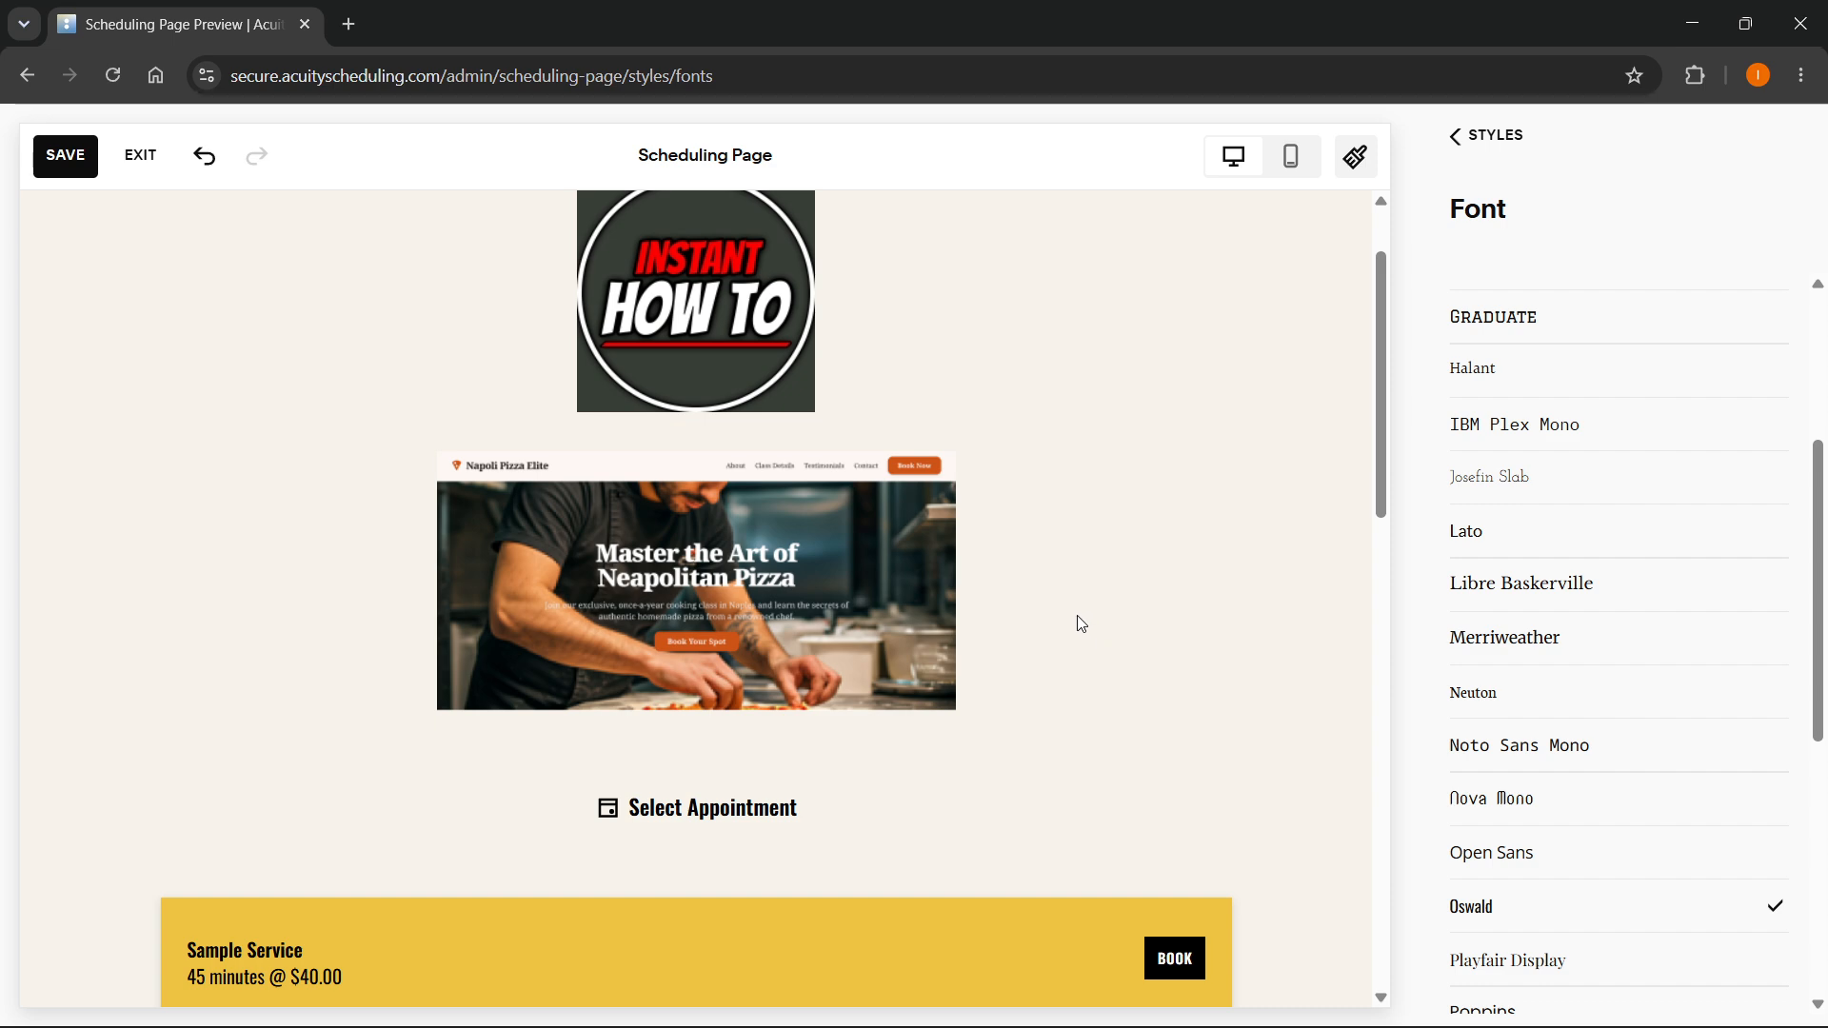
- Look through the remaining fonts, save the style changes and review the scheduling page preview
scroll(1482, 368, "up", 3)
scroll(1491, 358, "down", 5)
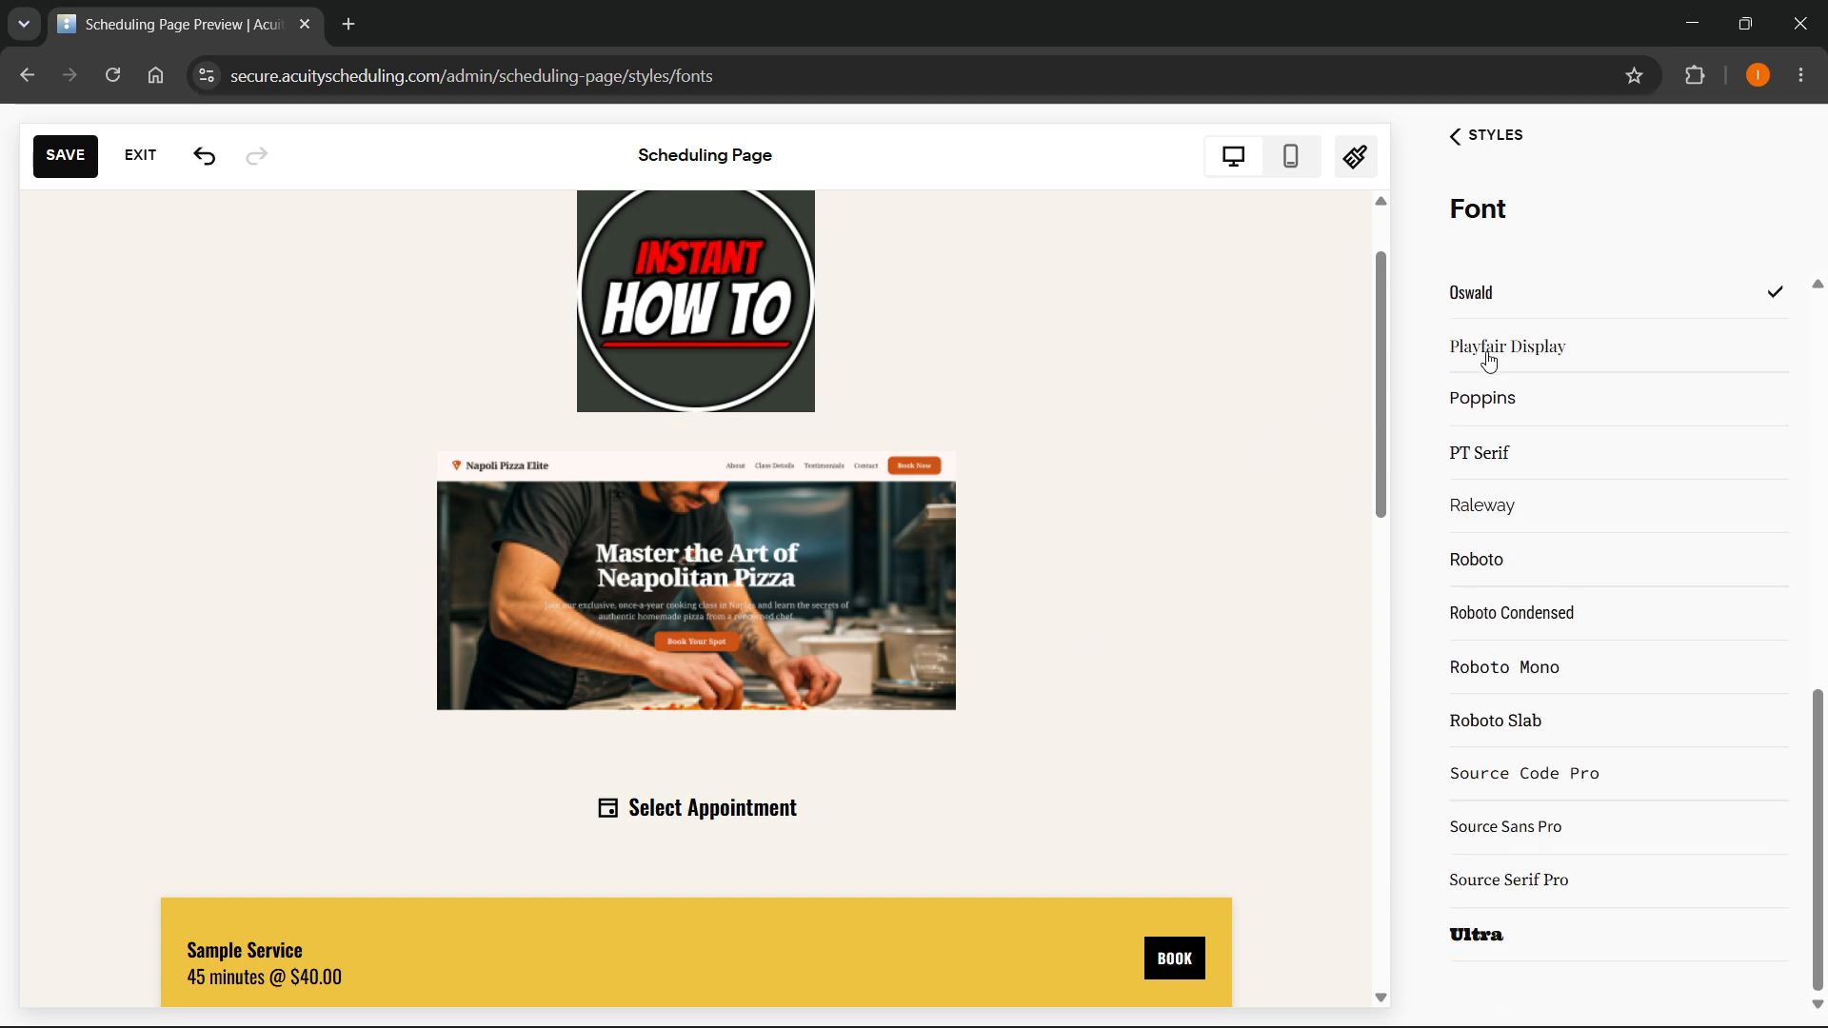
scroll(1476, 347, "up", 5)
left_click(59, 156)
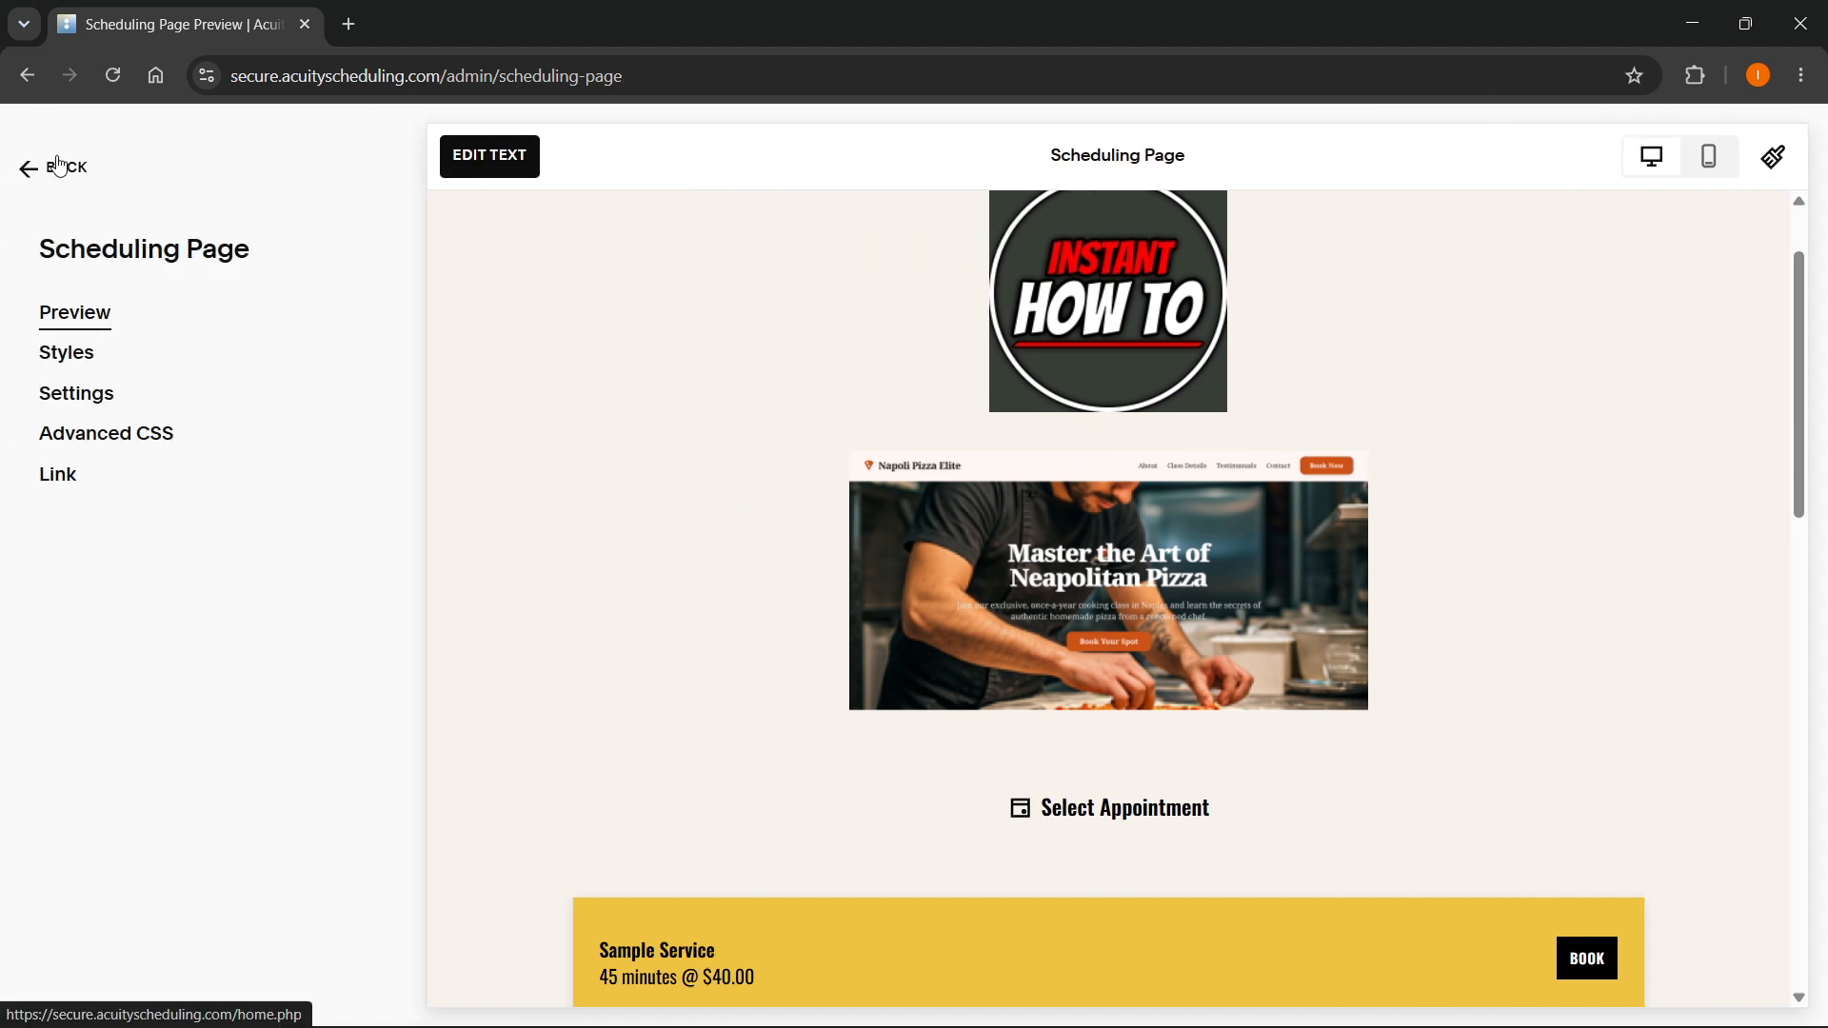
scroll(999, 396, "down", 10)
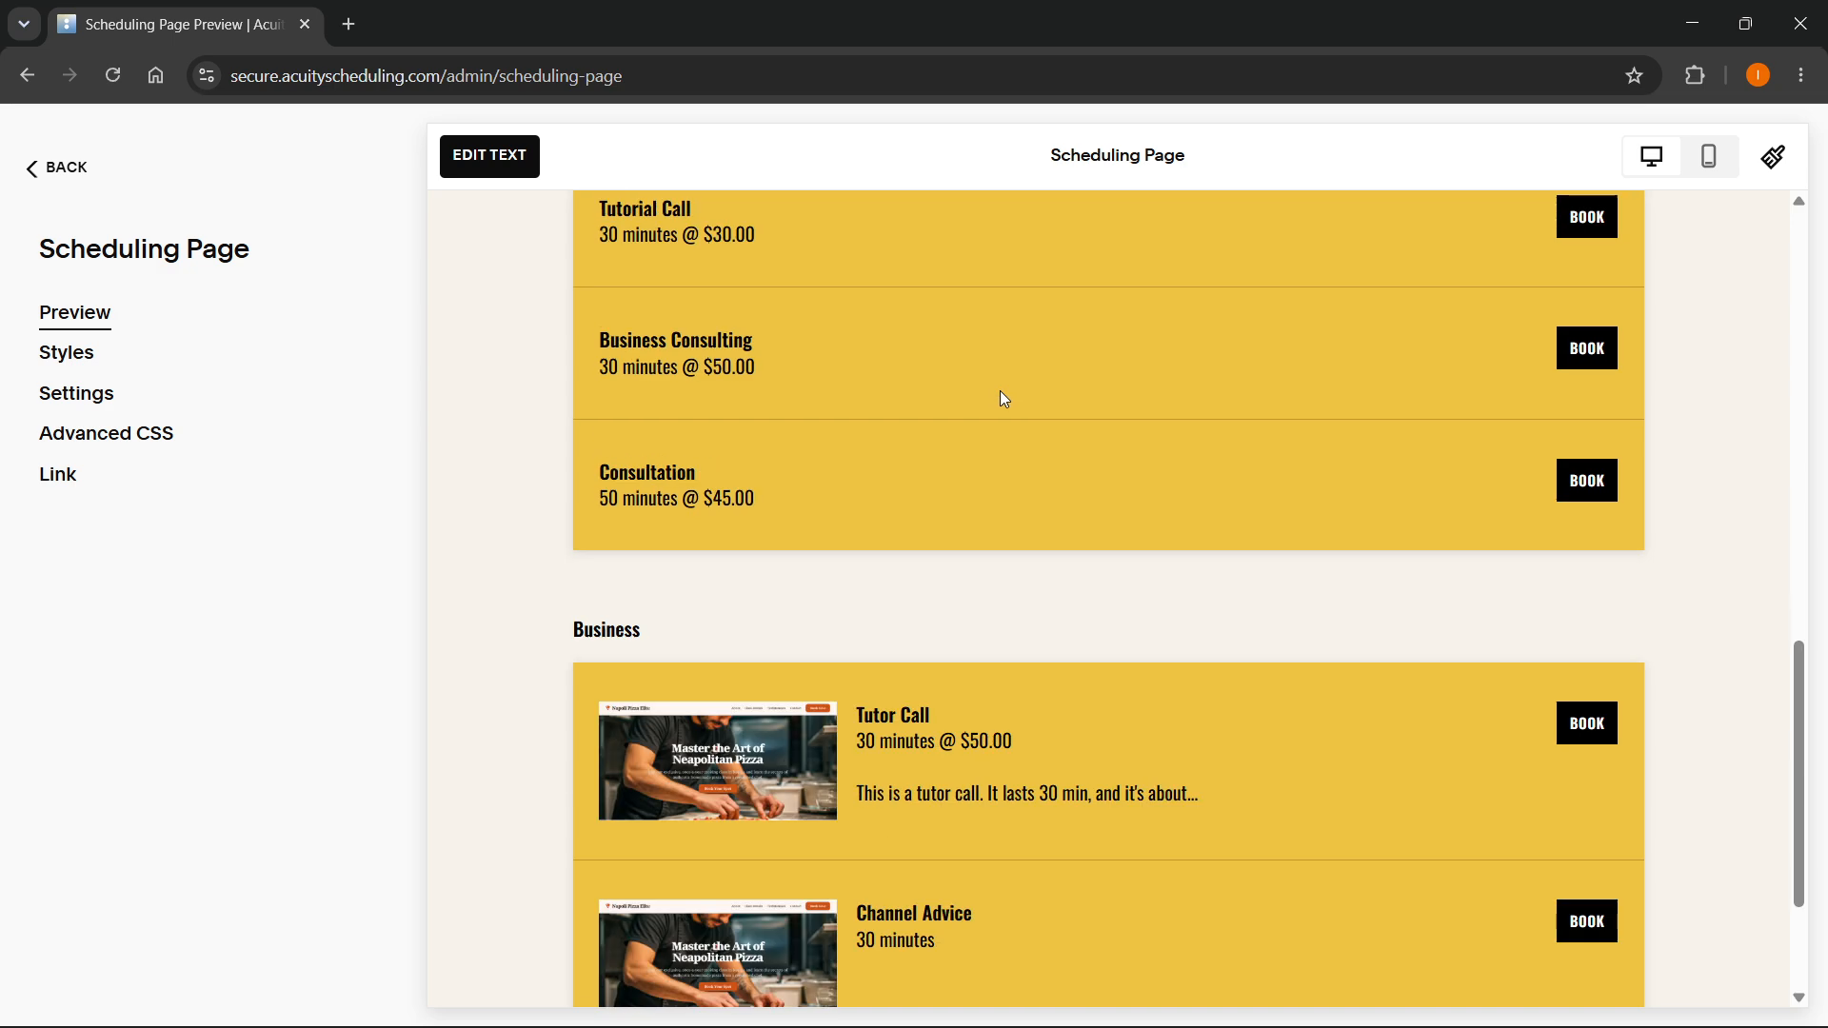
scroll(968, 404, "up", 12)
- Start editing the page text and append "Hello" to the "Select Appointment" heading
left_click(490, 156)
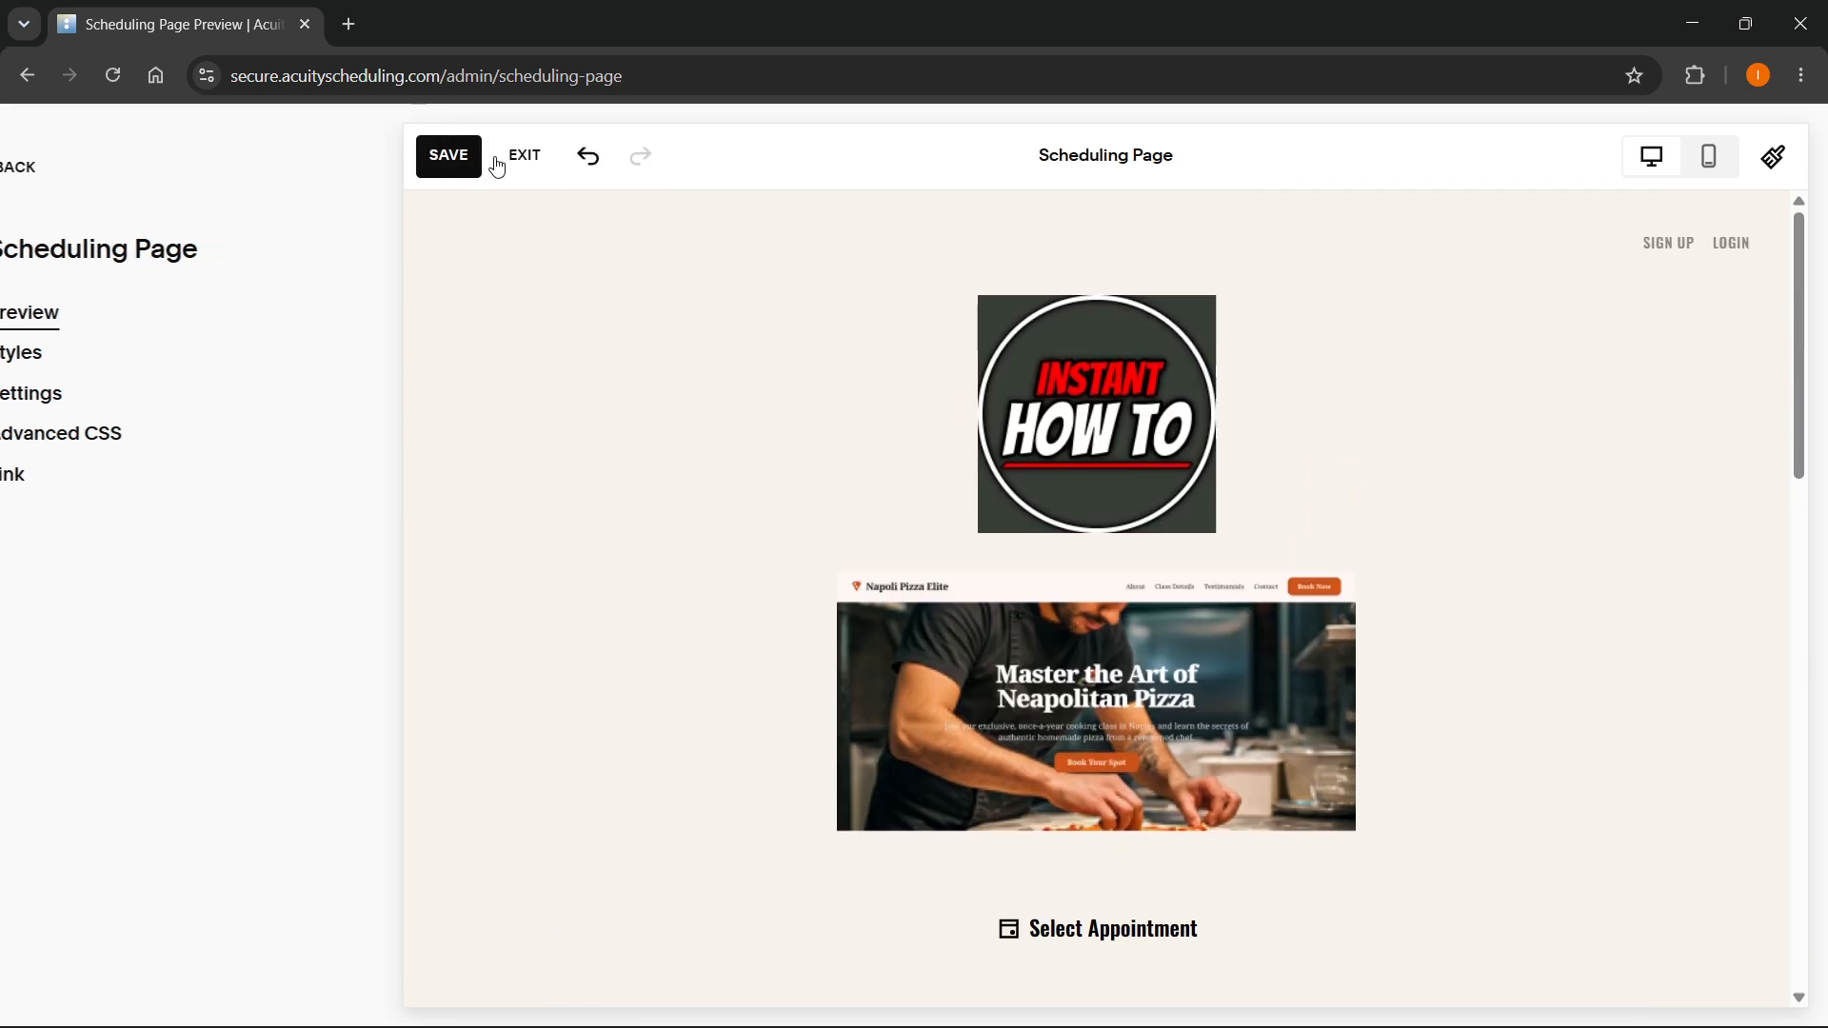
scroll(935, 671, "down", 4)
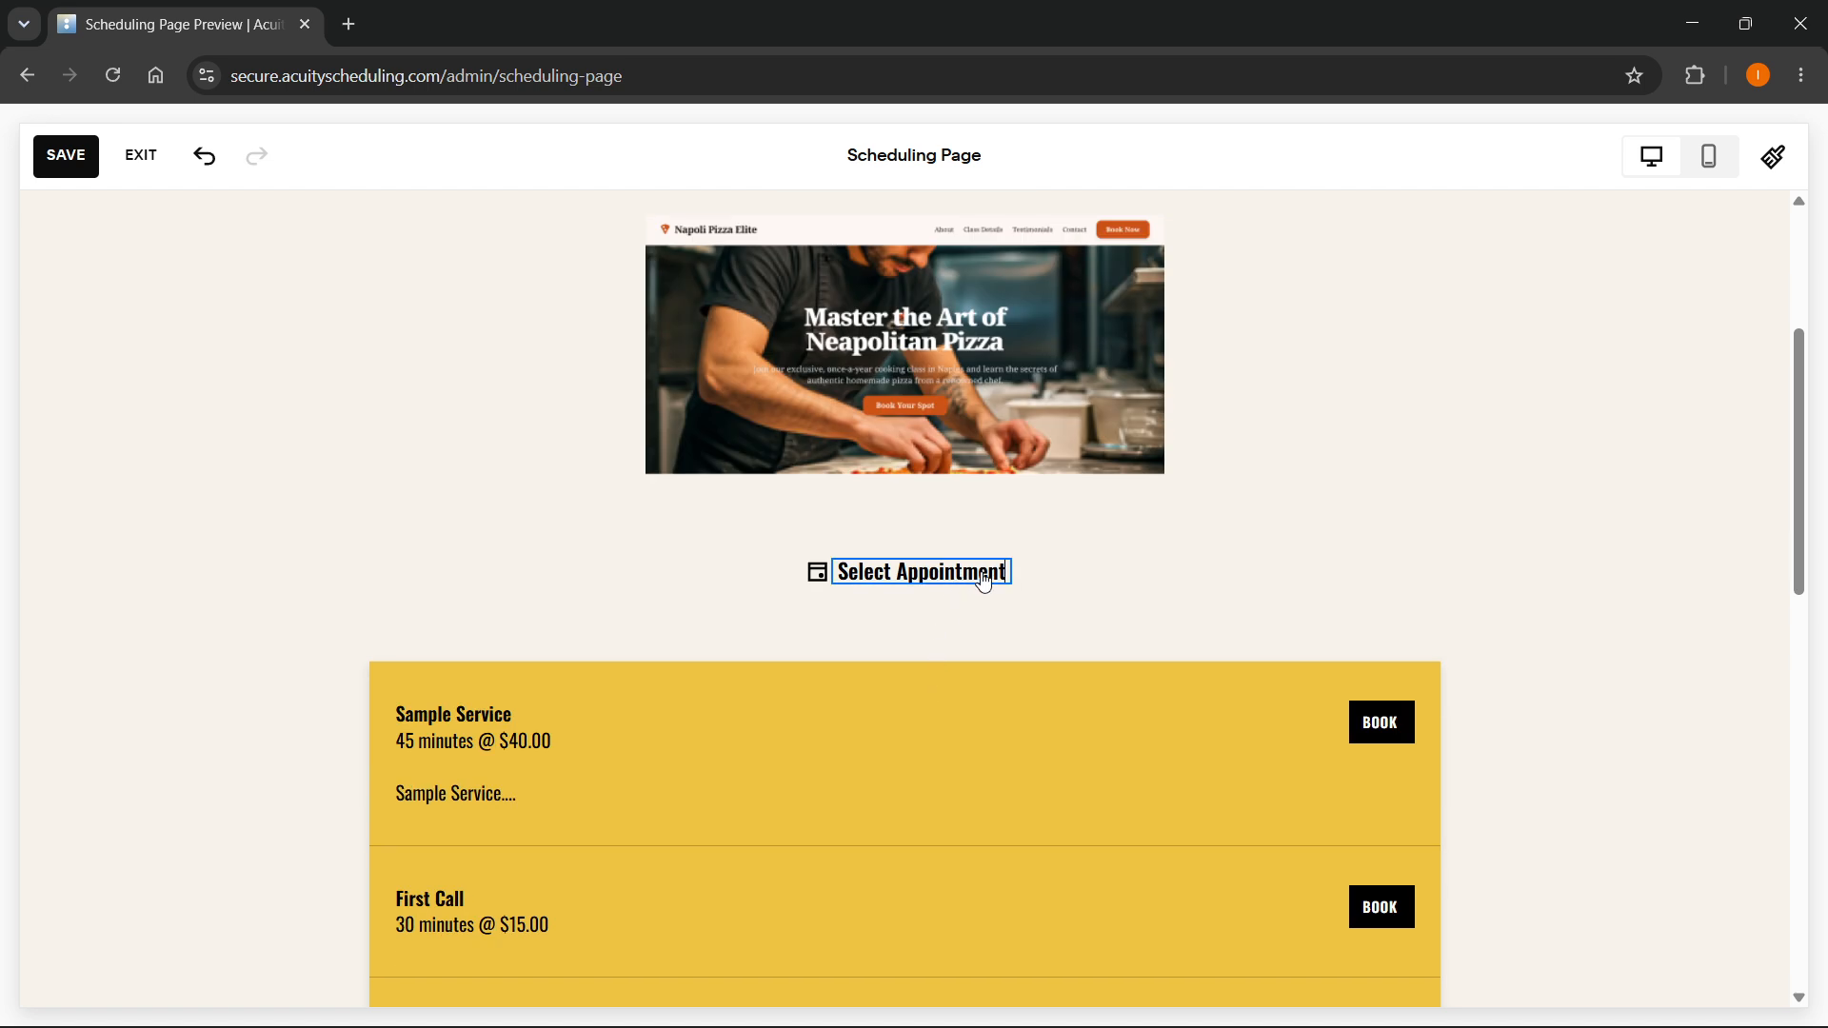
type("Hello...")
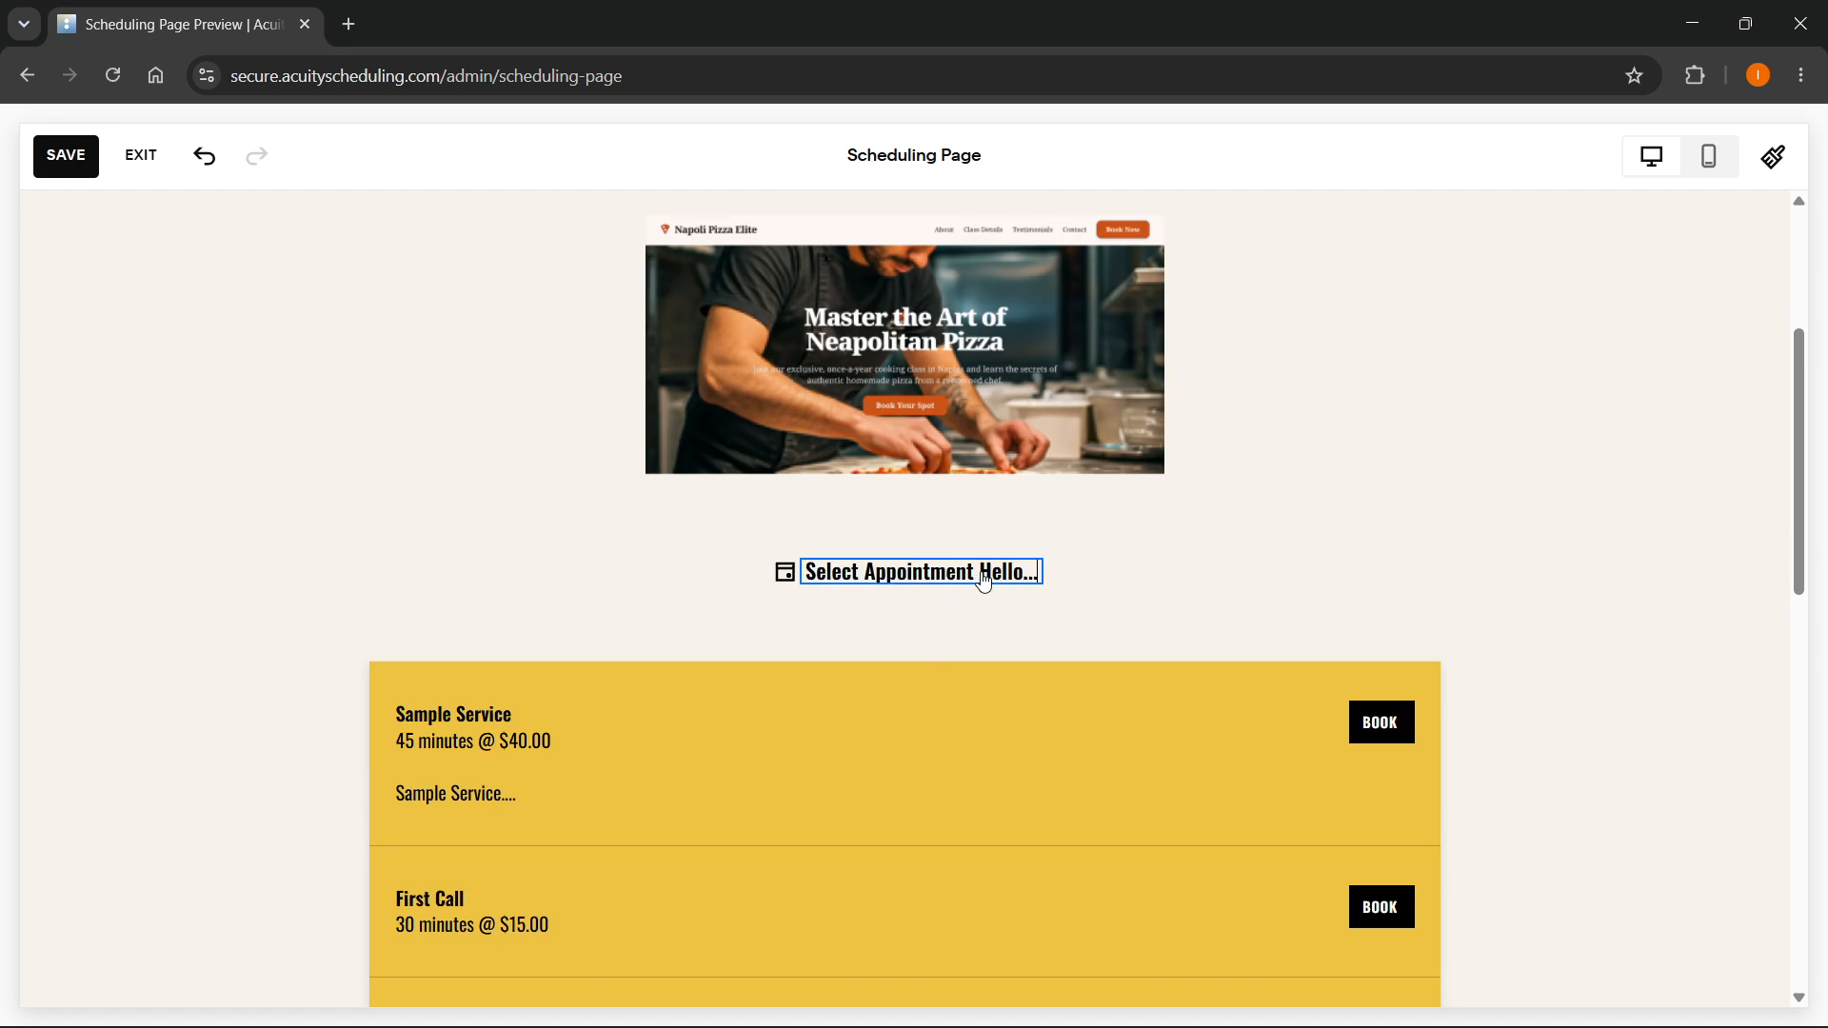
key("BackSpace")
key("BackSpace")
key("BackSpace")
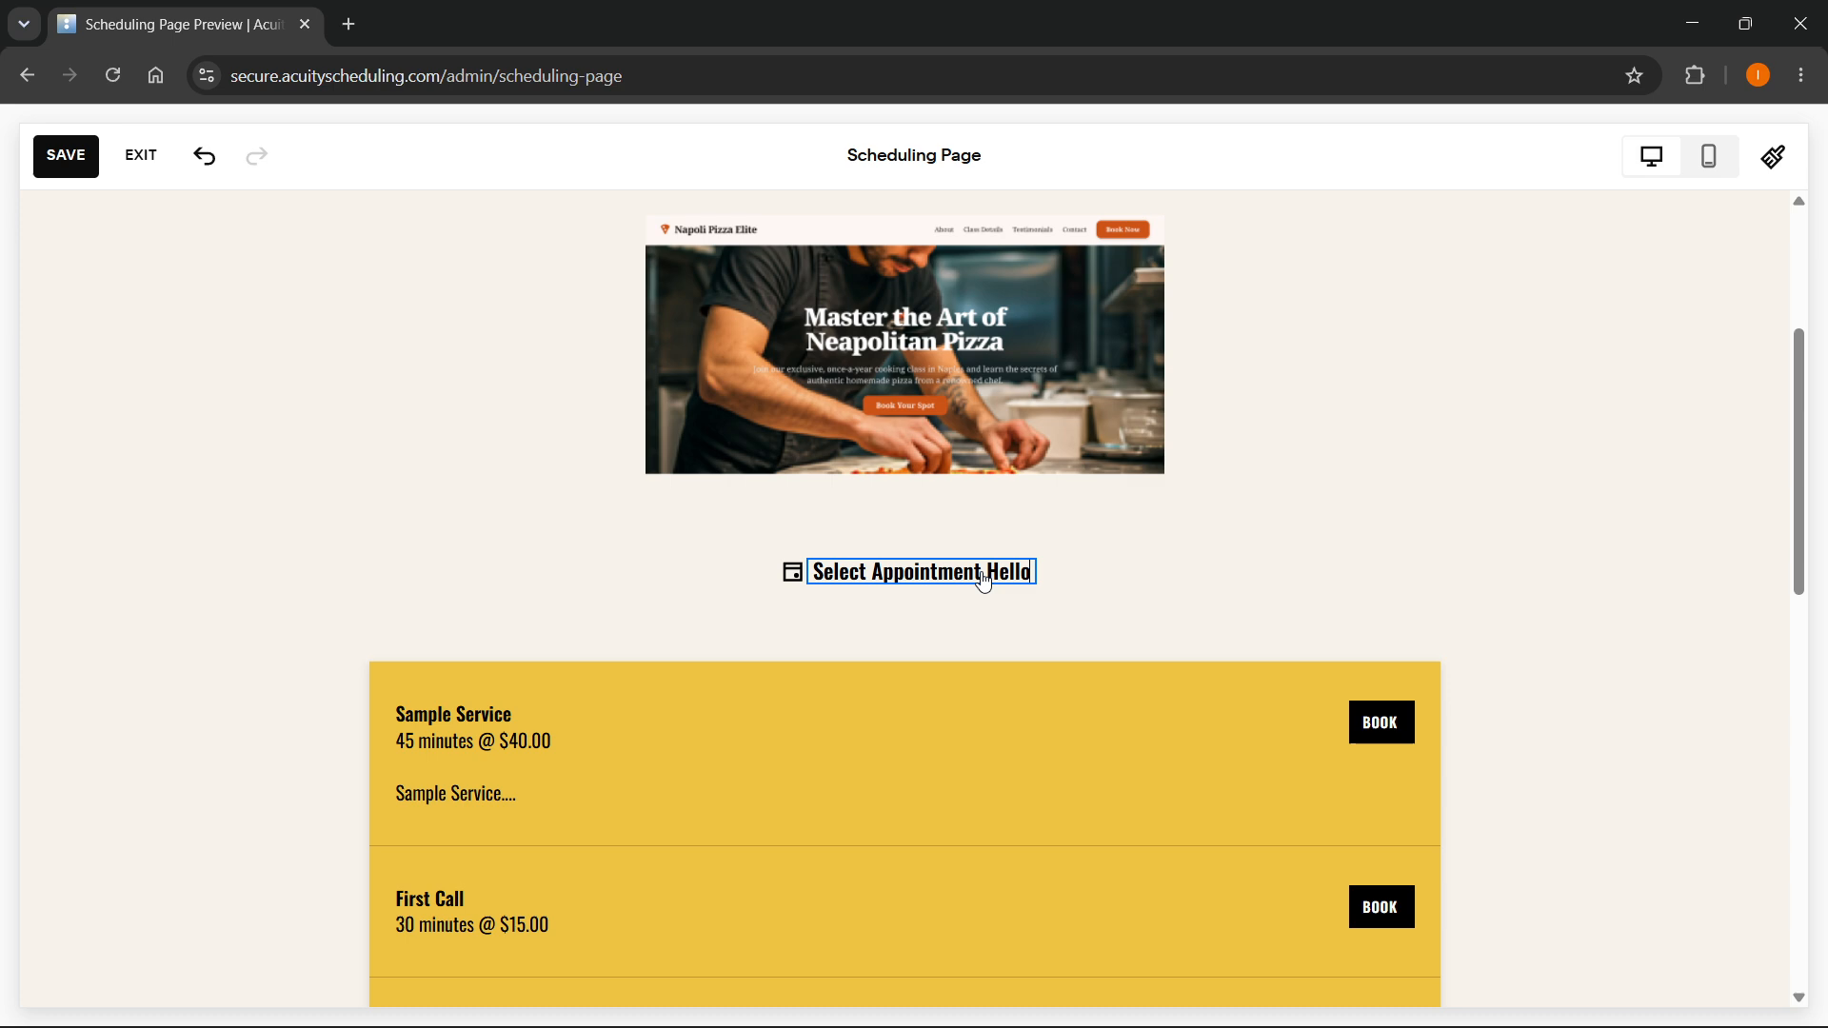
- Check the Sample Service entry for editable text and look over the rest of the scheduling page
left_click(457, 730)
scroll(725, 633, "down", 10)
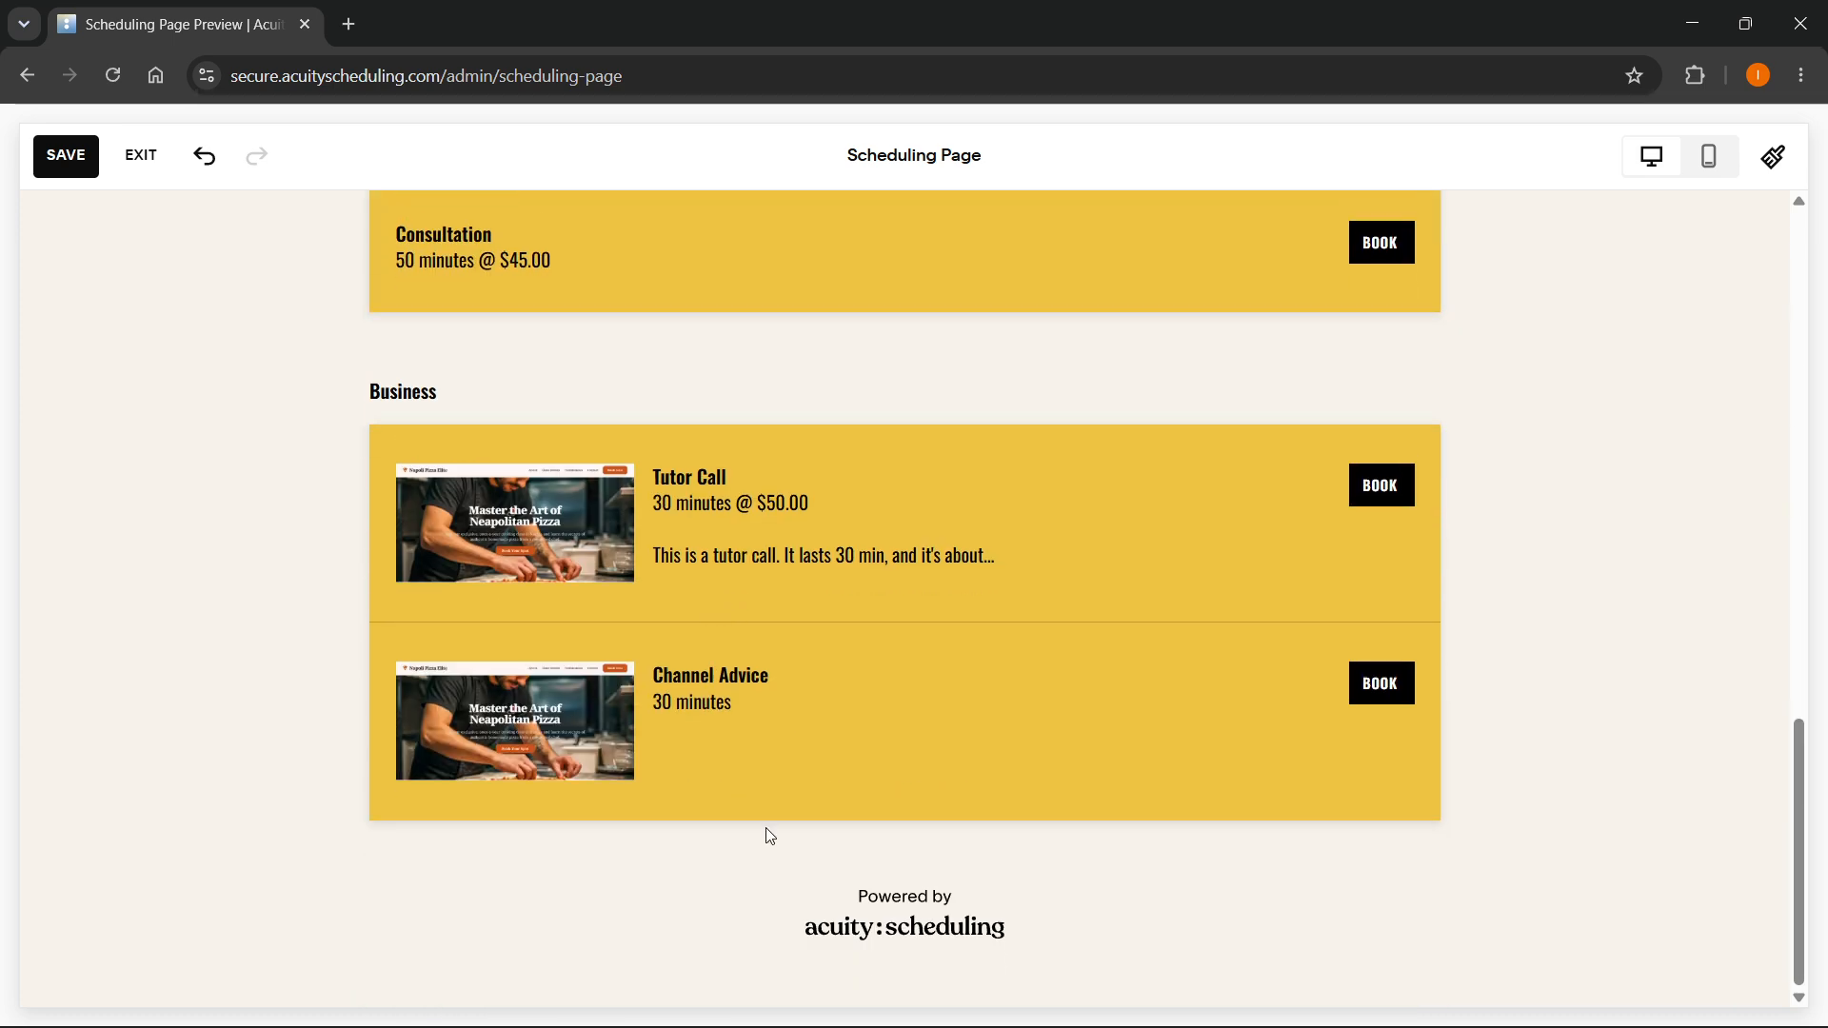
scroll(702, 767, "up", 12)
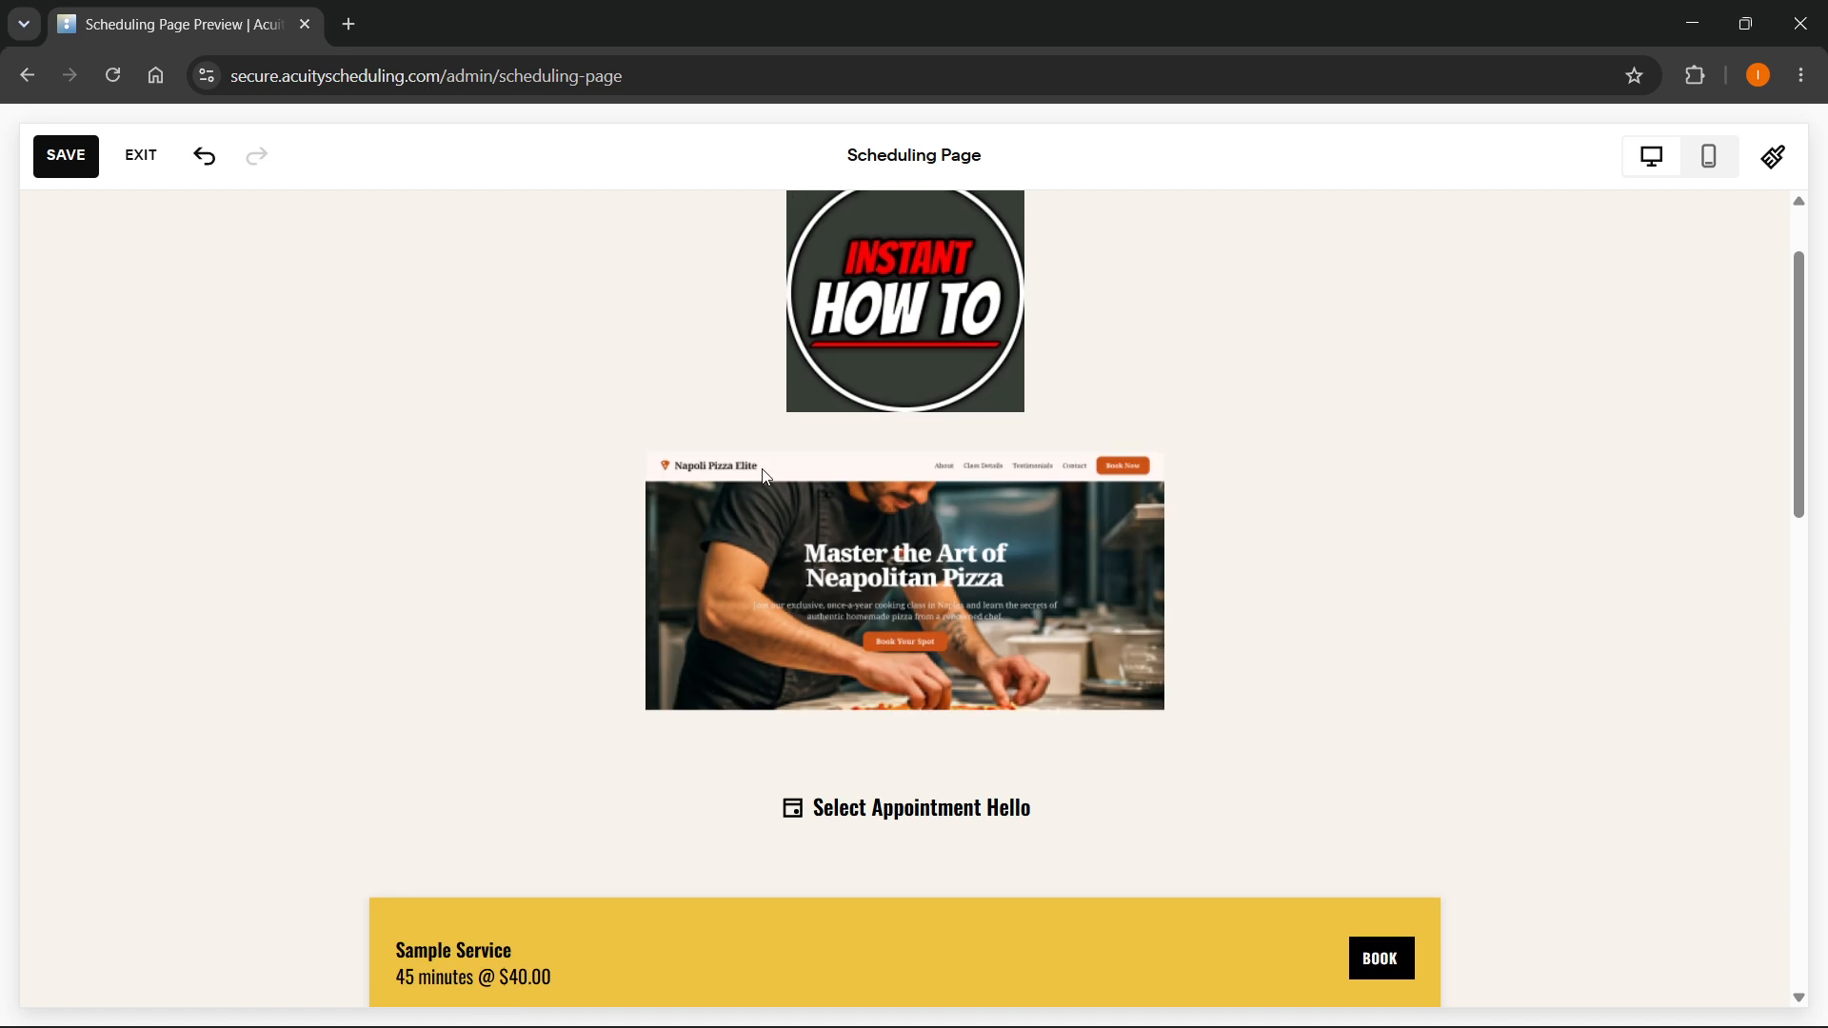
- Exit the page text editor without saving the change to the "Select Appointment" heading
scroll(767, 476, "up", 2)
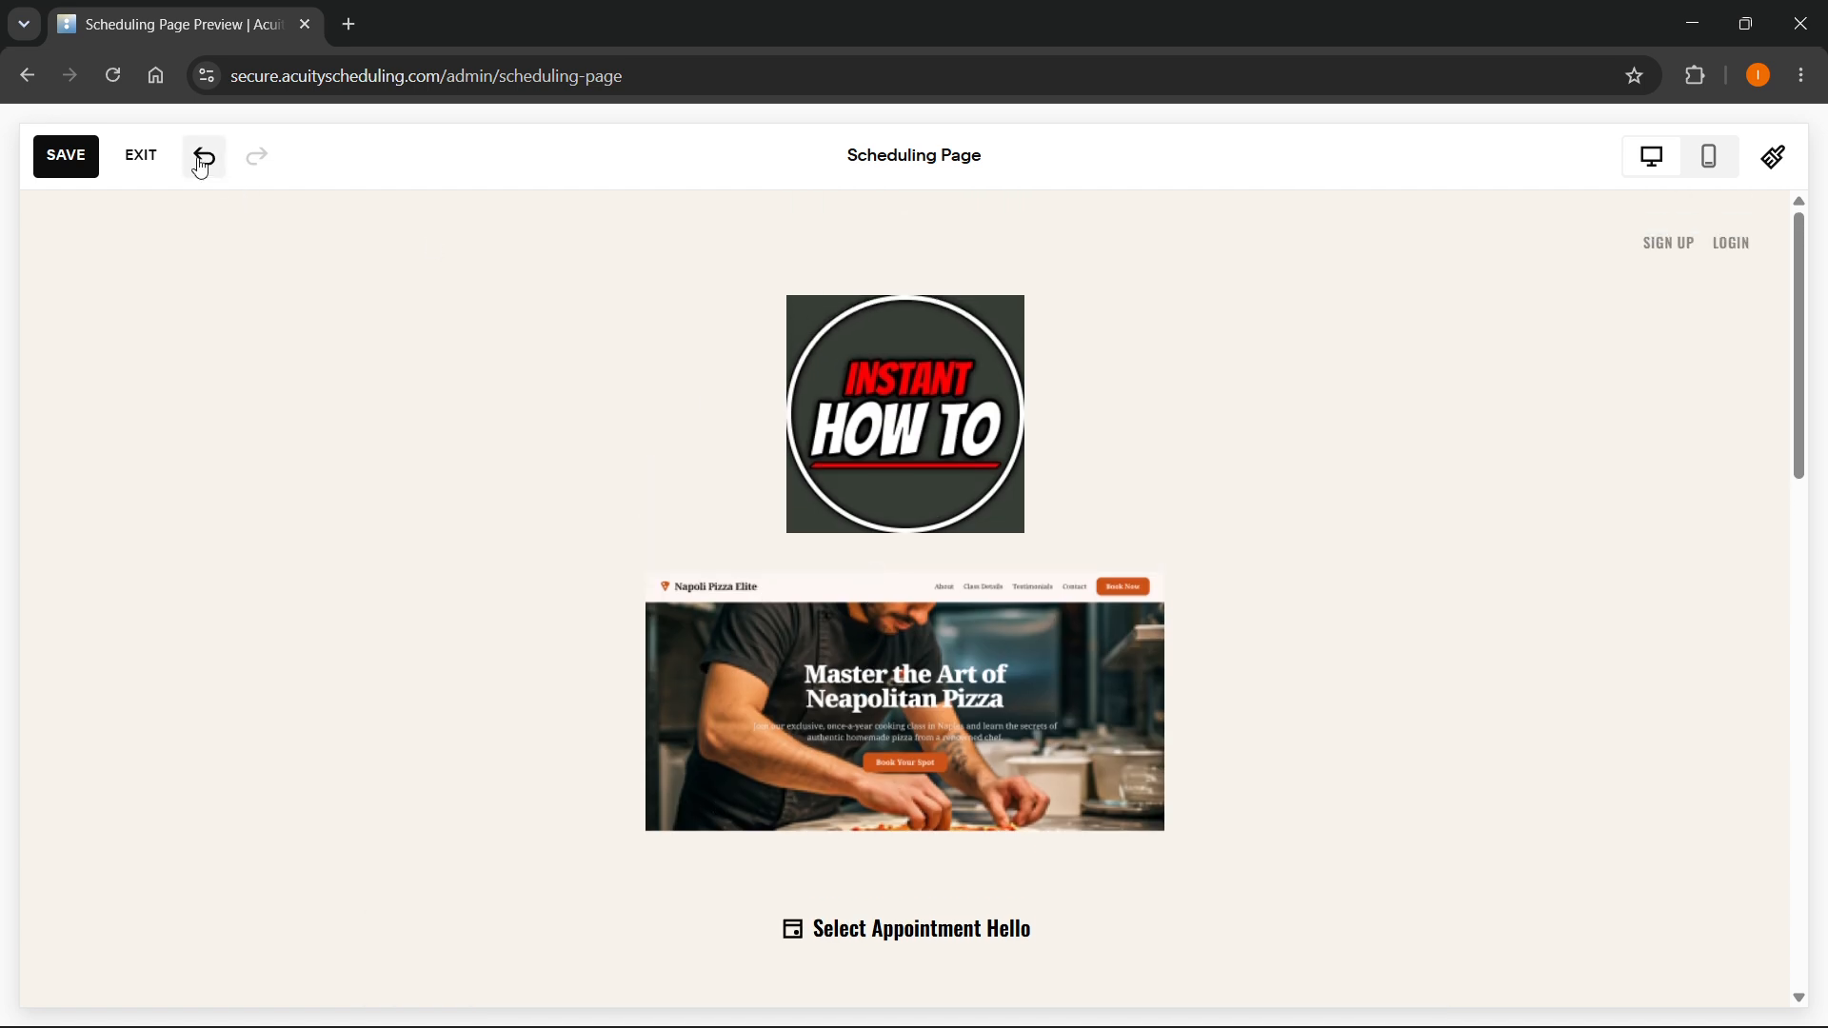
left_click(150, 155)
left_click(460, 312)
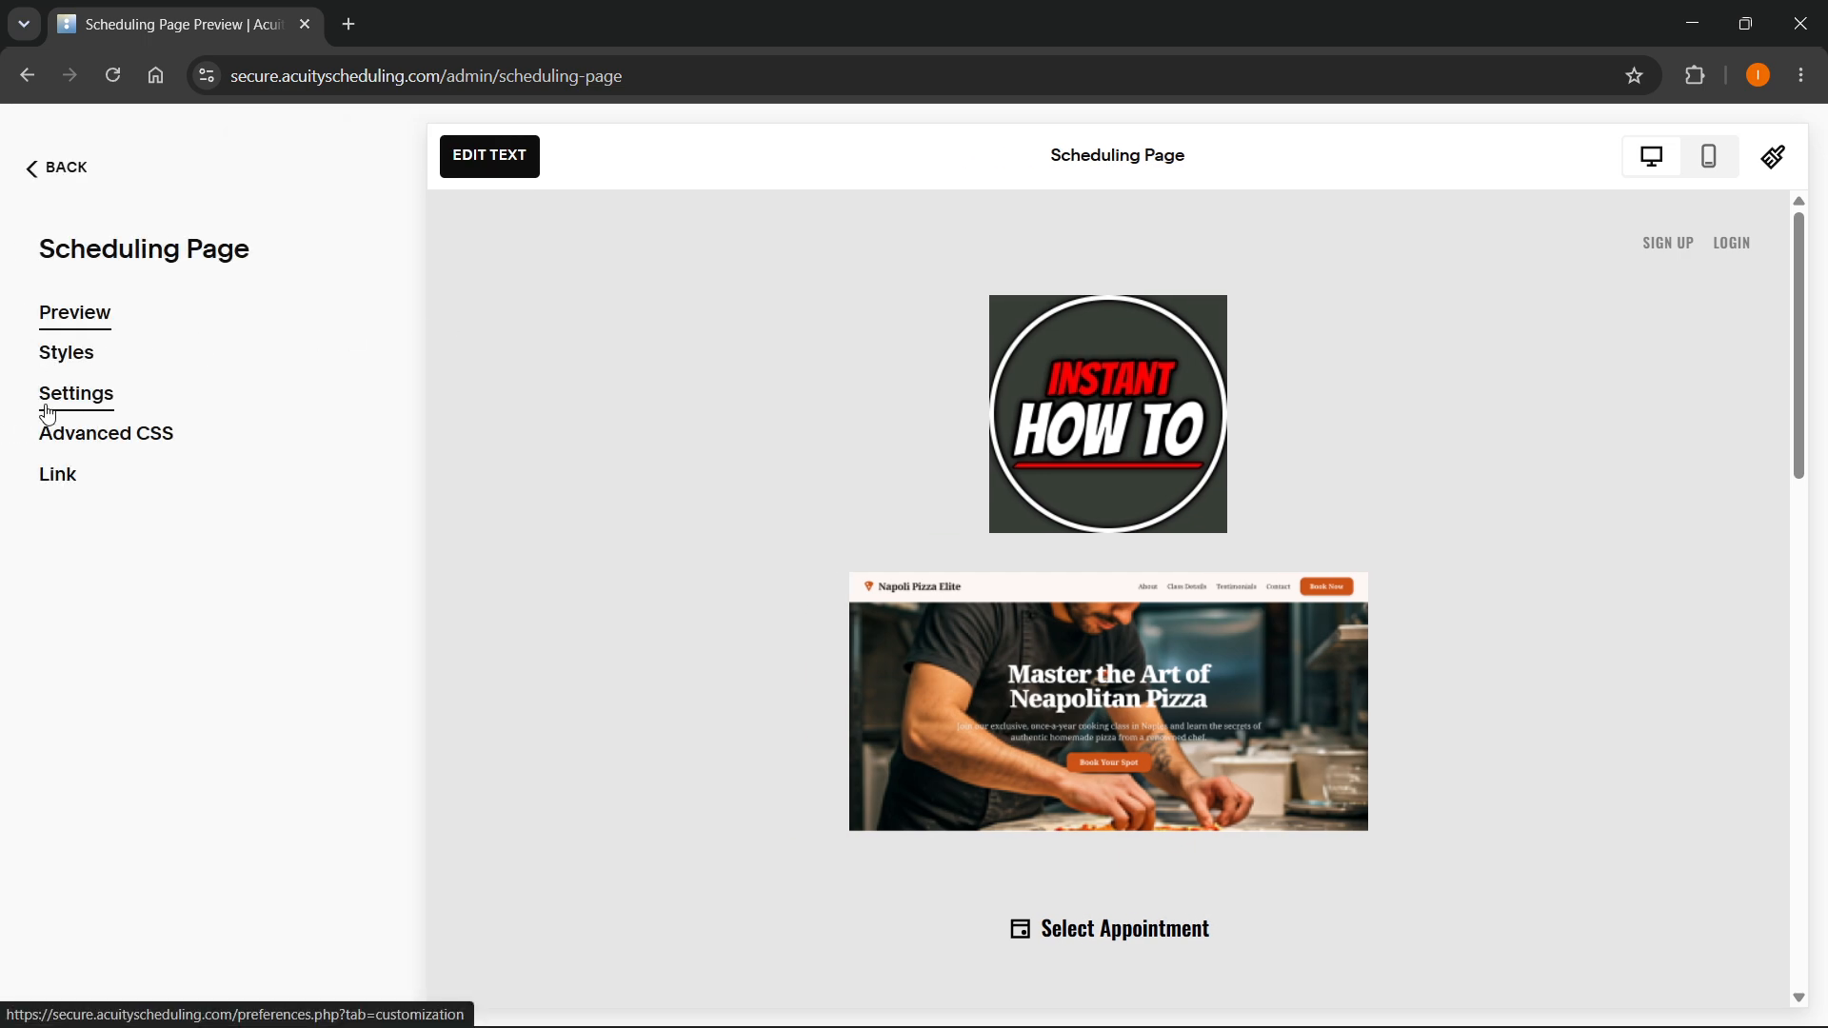
- Go to the scheduling page settings and review the template, business name, logo, instructions, time format, language and client display options
left_click(74, 400)
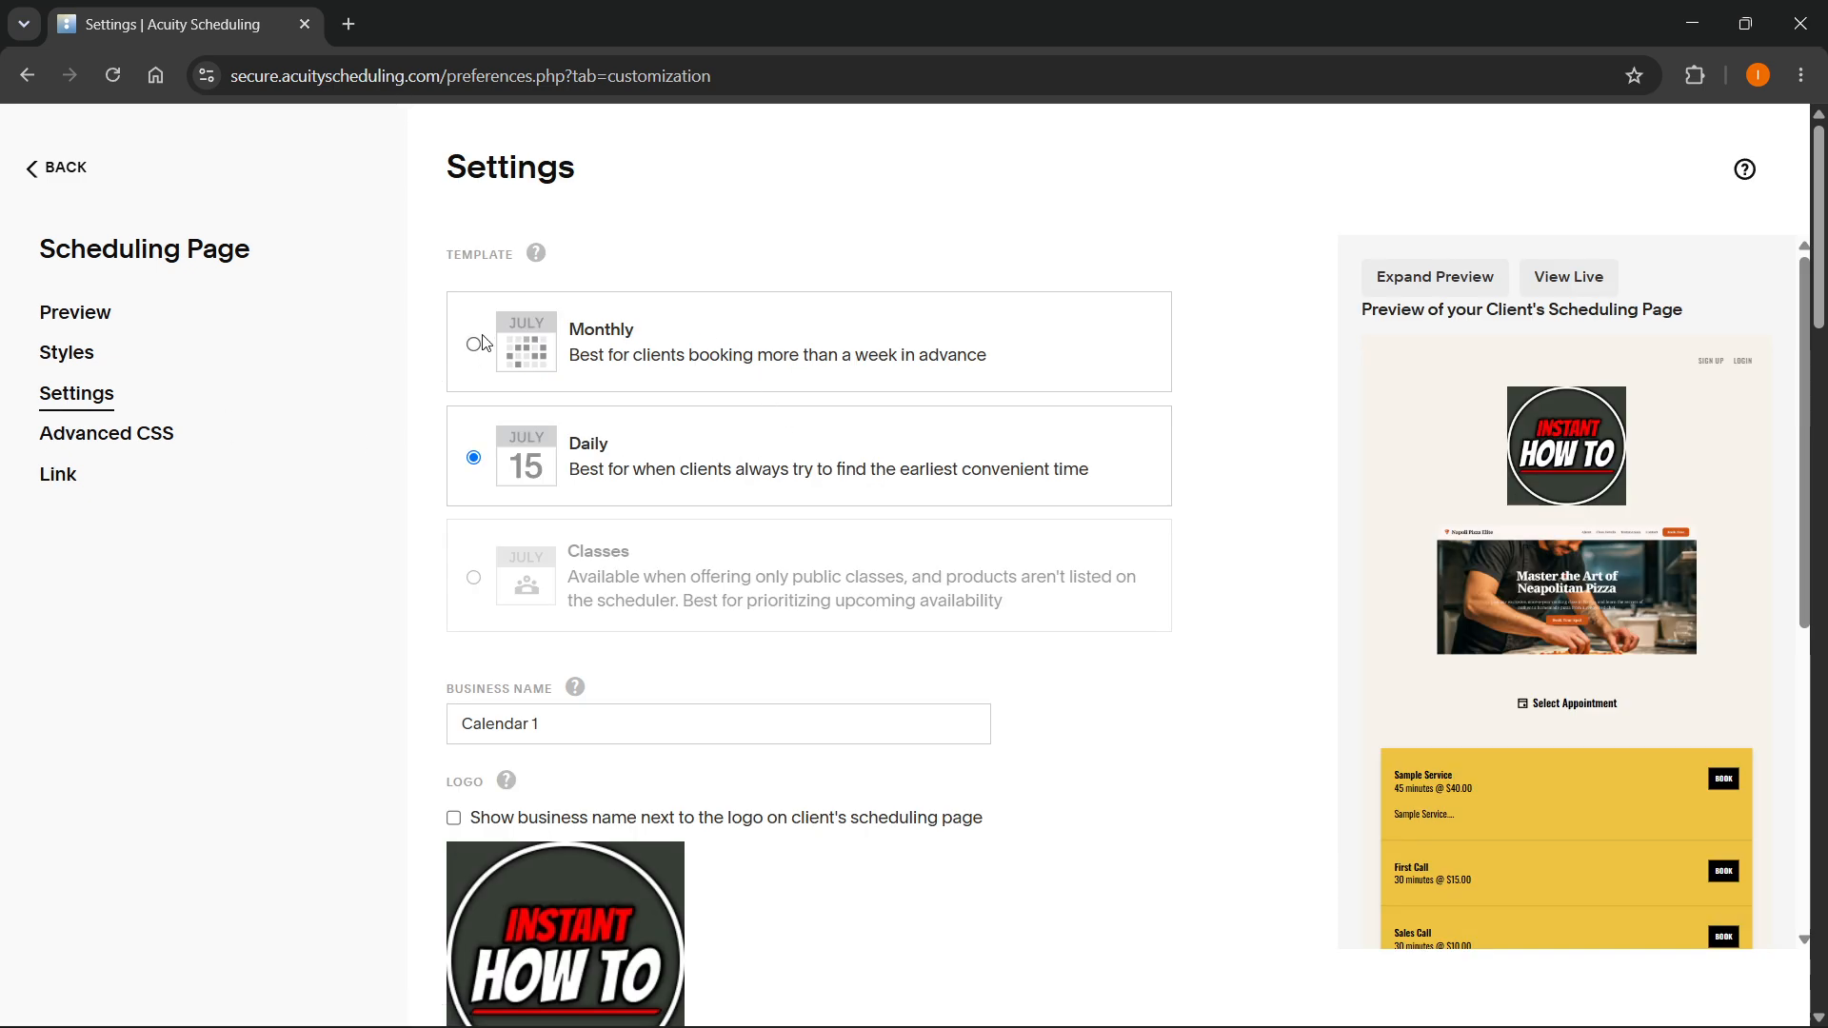
scroll(541, 366, "down", 3)
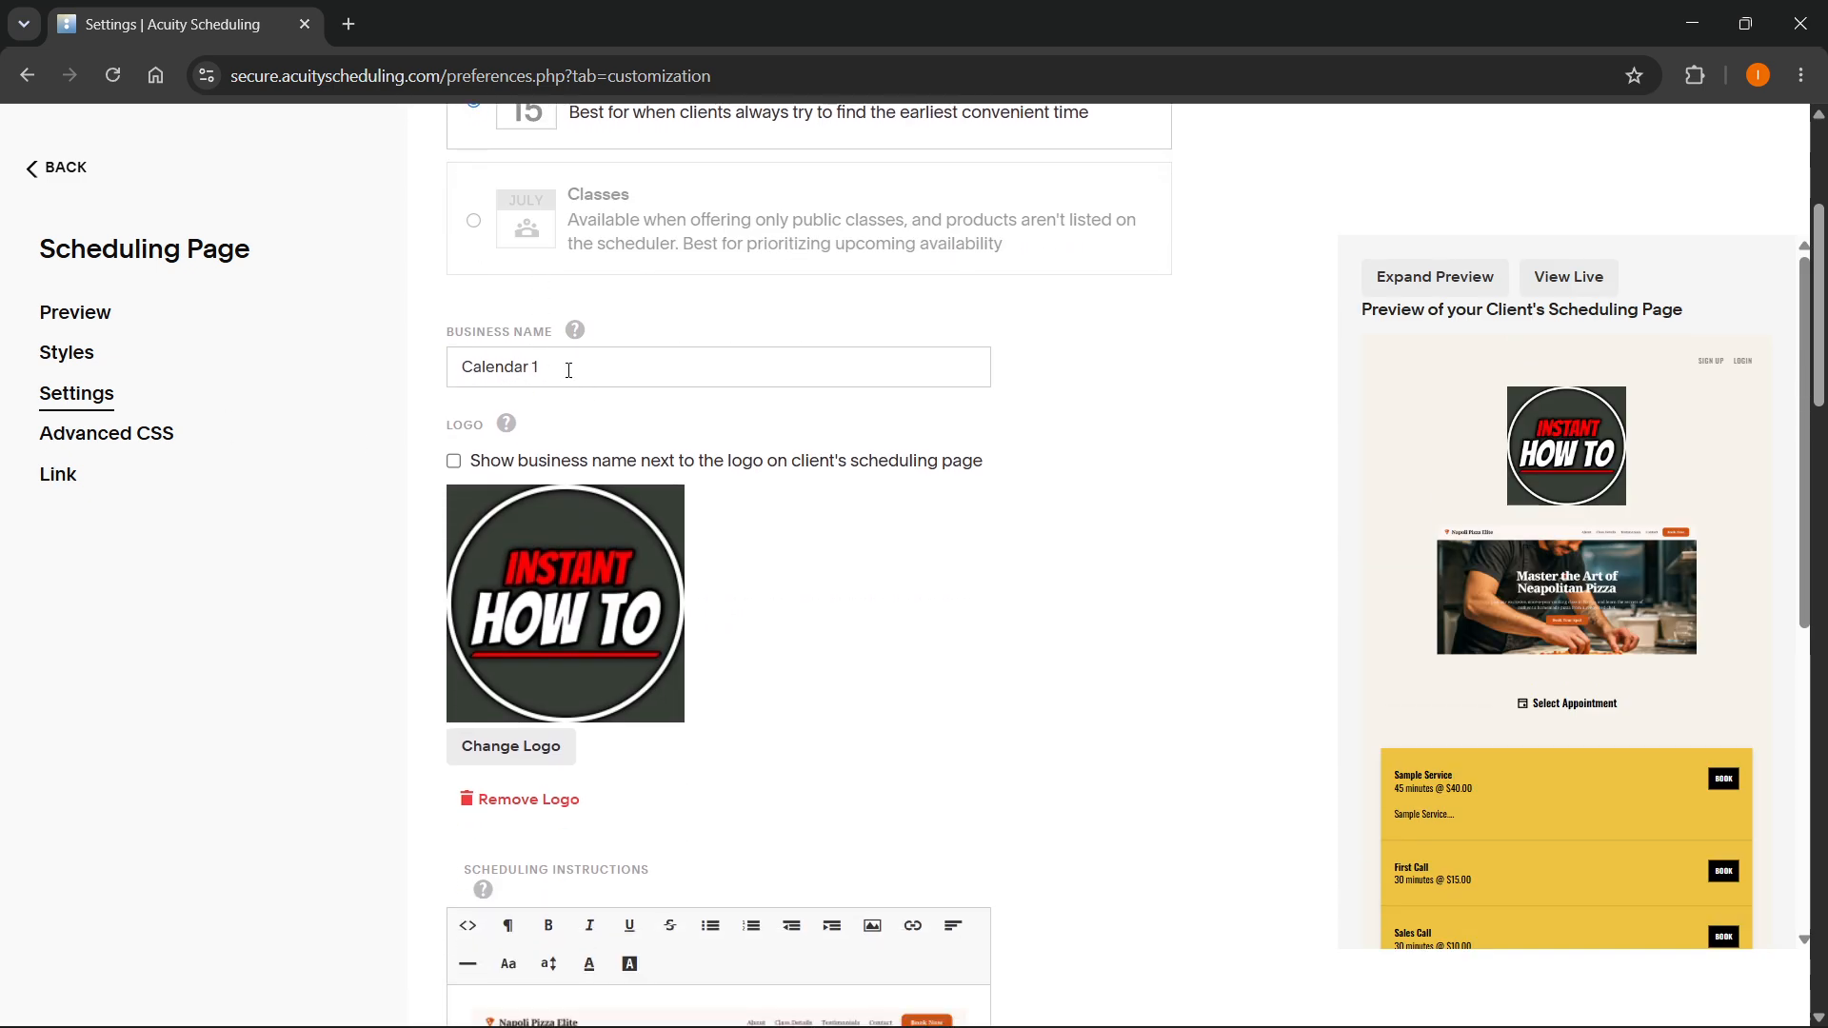
scroll(540, 561, "down", 2)
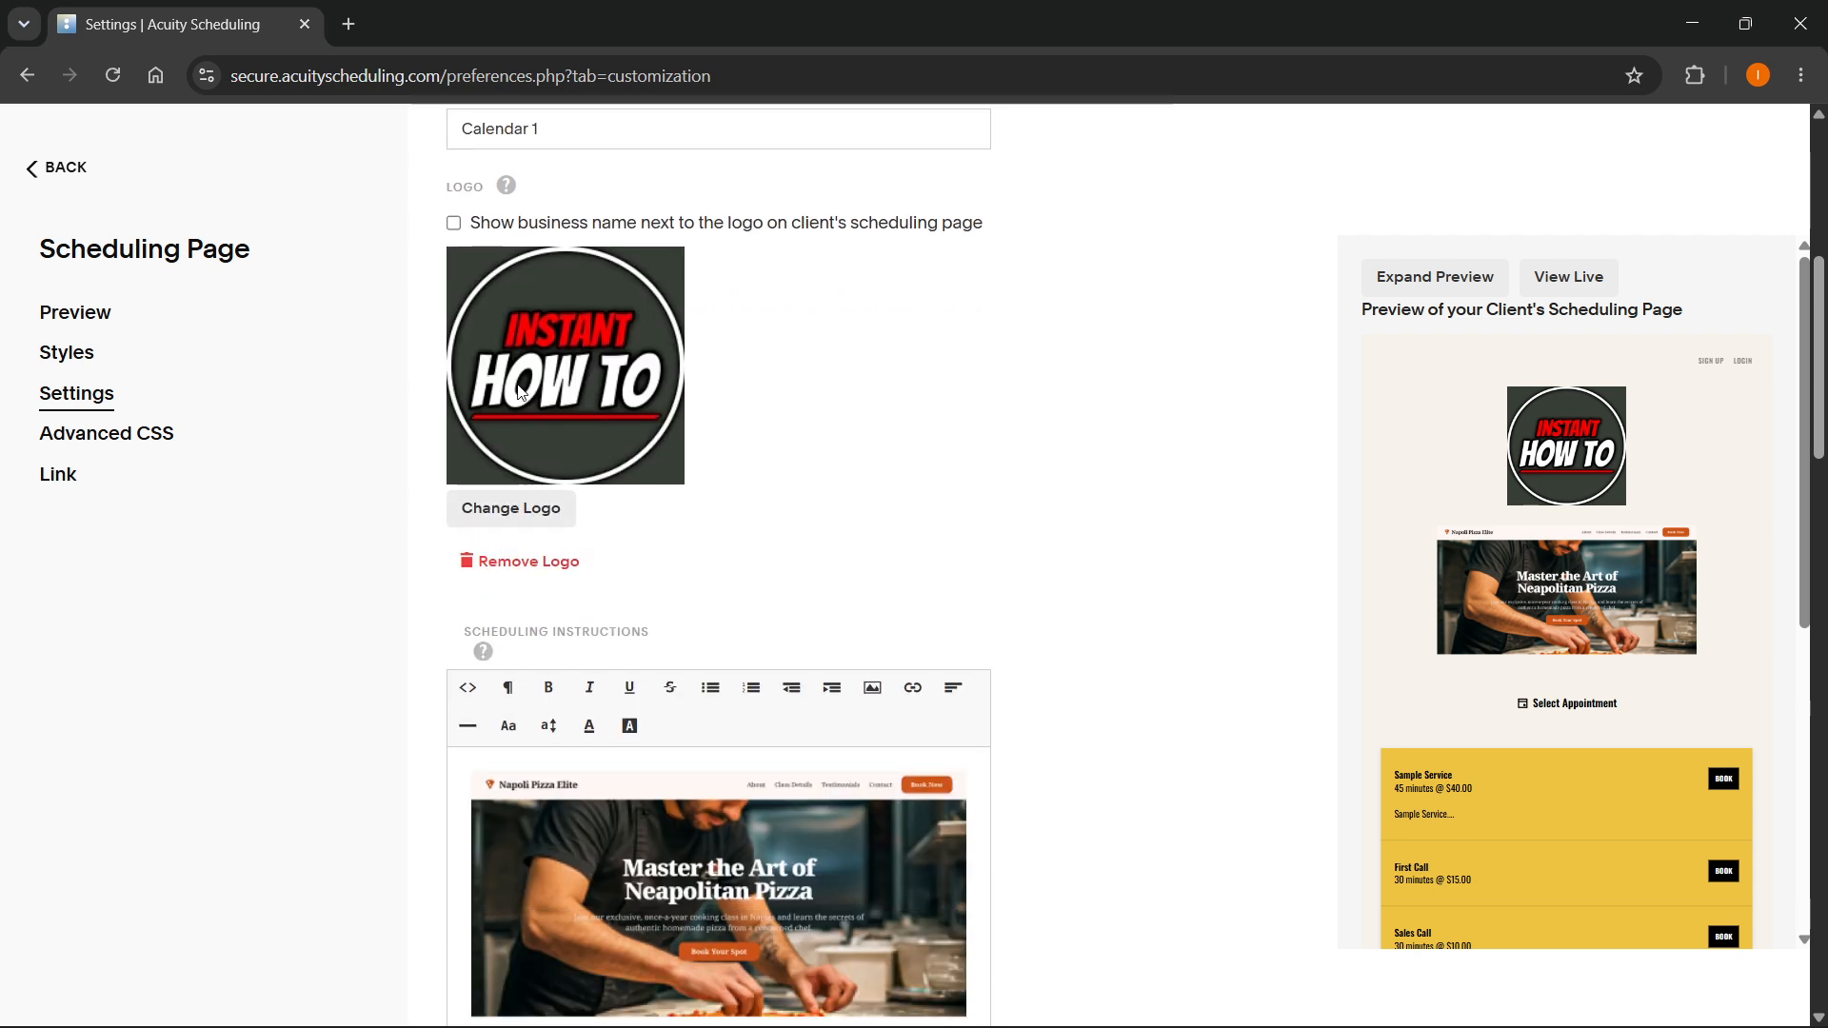
scroll(532, 500, "down", 2)
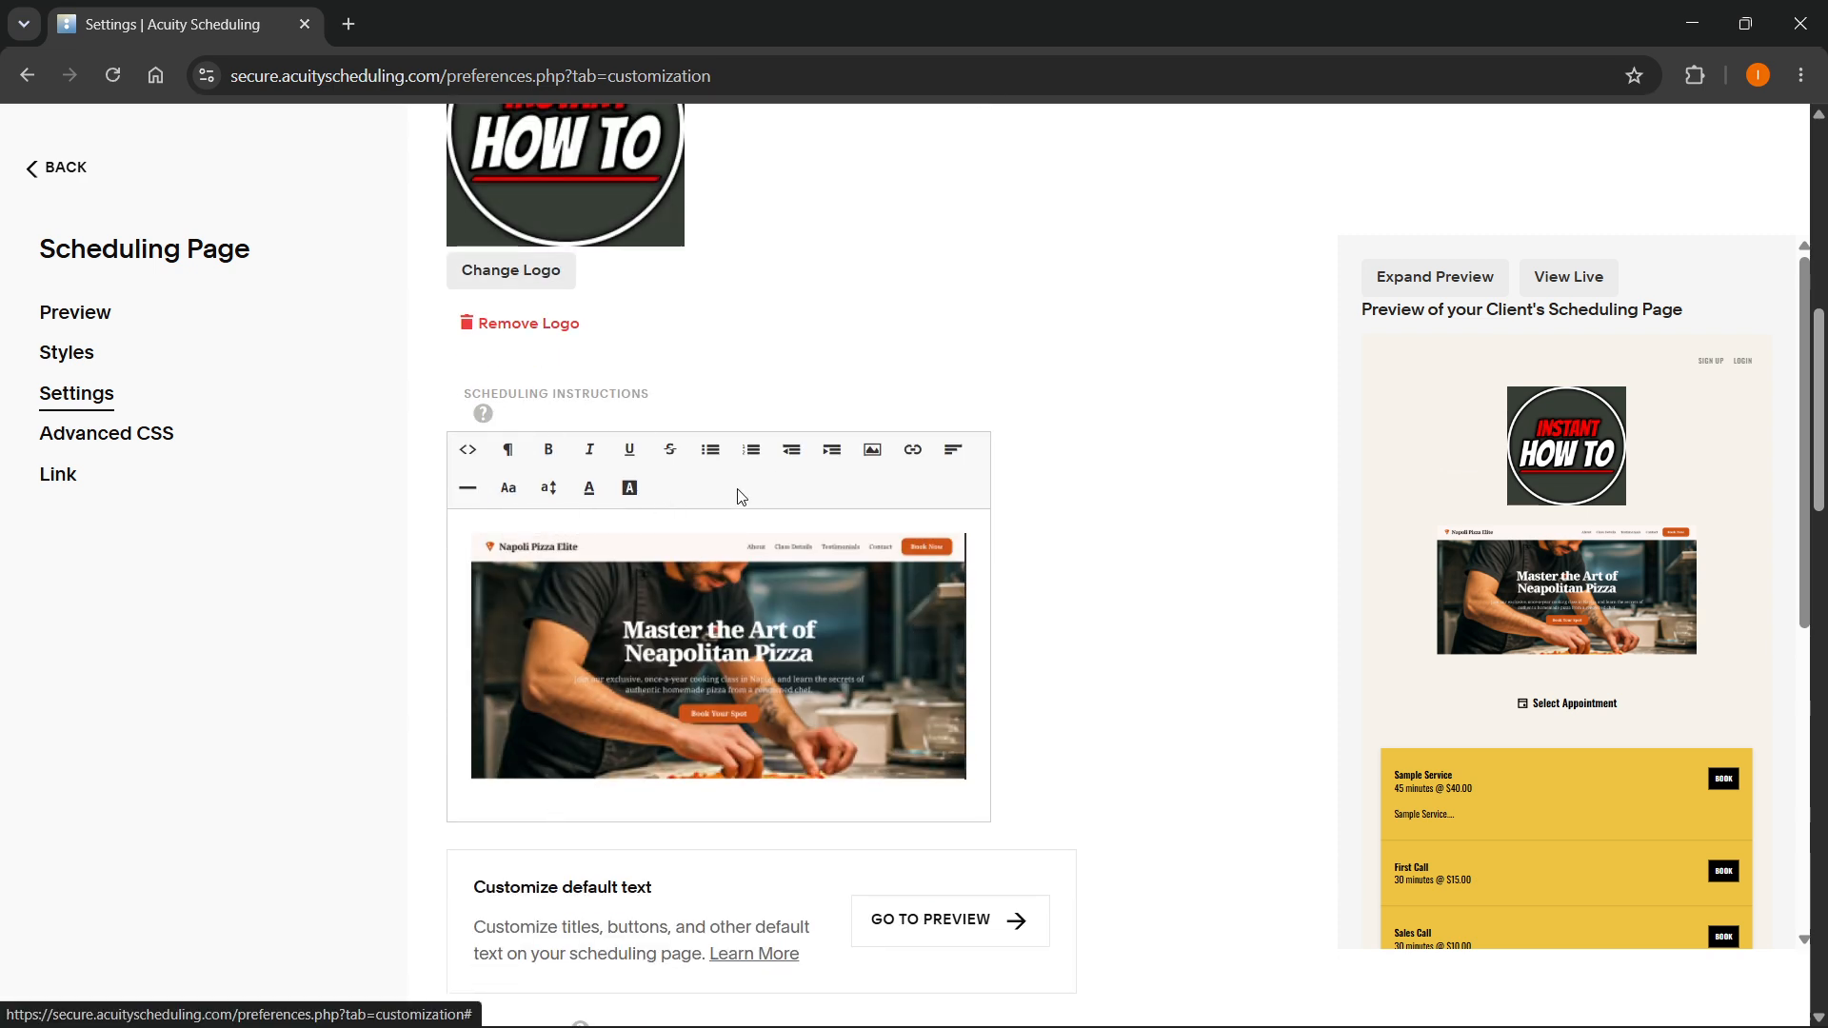
scroll(819, 444, "down", 2)
scroll(819, 443, "down", 4)
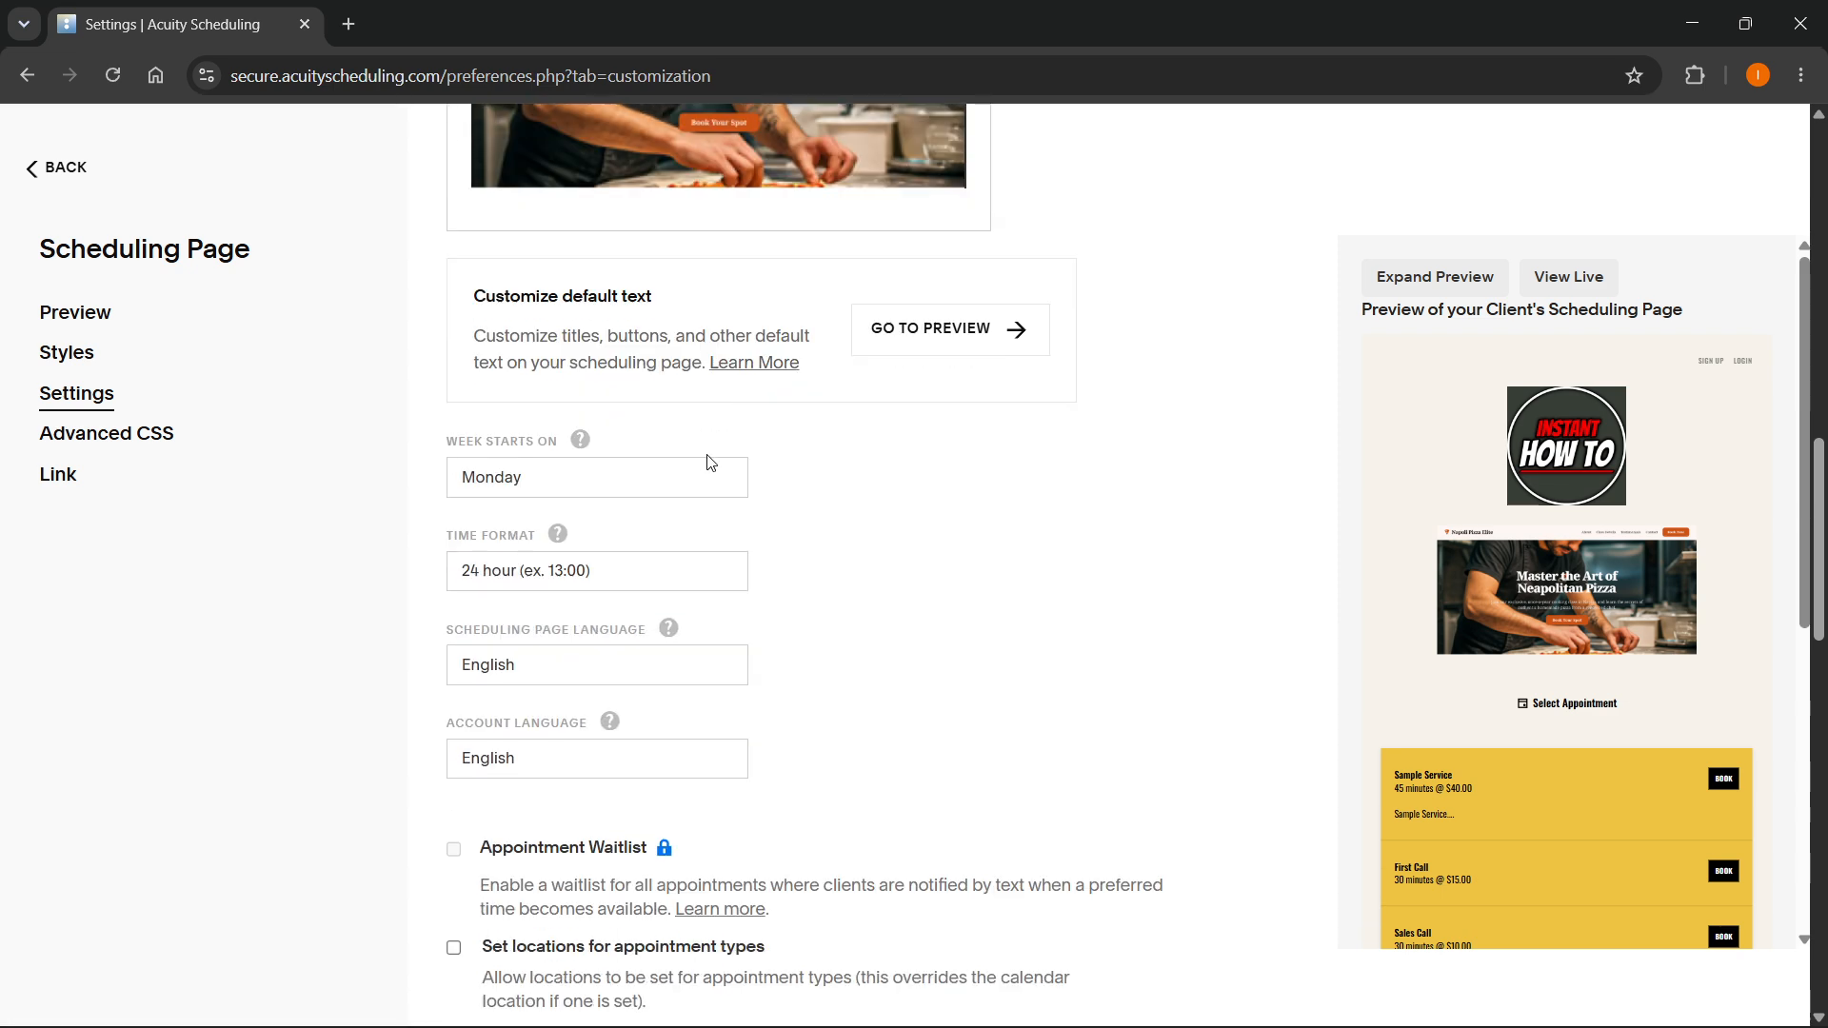
scroll(624, 502, "down", 1)
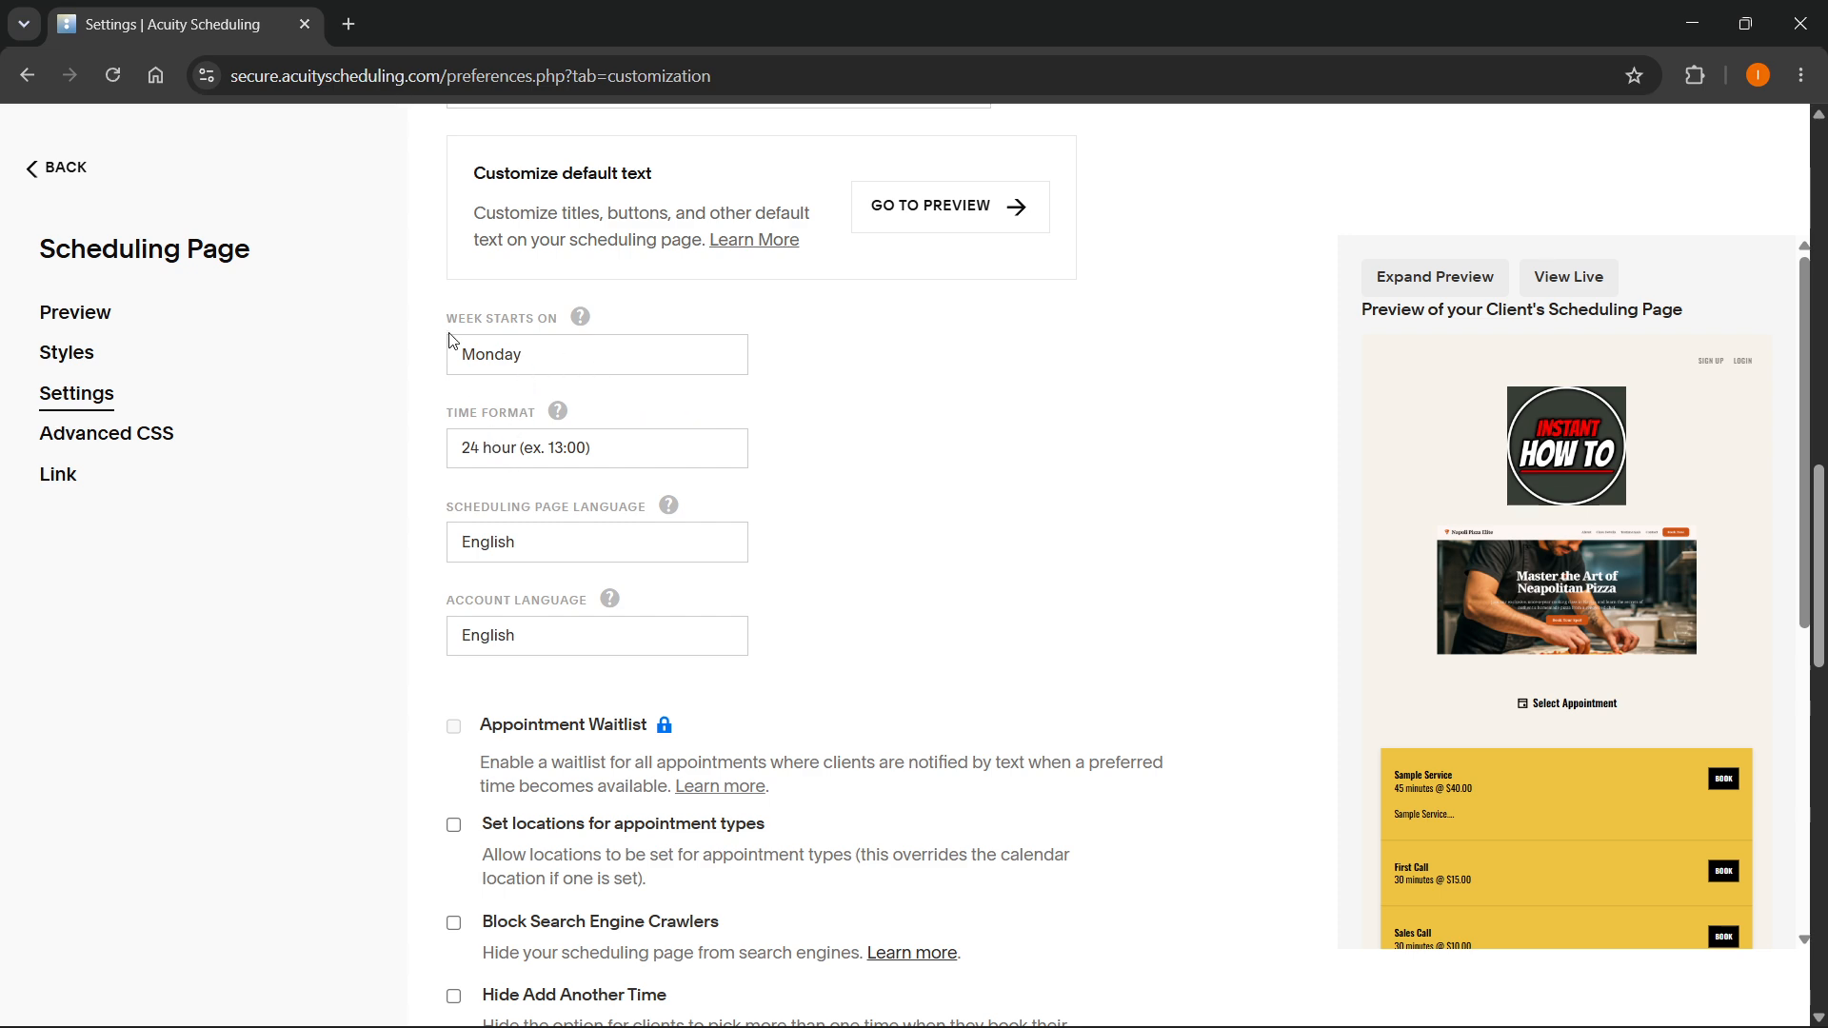
scroll(533, 380, "down", 5)
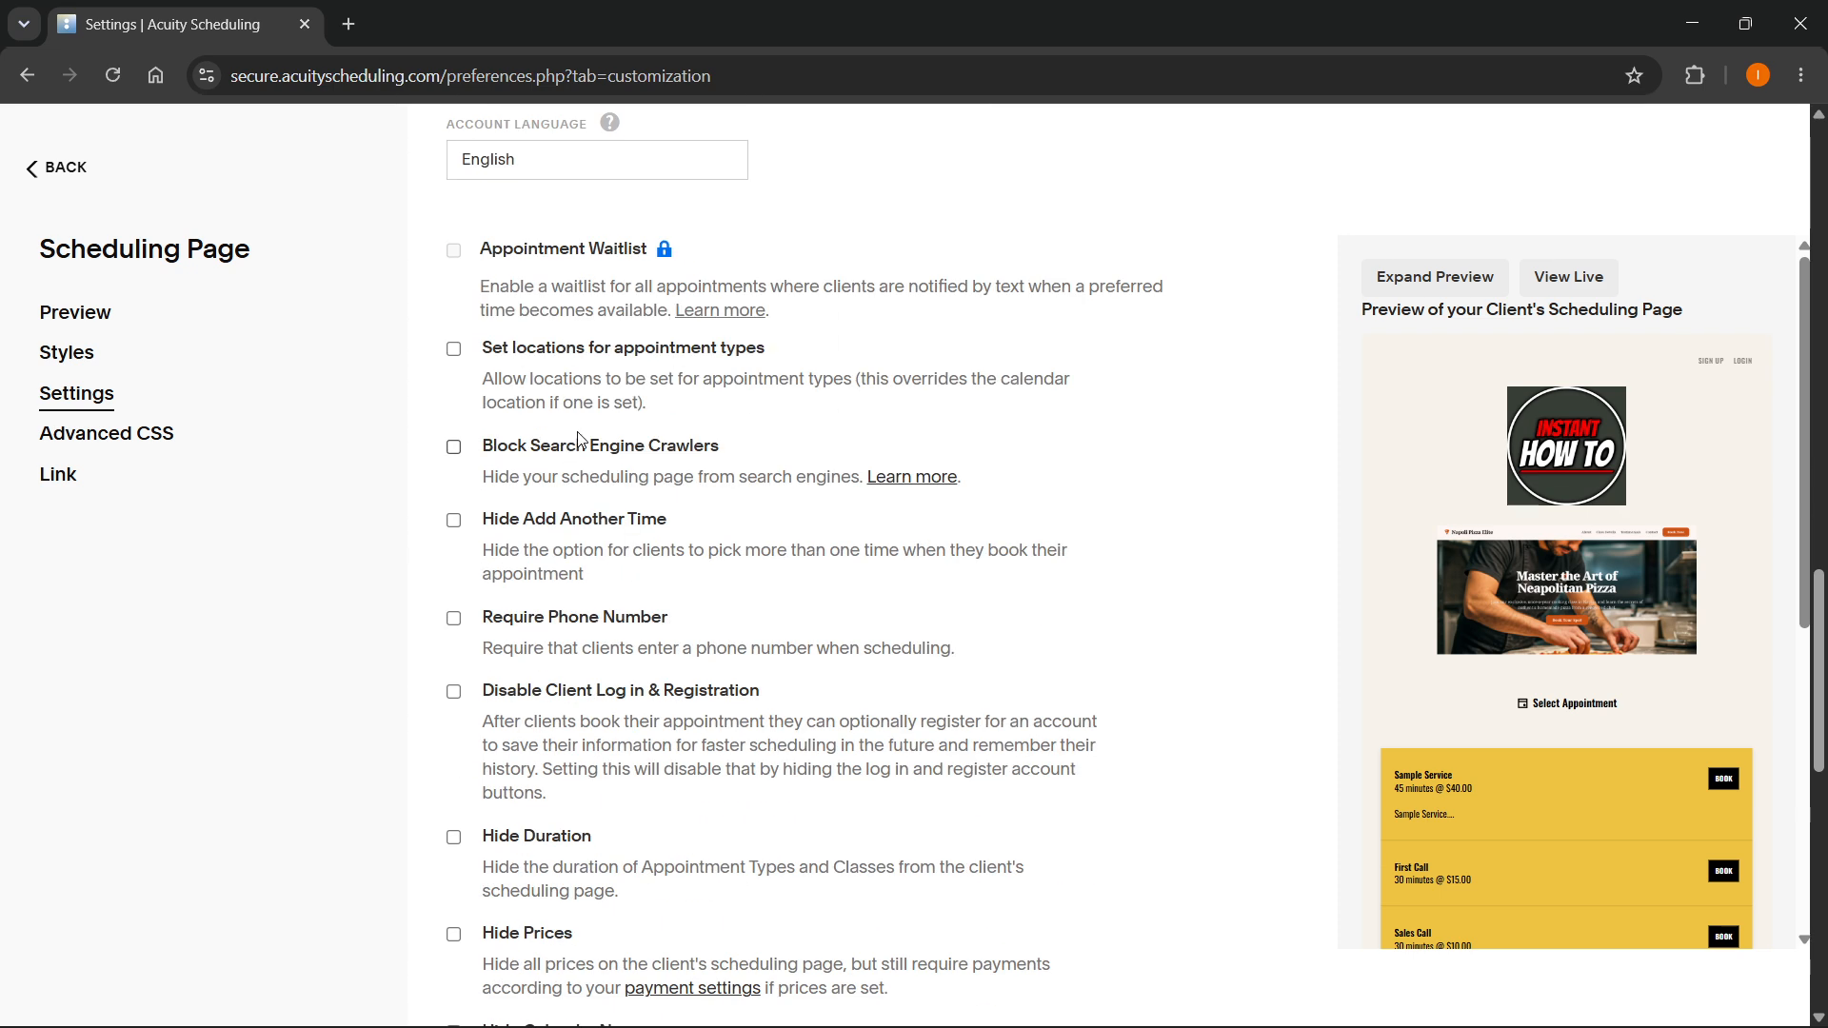
scroll(571, 424, "down", 1)
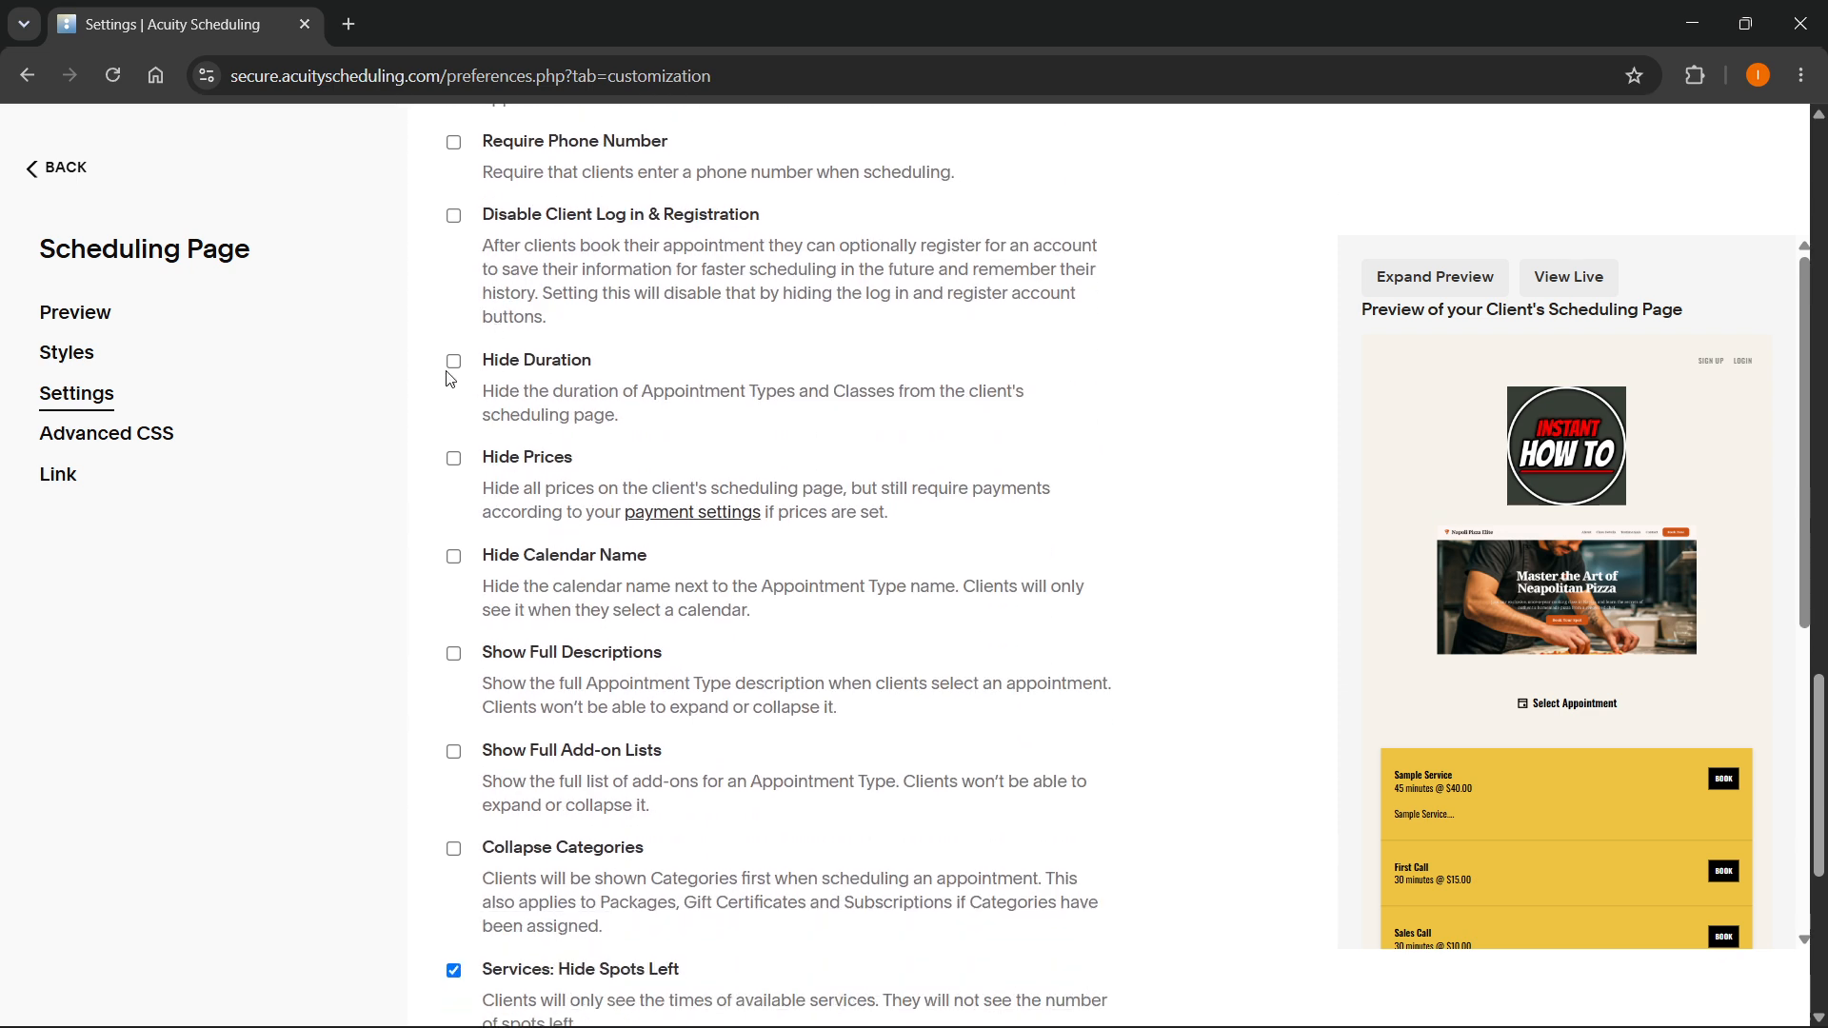
- Turn Hide Duration on and off again, and save the scheduling page settings
left_click(454, 361)
left_click(455, 364)
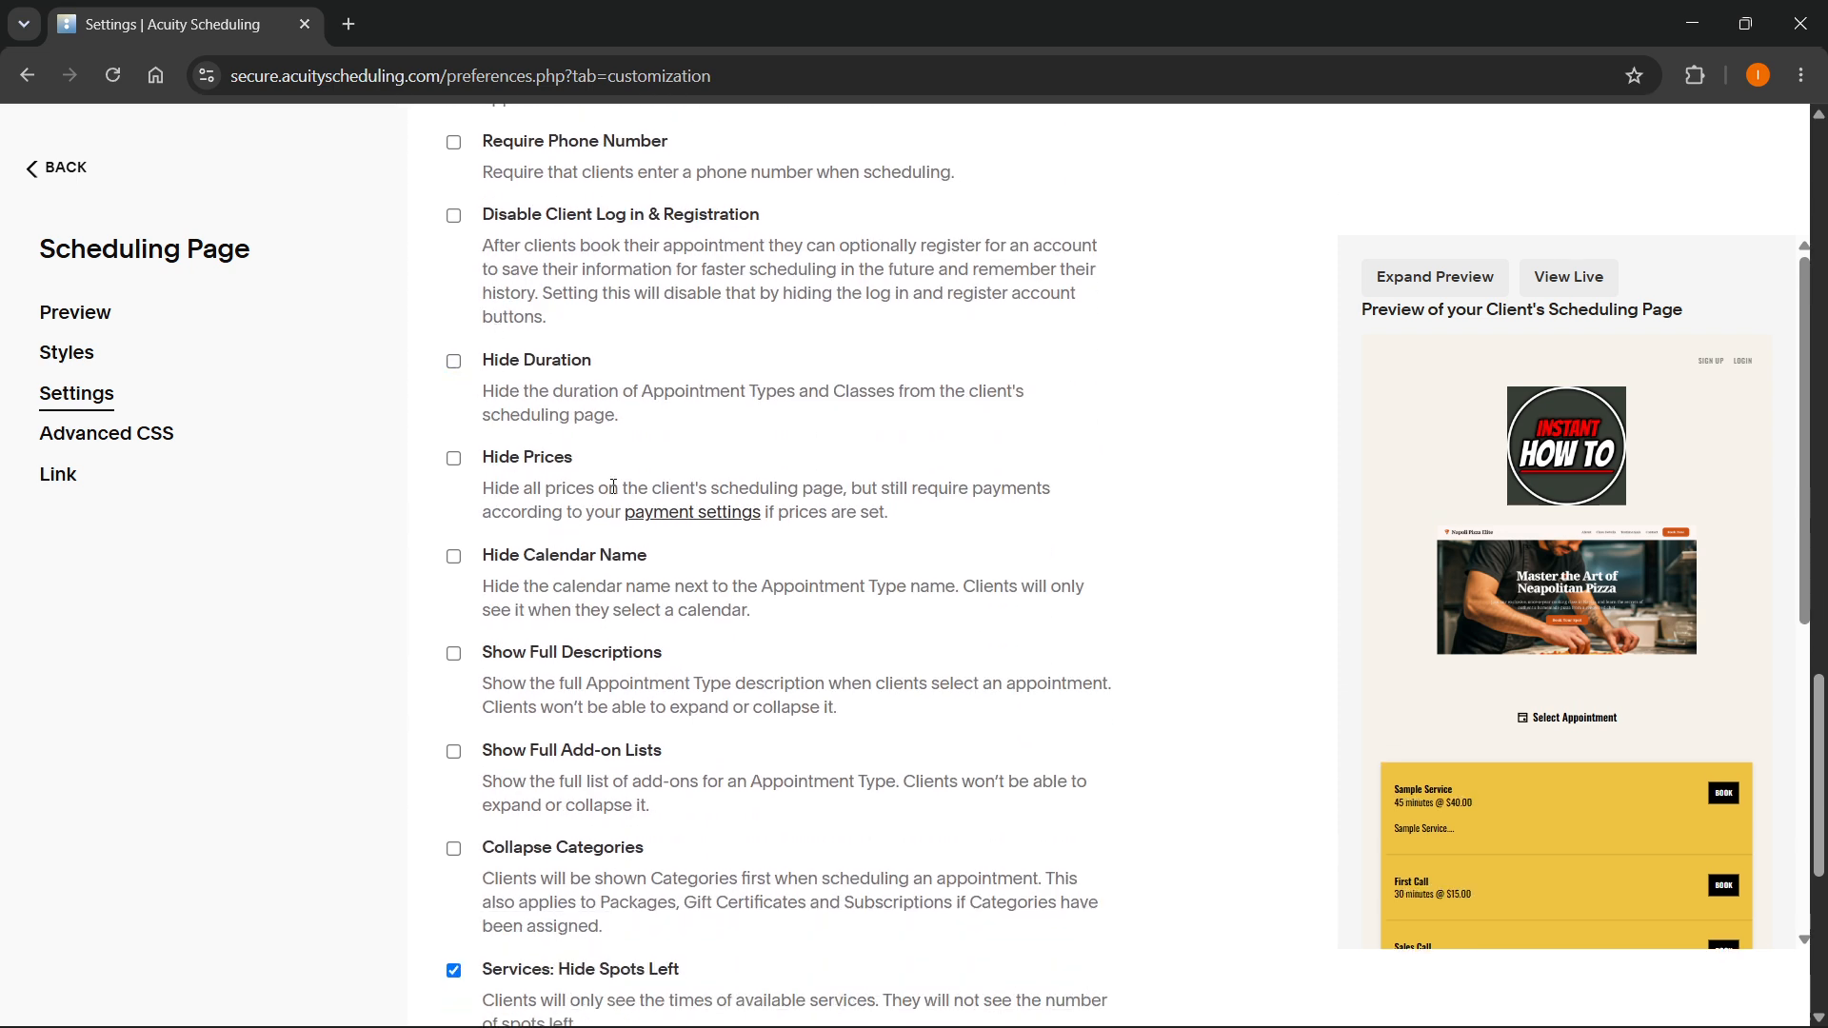
scroll(562, 857, "down", 6)
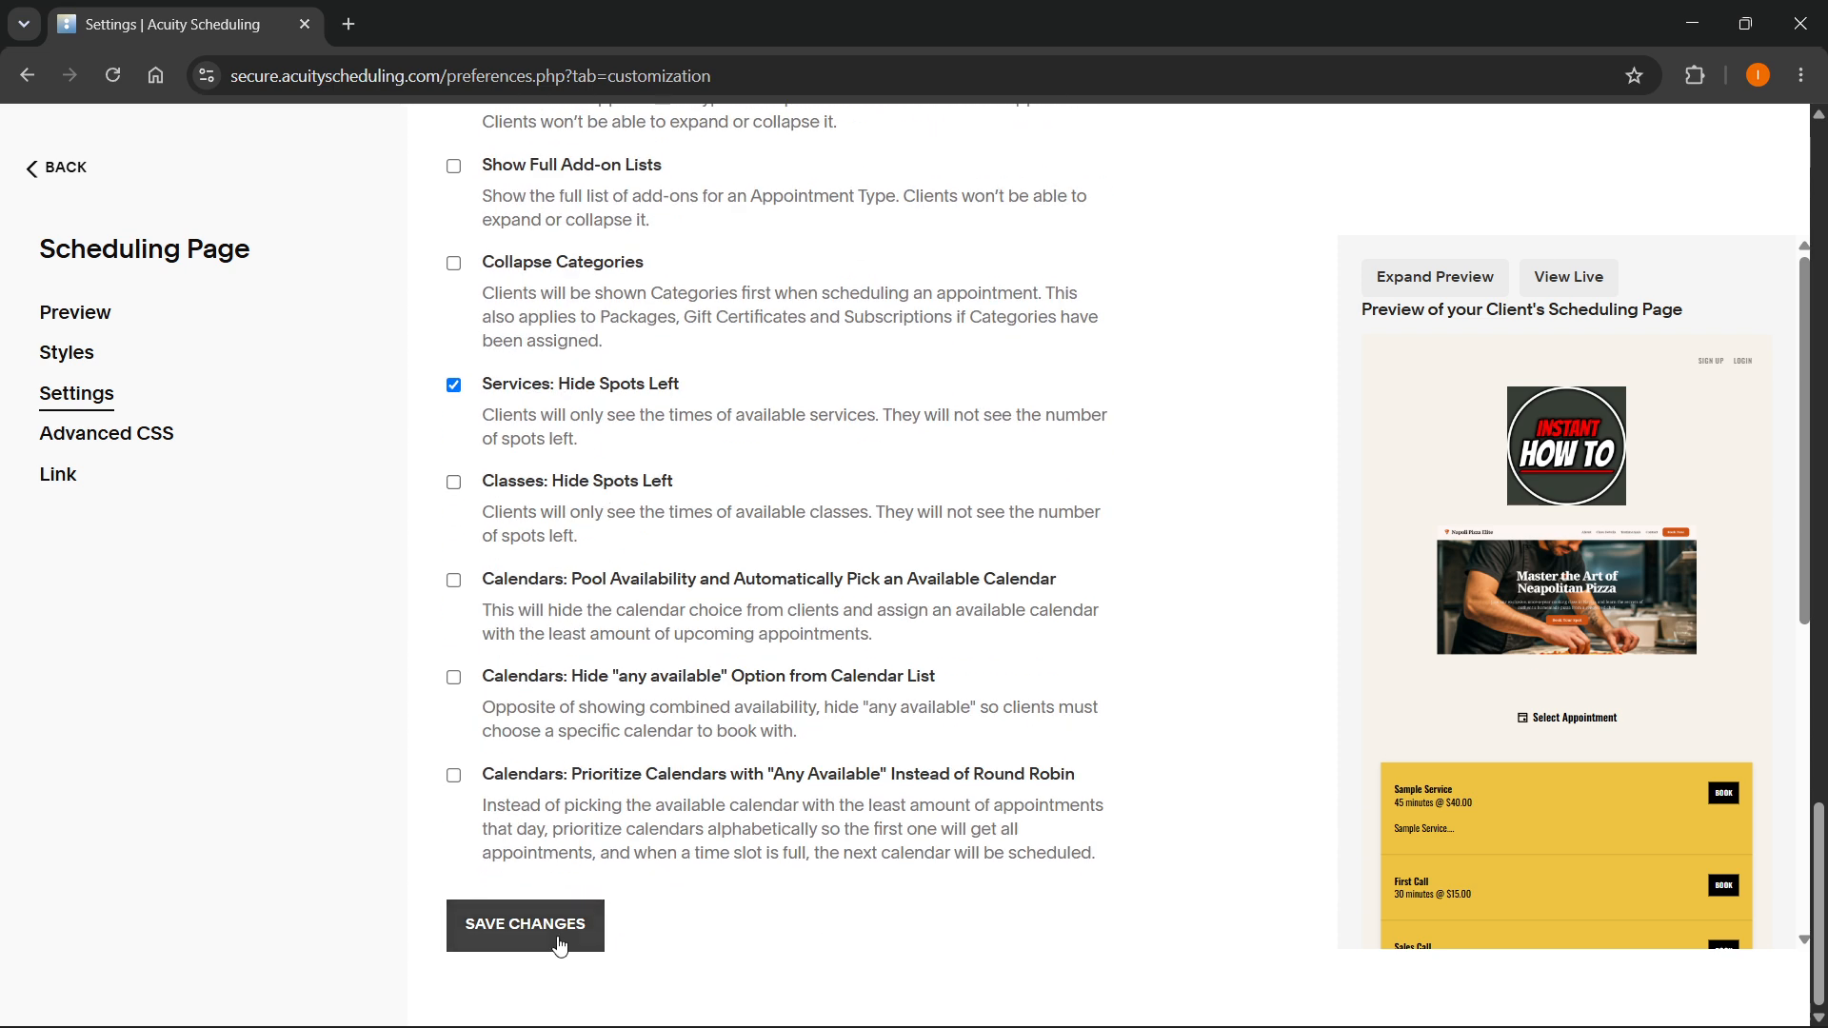
left_click(560, 944)
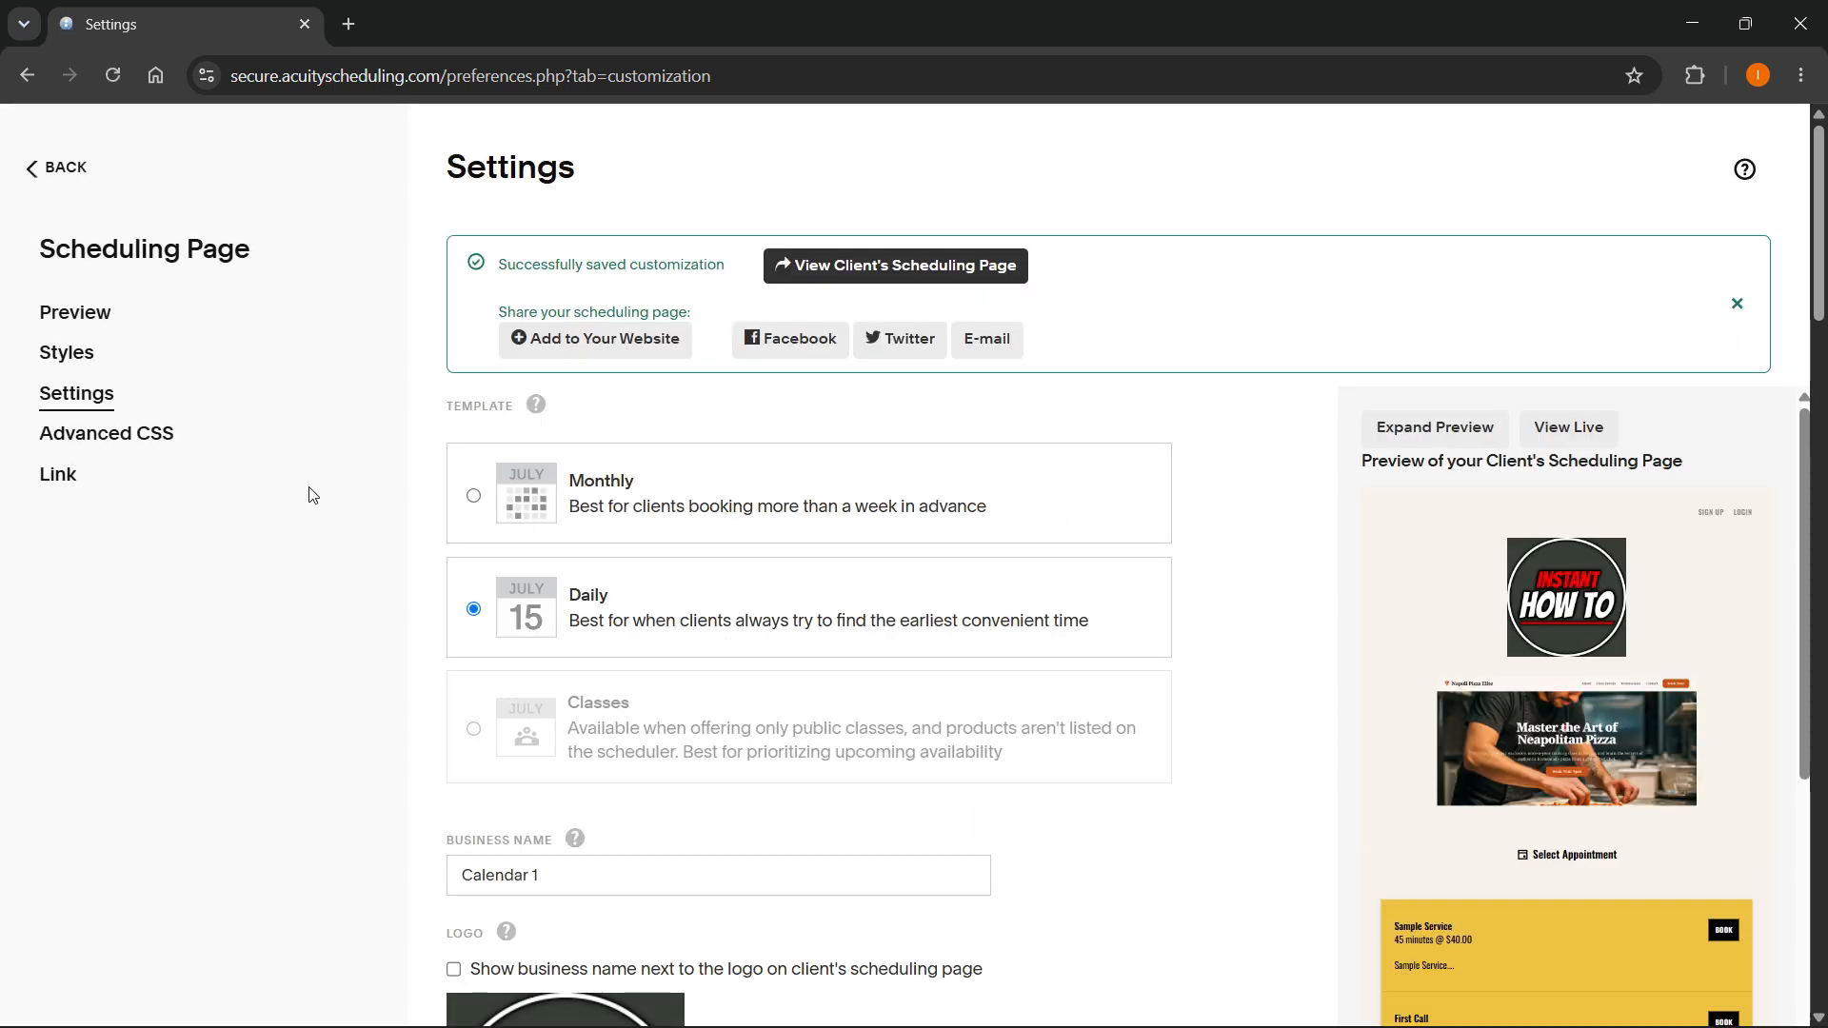
- Look over the Advanced CSS page of the scheduling page customization and return to the Home page
left_click(114, 437)
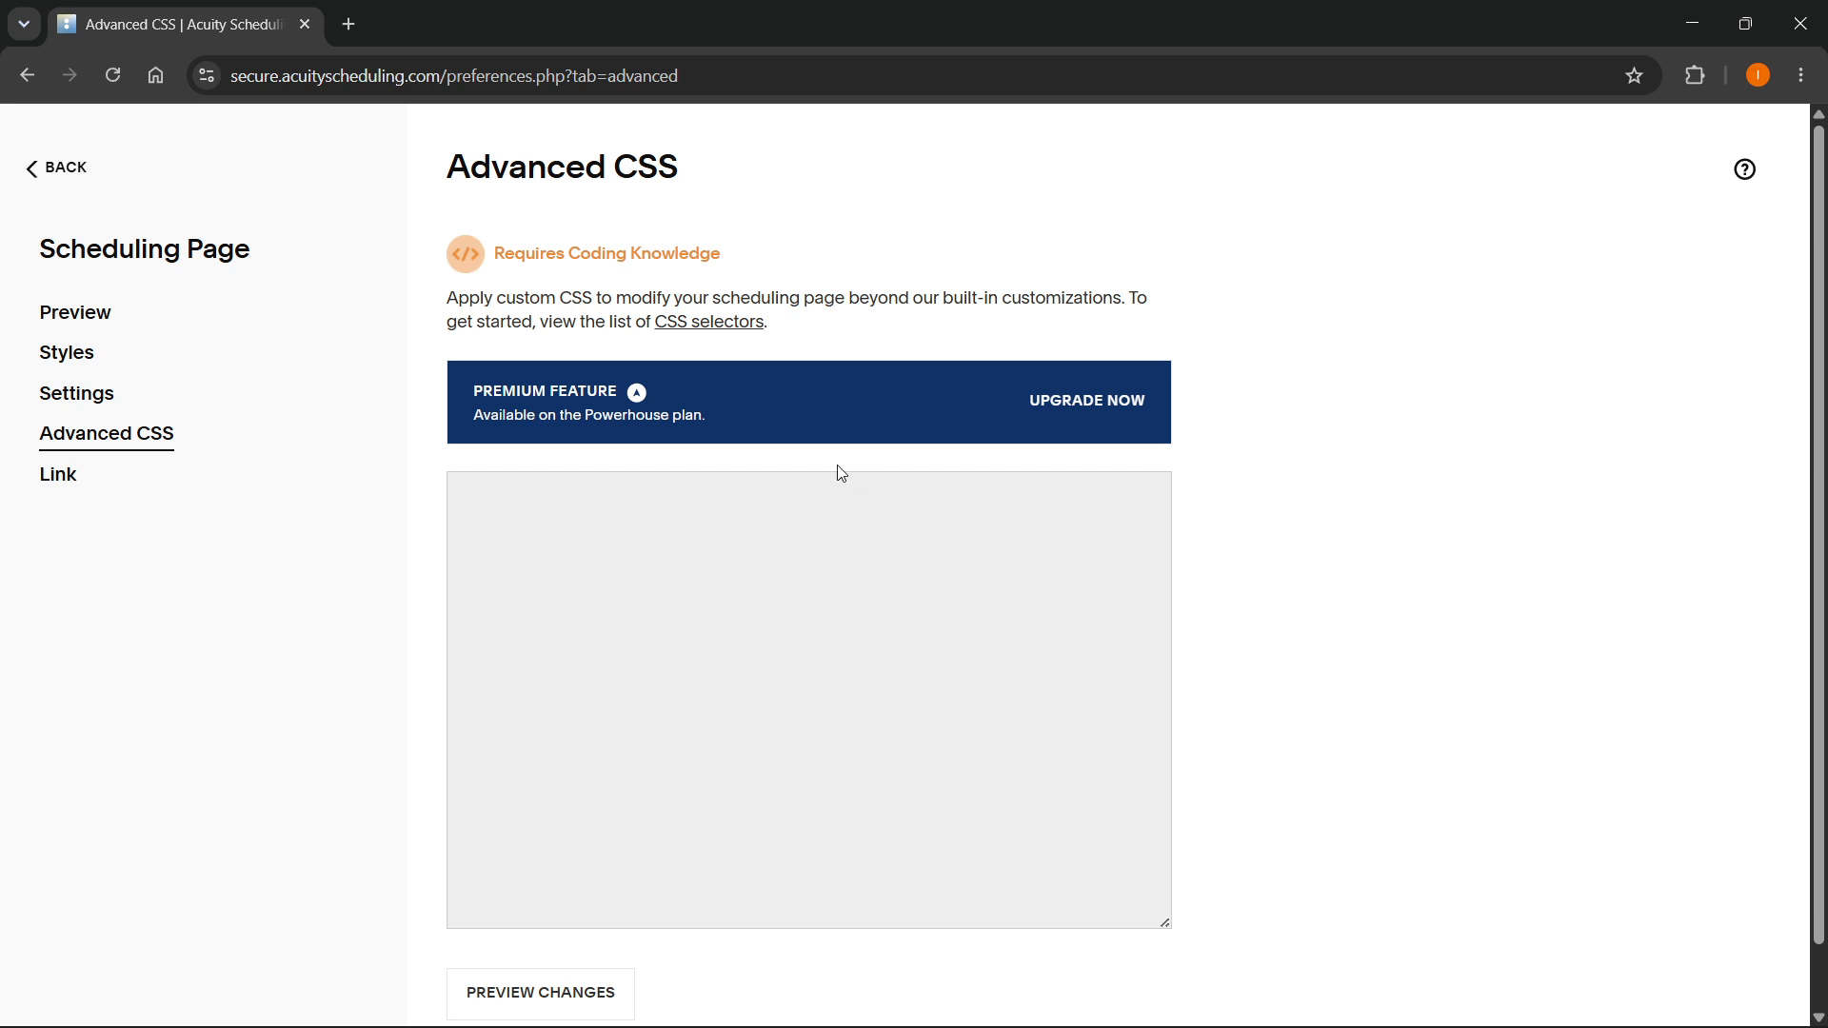
scroll(800, 495, "down", 1)
scroll(800, 493, "up", 1)
left_click(70, 183)
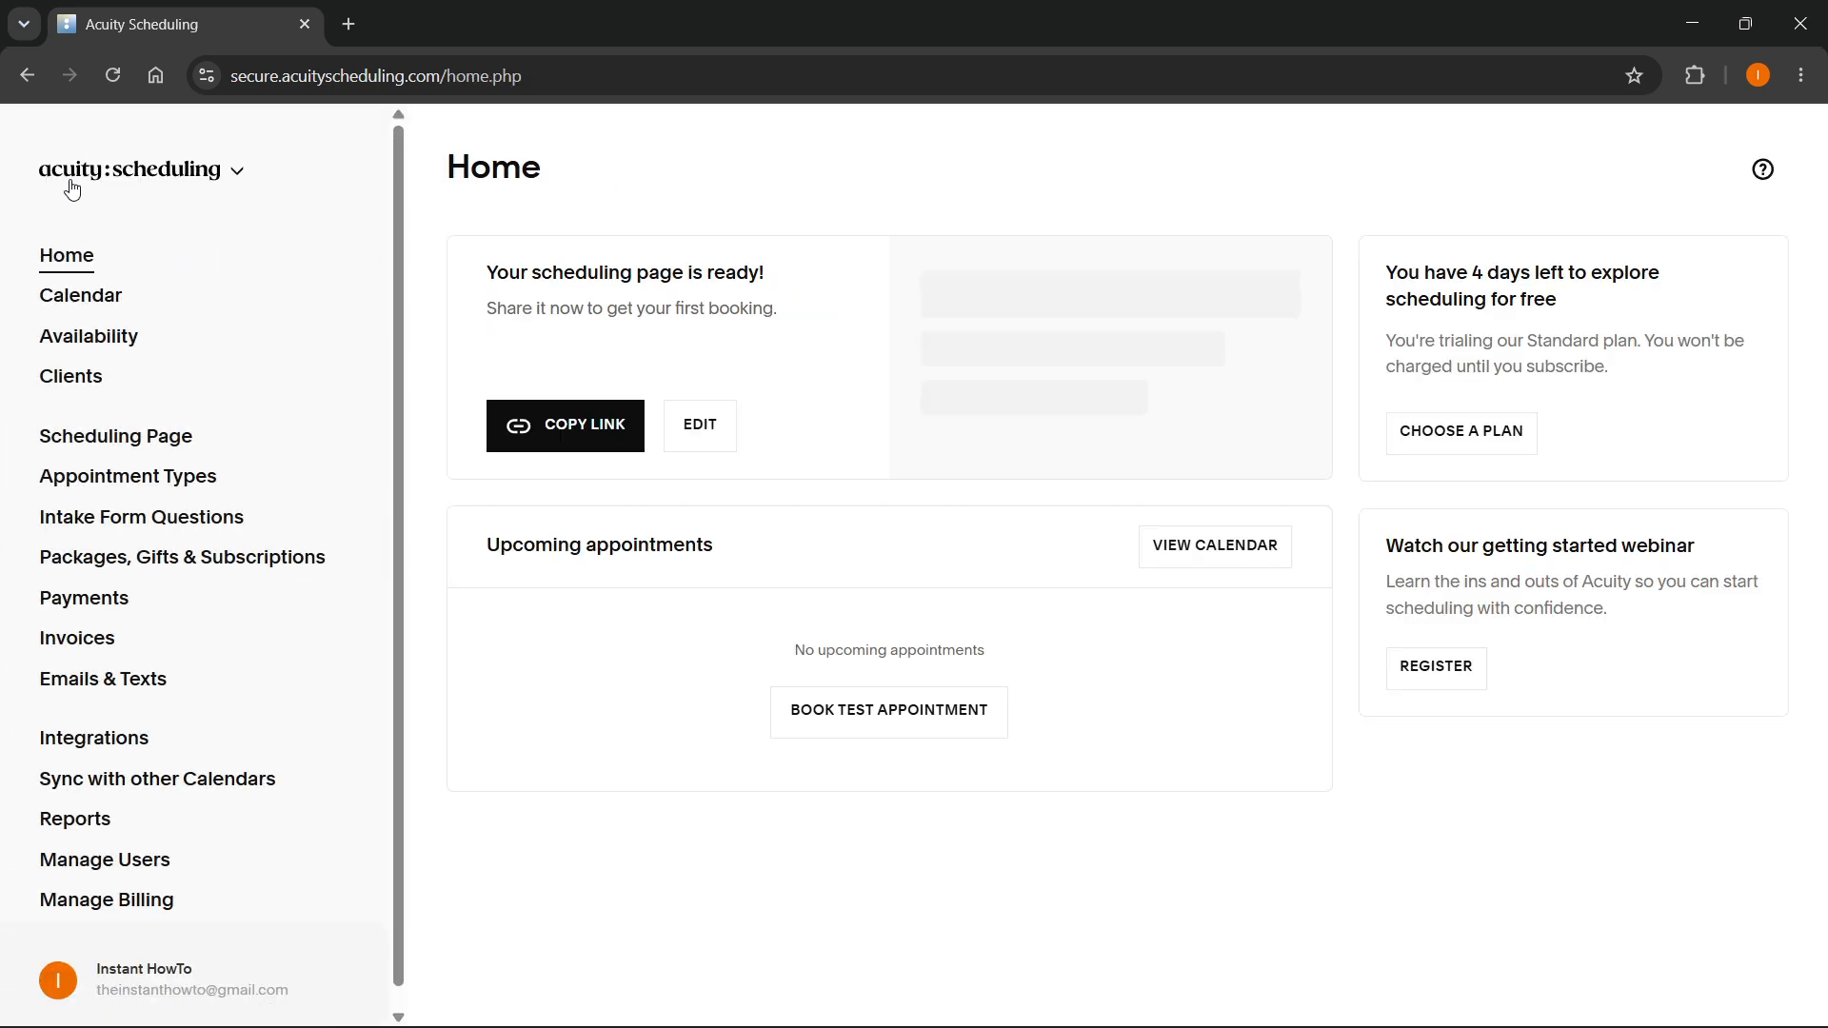